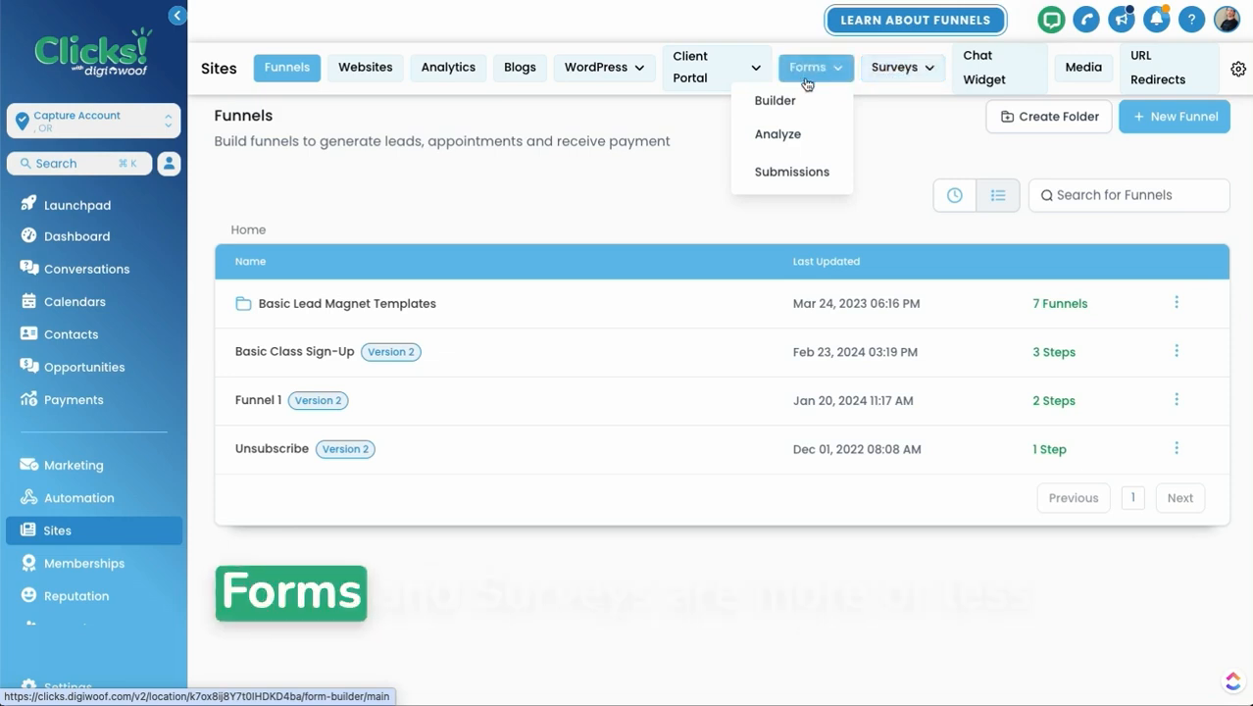
Open the General Behavior Intake survey and examine its client, dog and behavioral information pages
mouse_move(911, 73)
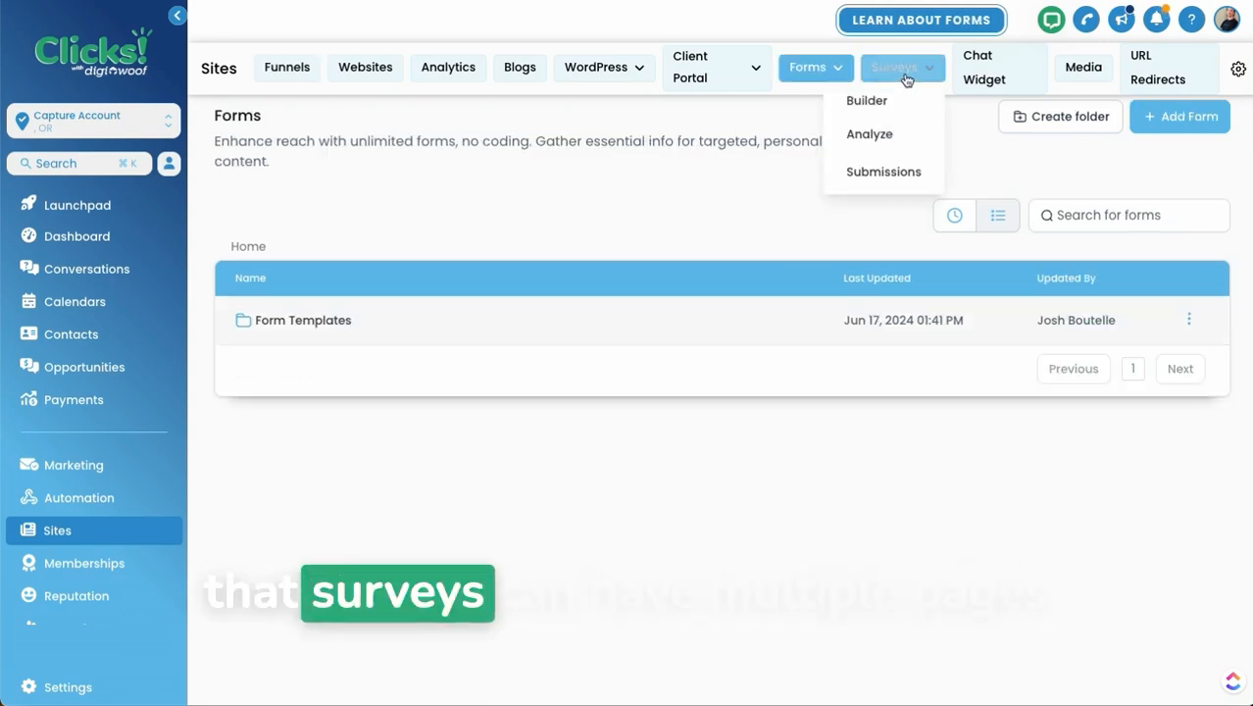
click(907, 80)
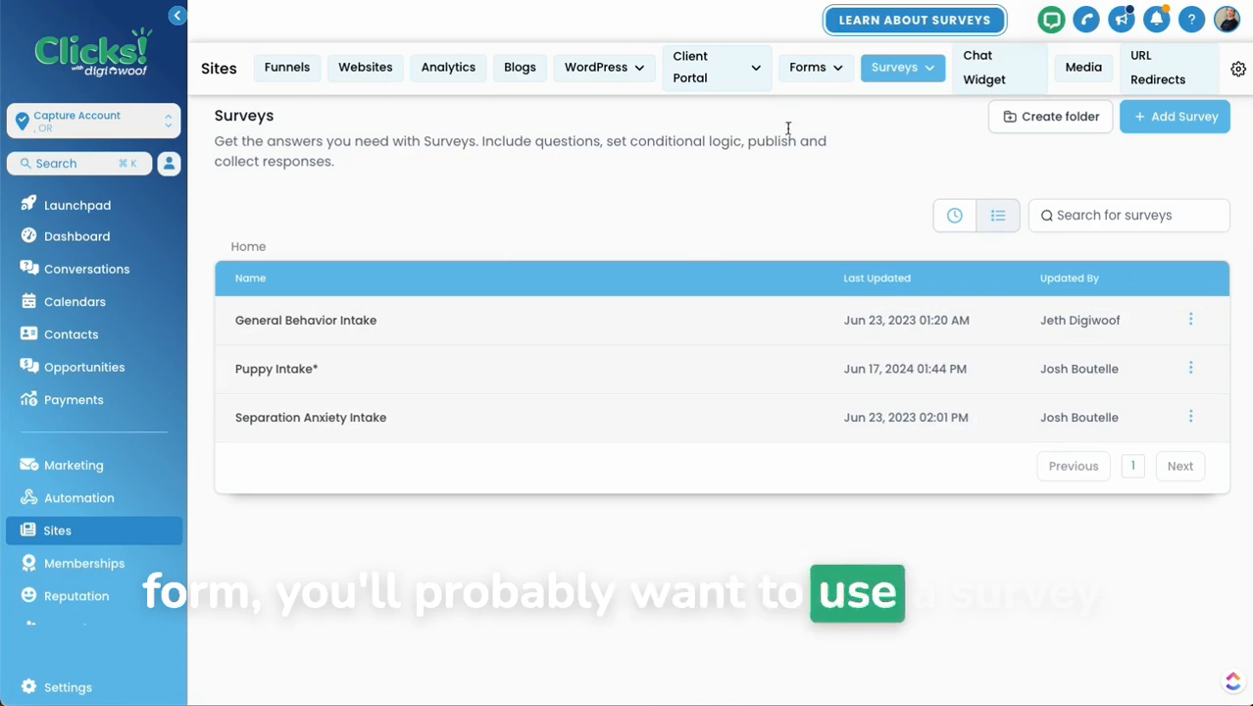
click(318, 320)
scroll(602, 245, down, 5)
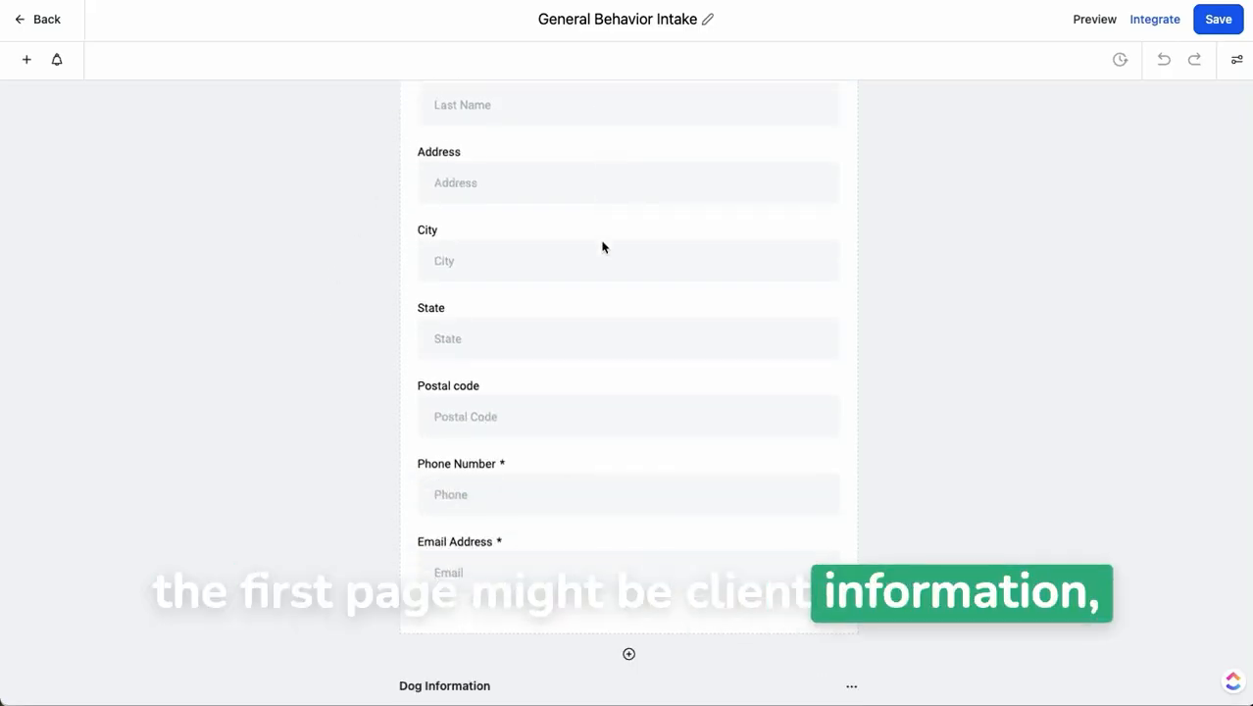
scroll(423, 593, down, 10)
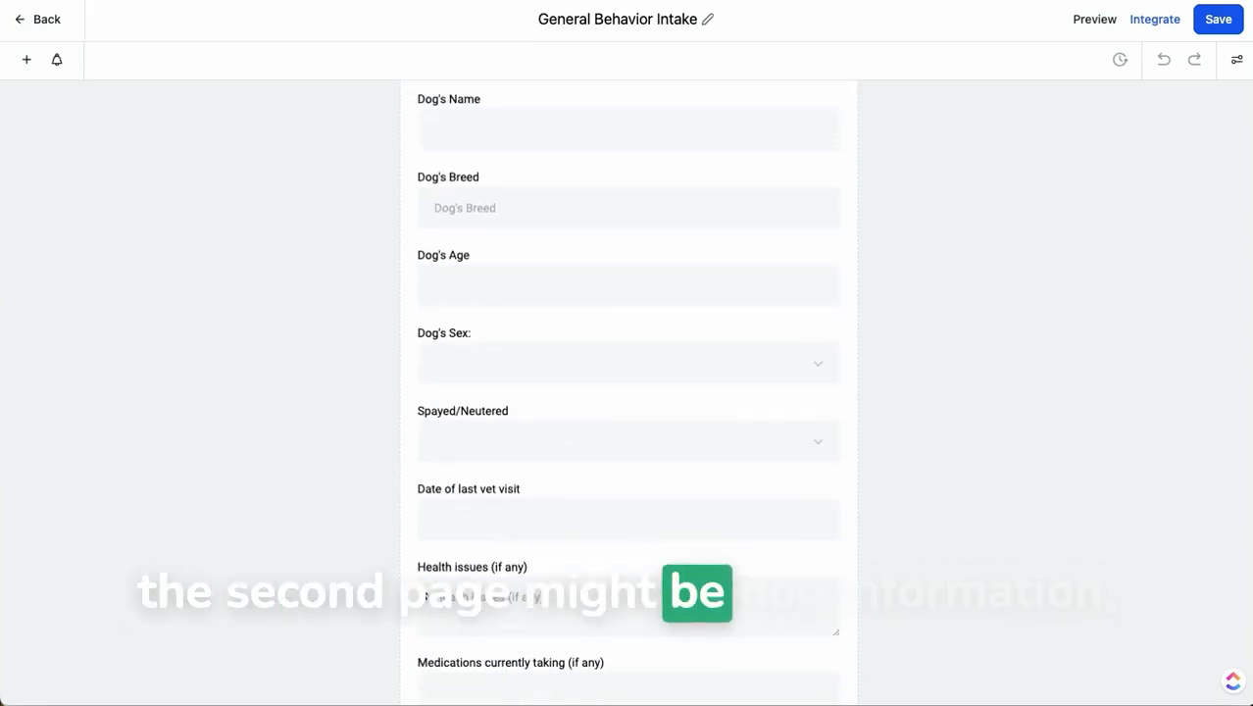
scroll(425, 595, down, 10)
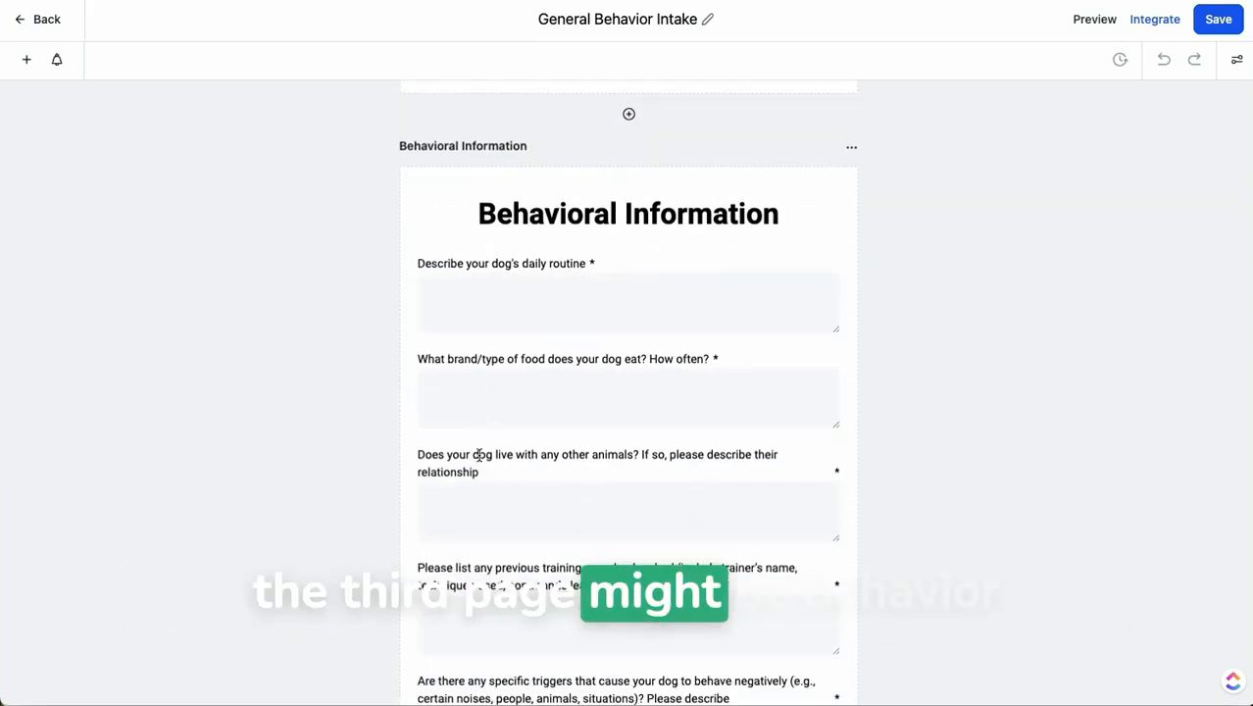
scroll(479, 455, down, 10)
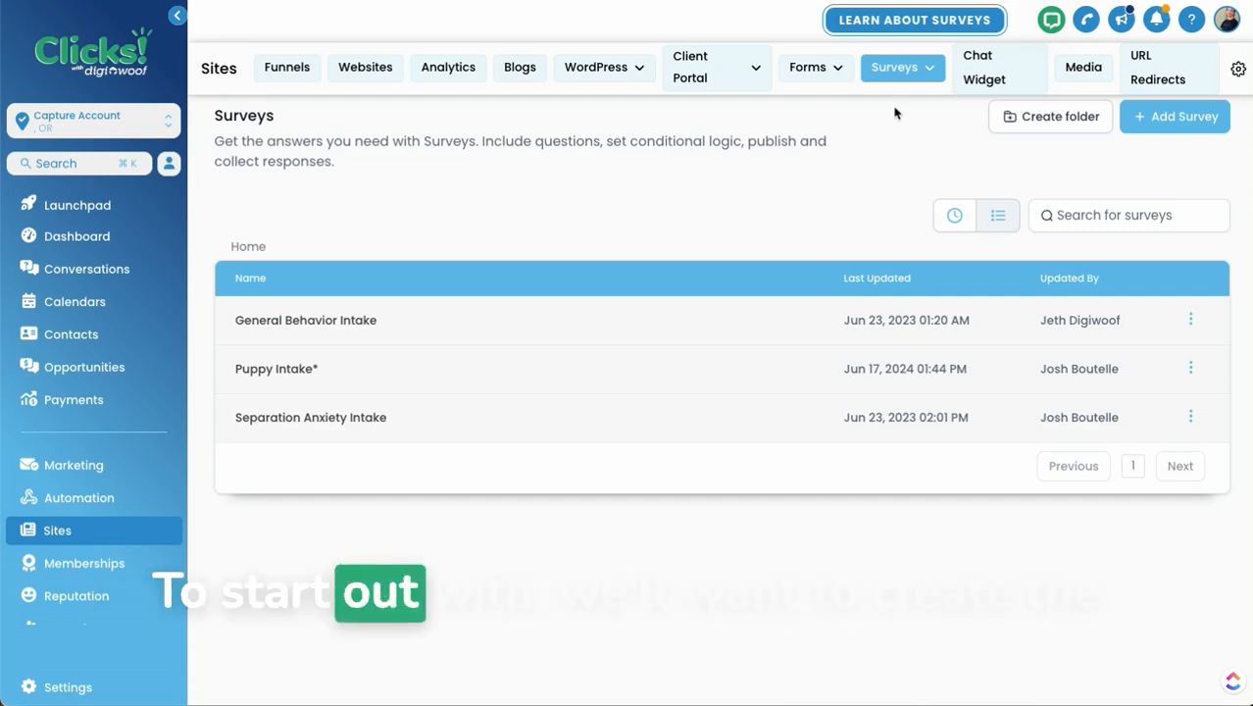
Go to the form builder list and open the Form Templates folder
mouse_move(828, 67)
click(784, 100)
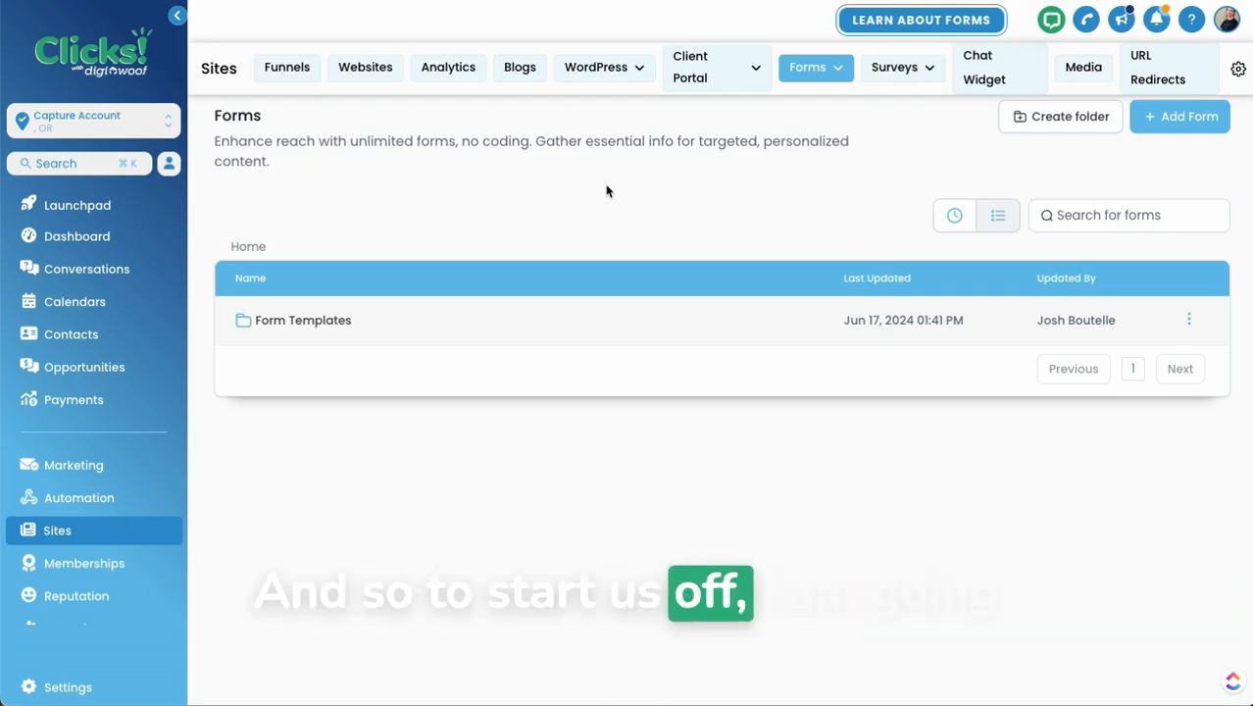
mouse_move(836, 78)
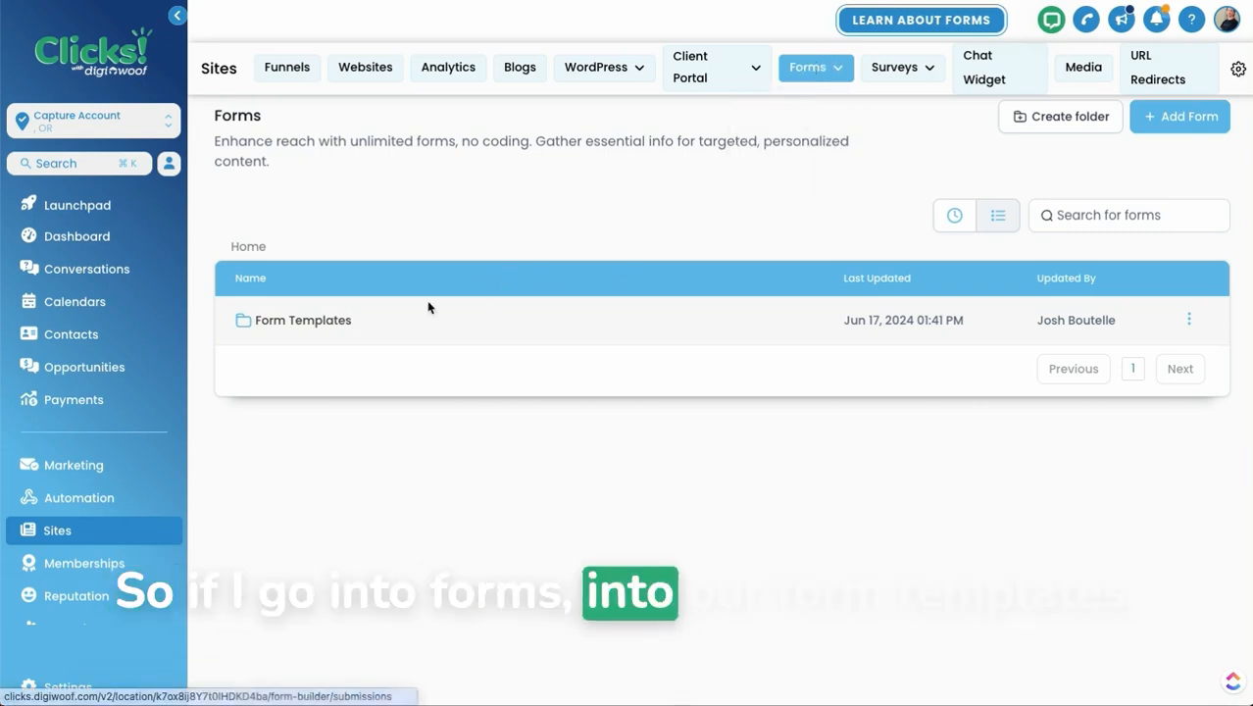
click(312, 326)
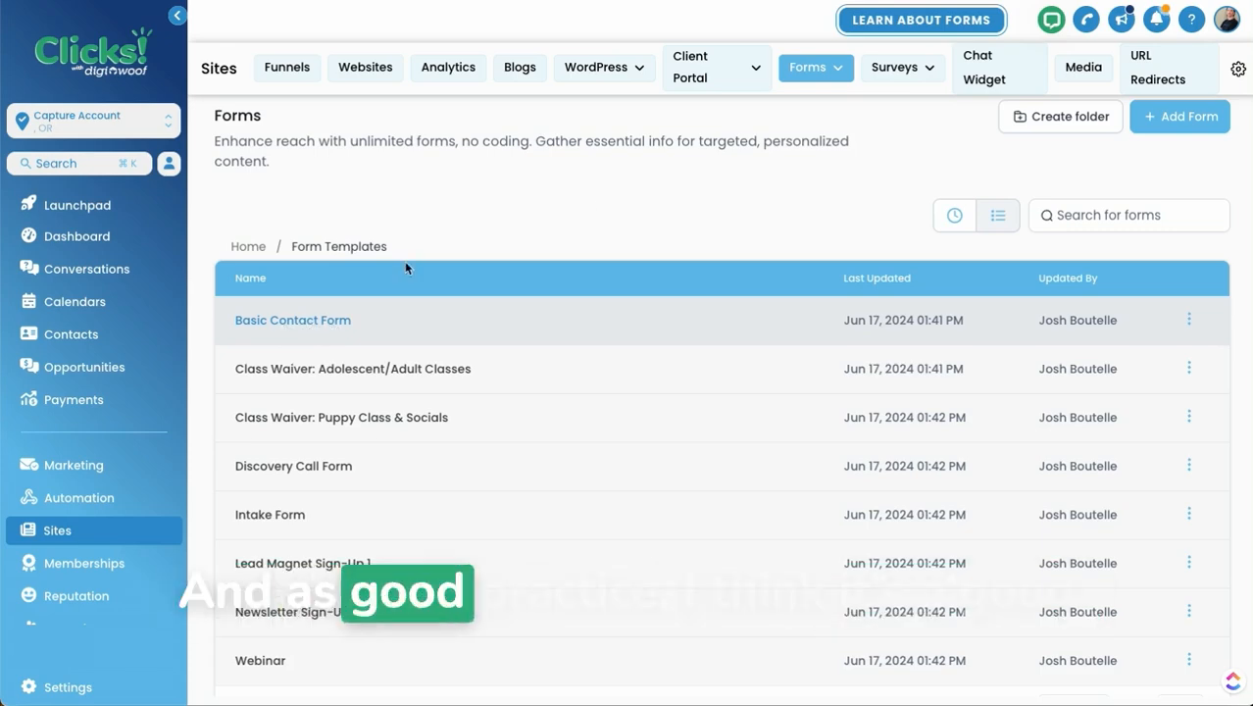
Duplicate the Basic Contact Form template as "Website Basic Contact Form" and open the copy for editing
click(1188, 321)
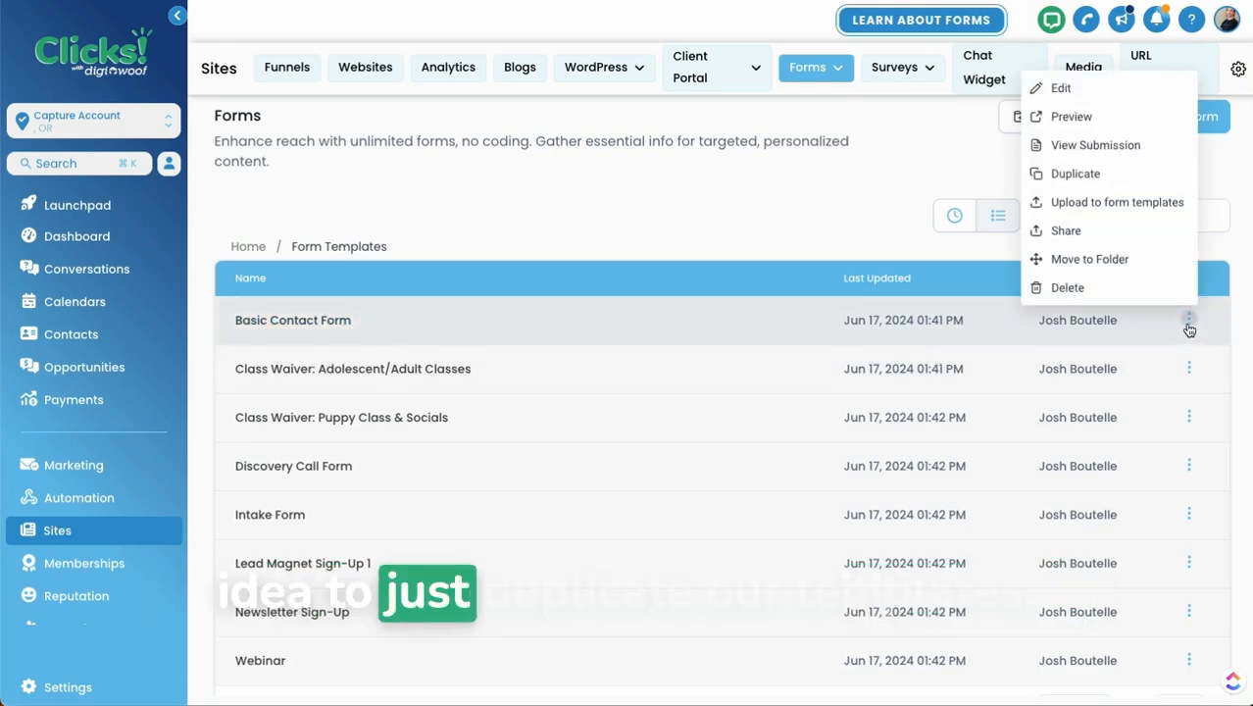
click(1078, 174)
double_click(566, 388)
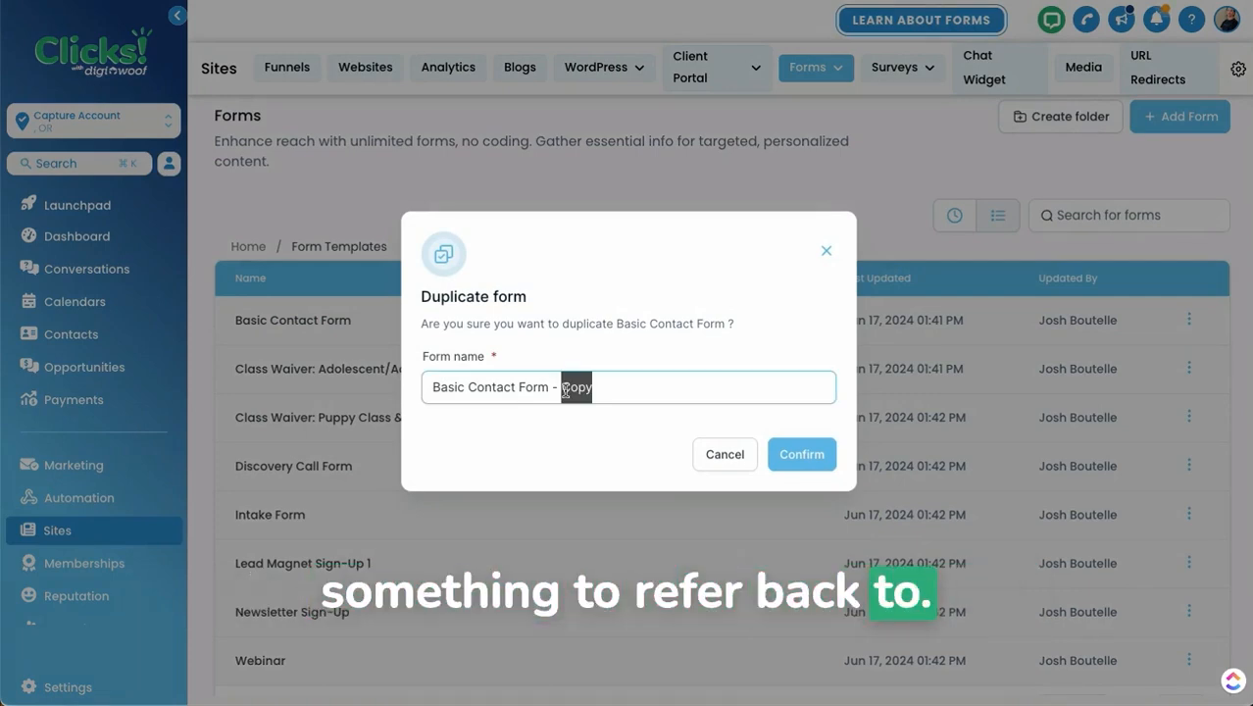
key(Home)
text(Website)
drag(633, 394, 618, 393)
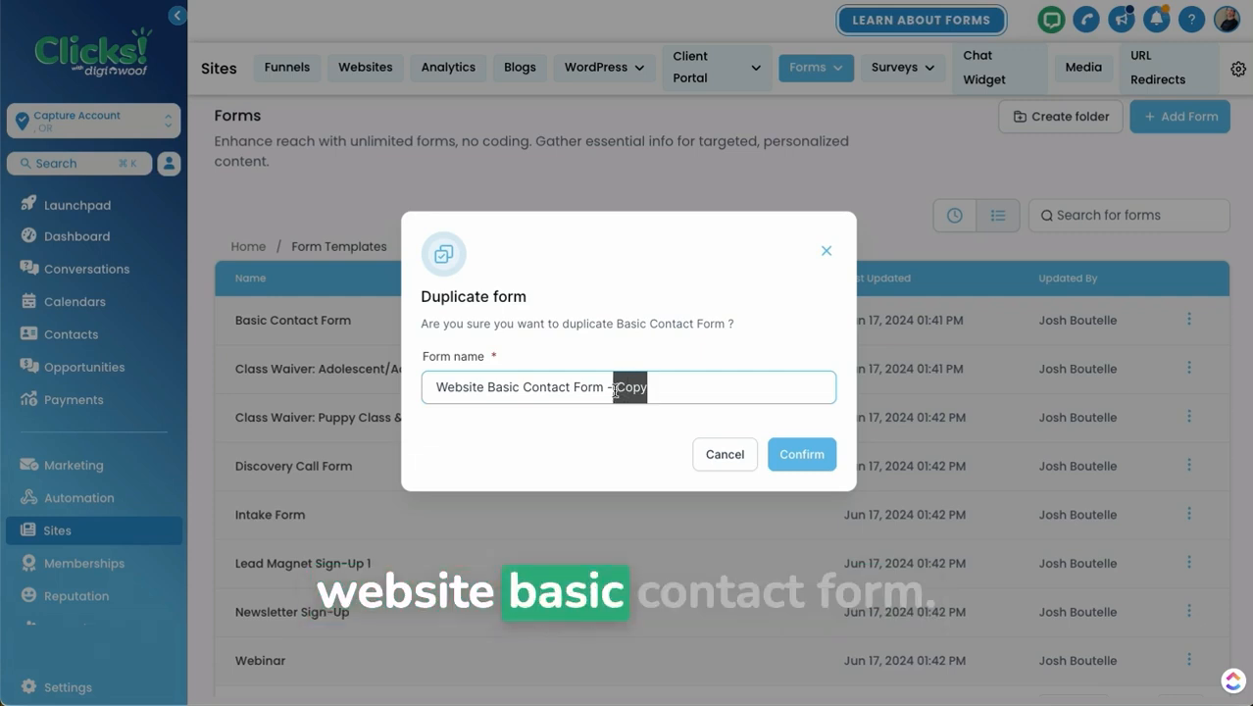
key(BackSpace)
key(BackSpace)
click(805, 443)
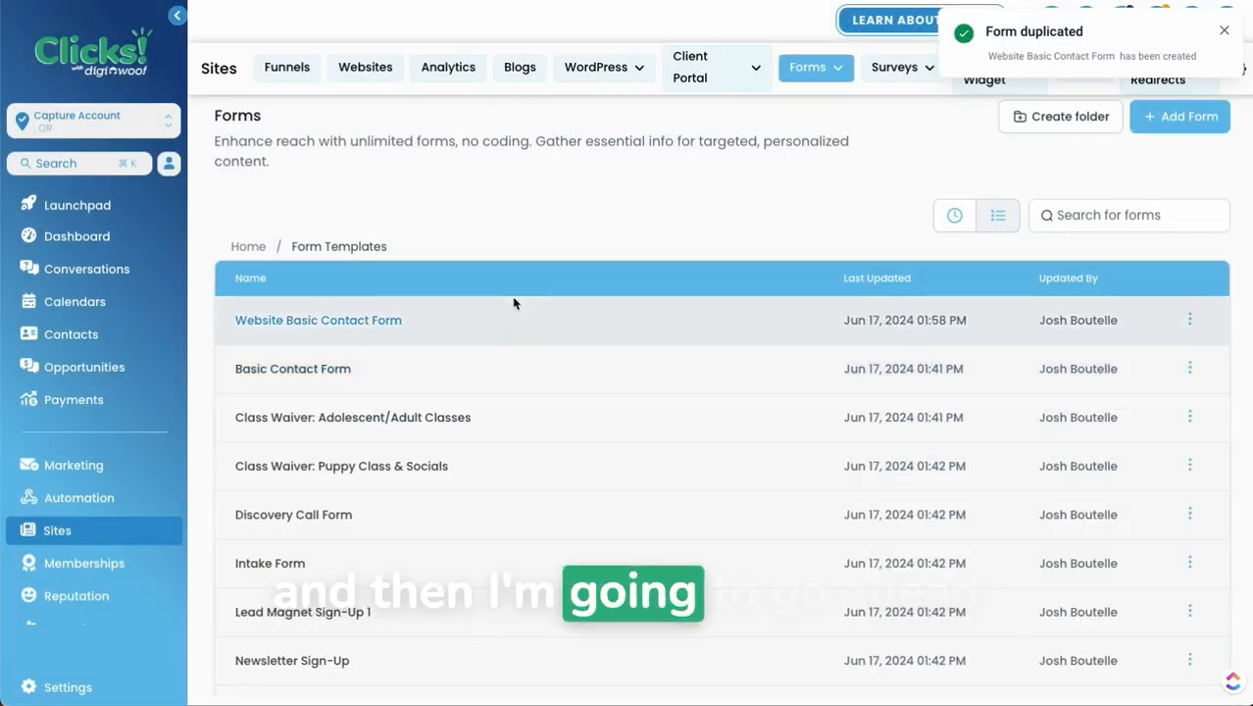
click(335, 321)
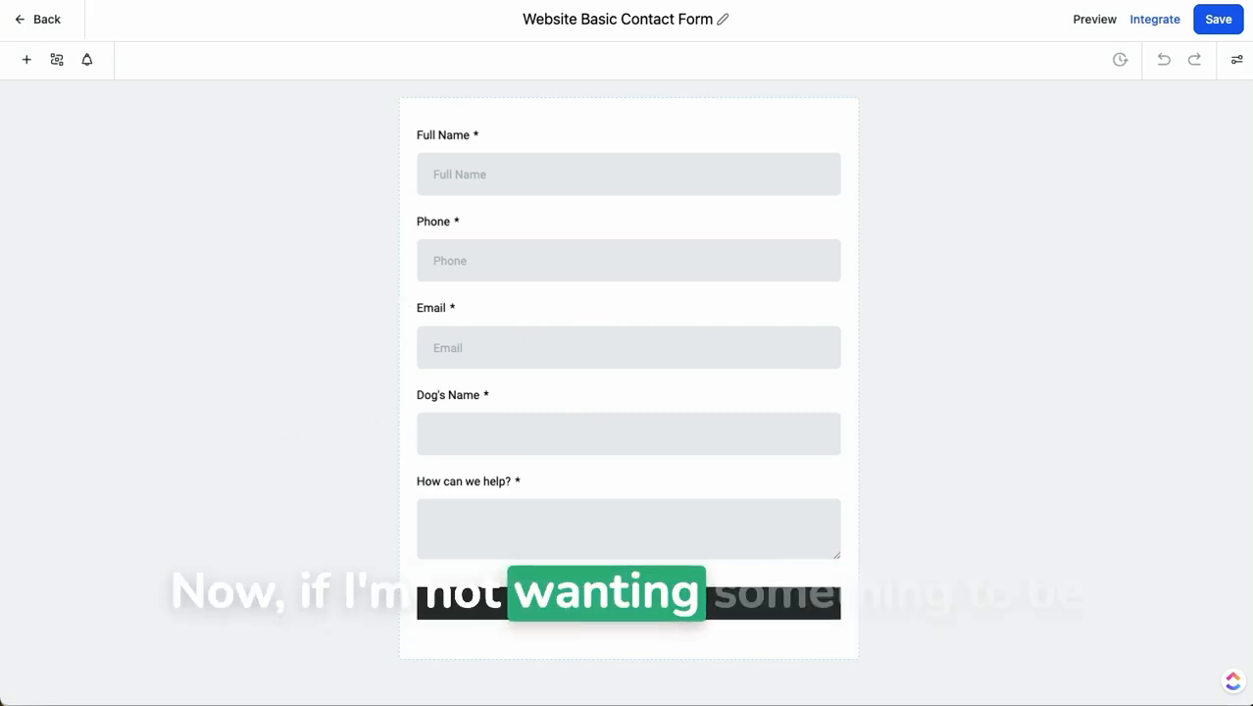
Toggle the Required option of the Phone field off and back on
click(468, 236)
click(978, 425)
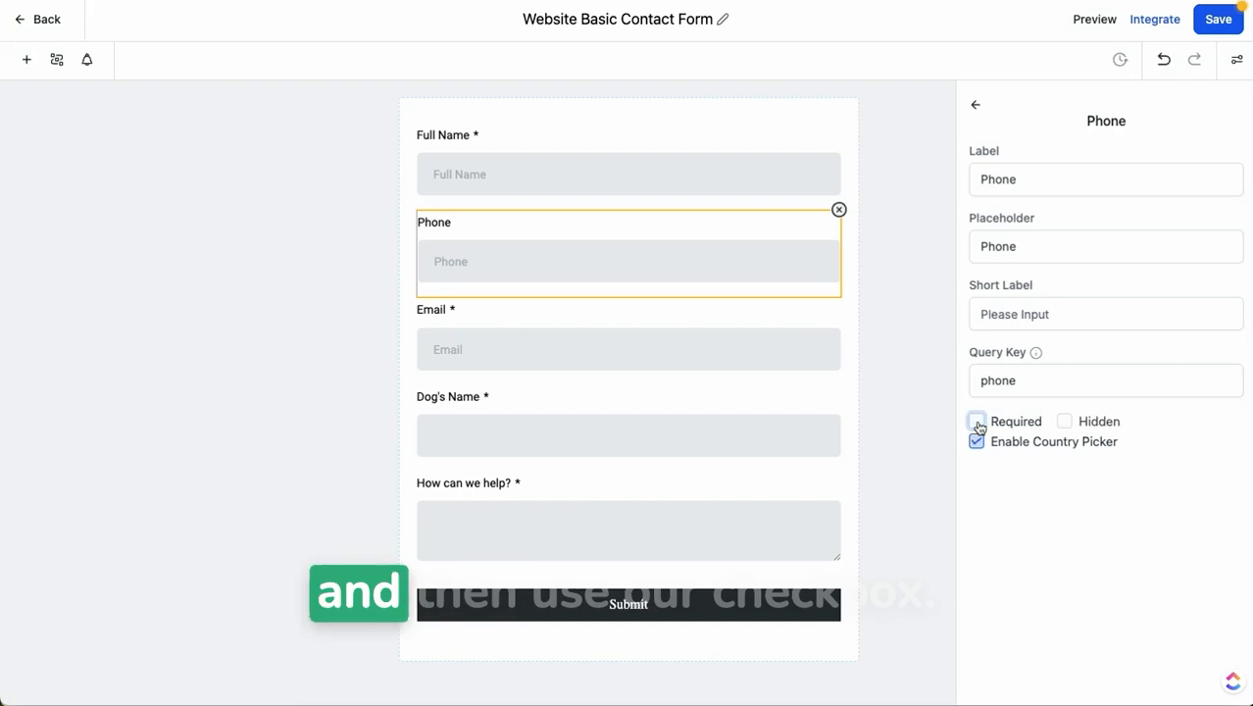
click(978, 425)
click(979, 425)
click(978, 426)
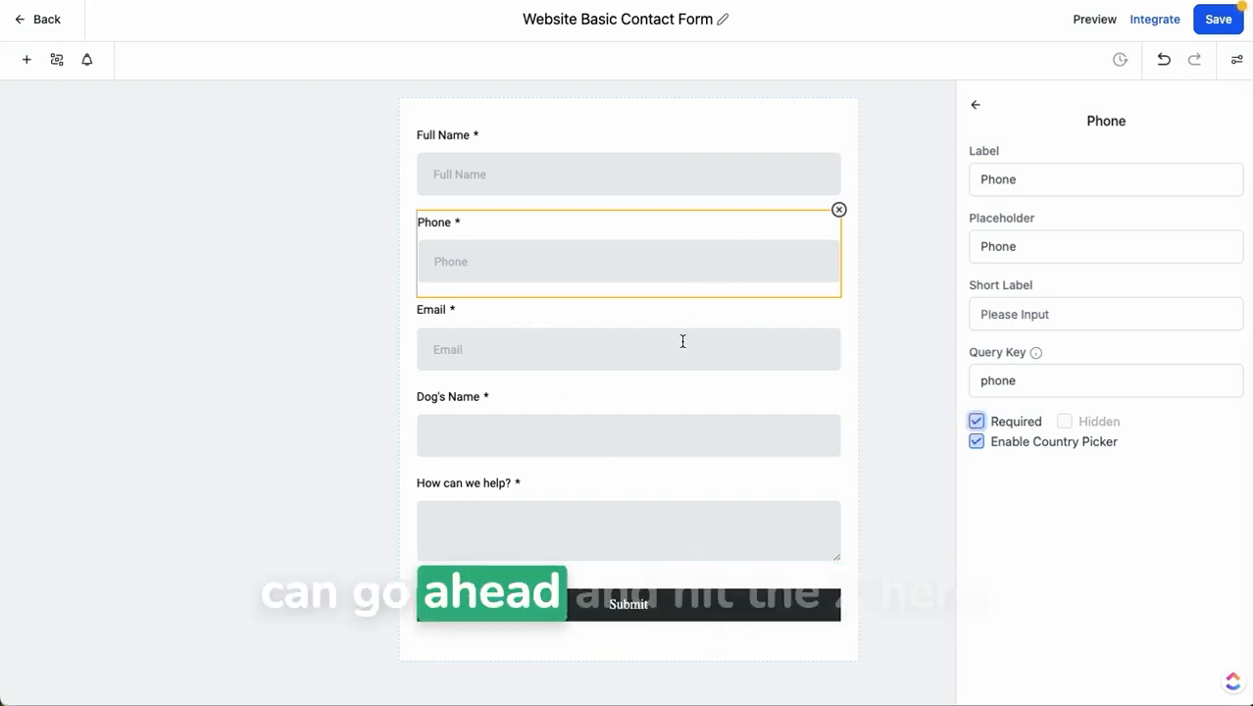
Remove the Phone field from the contact form
click(839, 210)
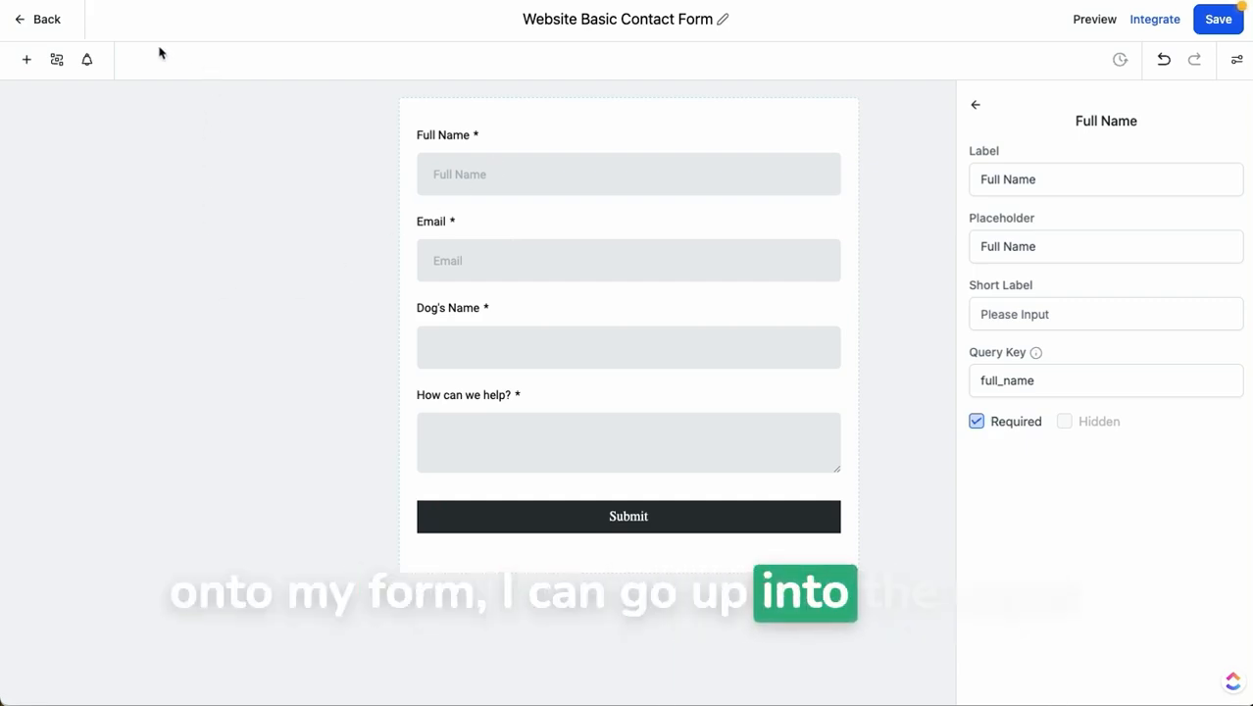
Examine the quick-add form elements, from personal and contact info through payments, address and customized elements
click(27, 62)
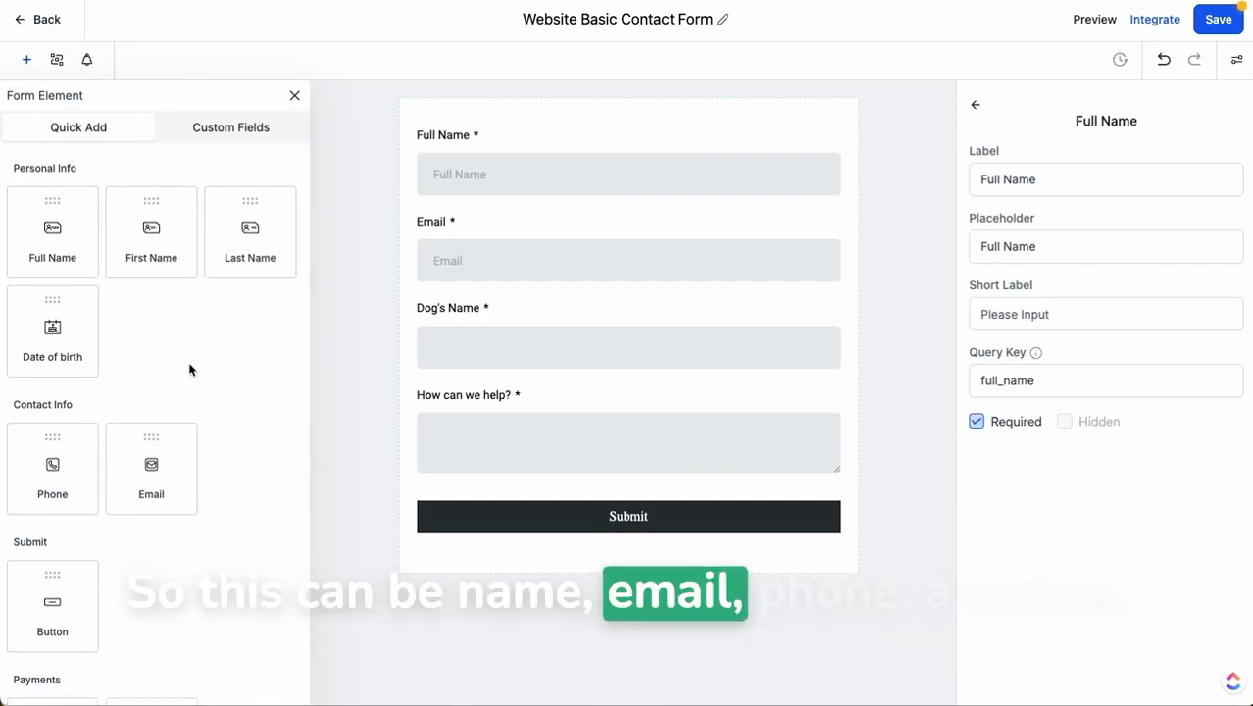
scroll(191, 369, down, 2)
scroll(191, 369, down, 2)
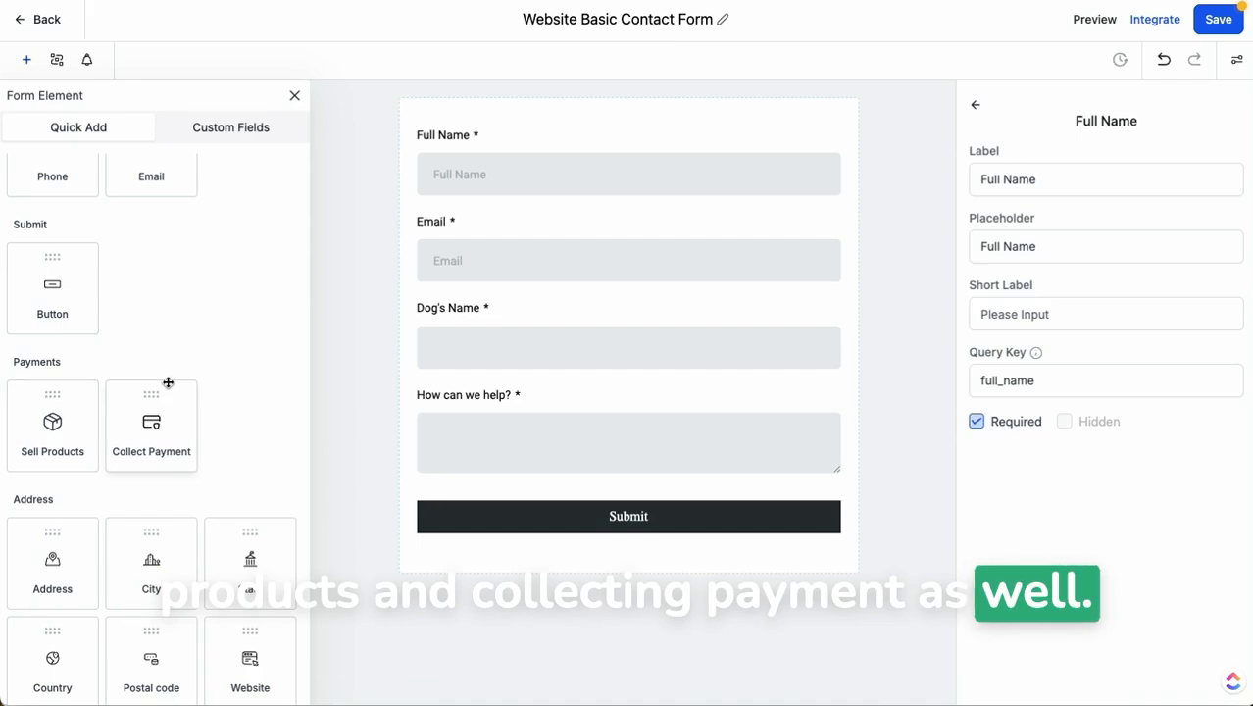
scroll(79, 568, down, 4)
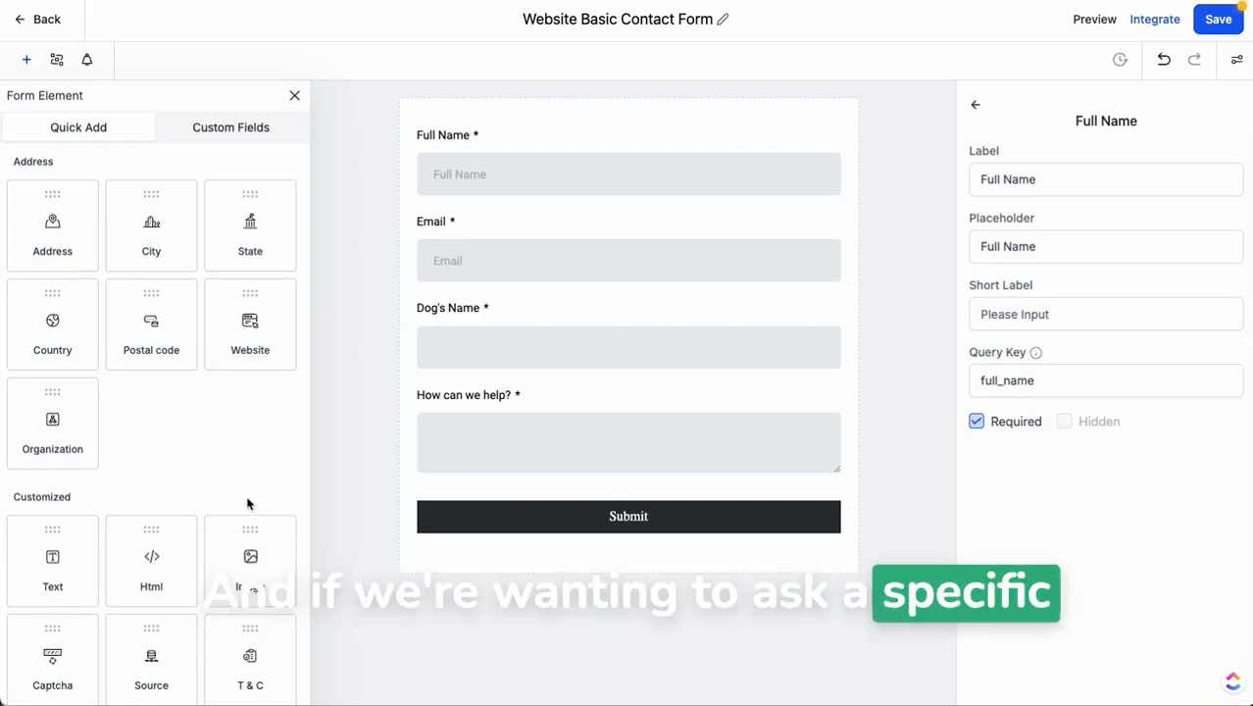
Examine the custom field folders, expanding and collapsing Contact, Additional Info, Dog Information, 2nd Dog Information and Session Tracking
click(235, 128)
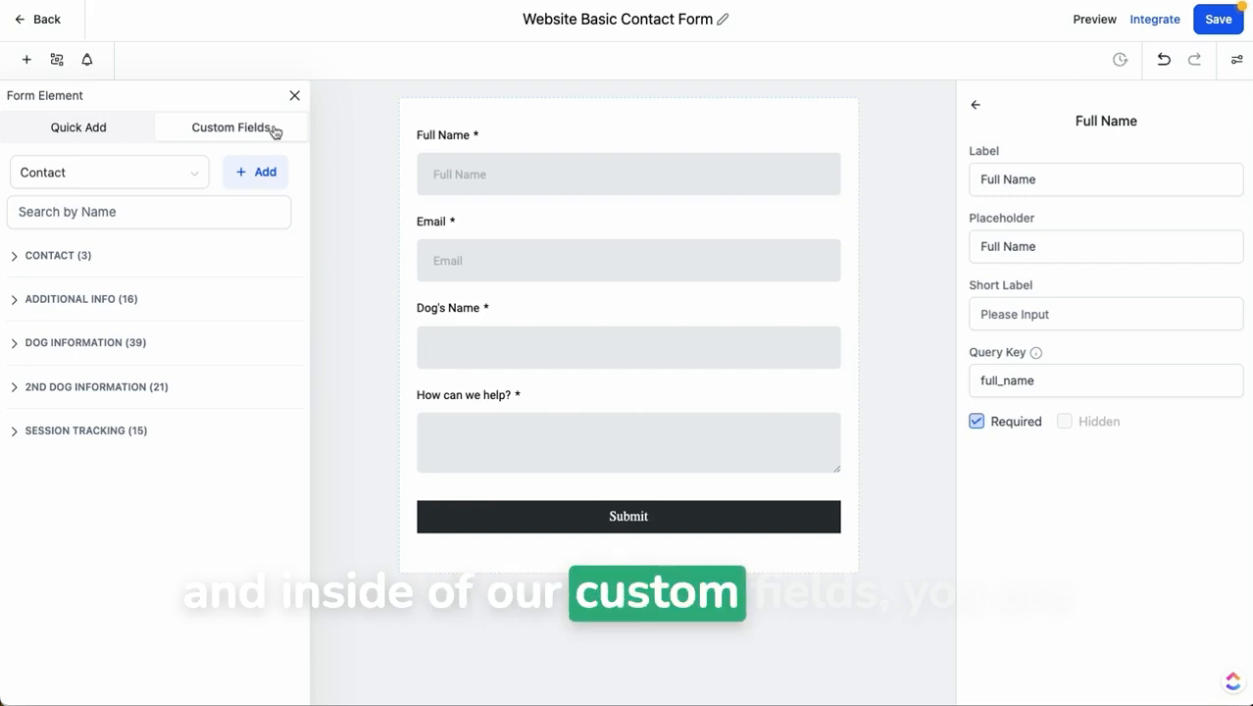
click(66, 257)
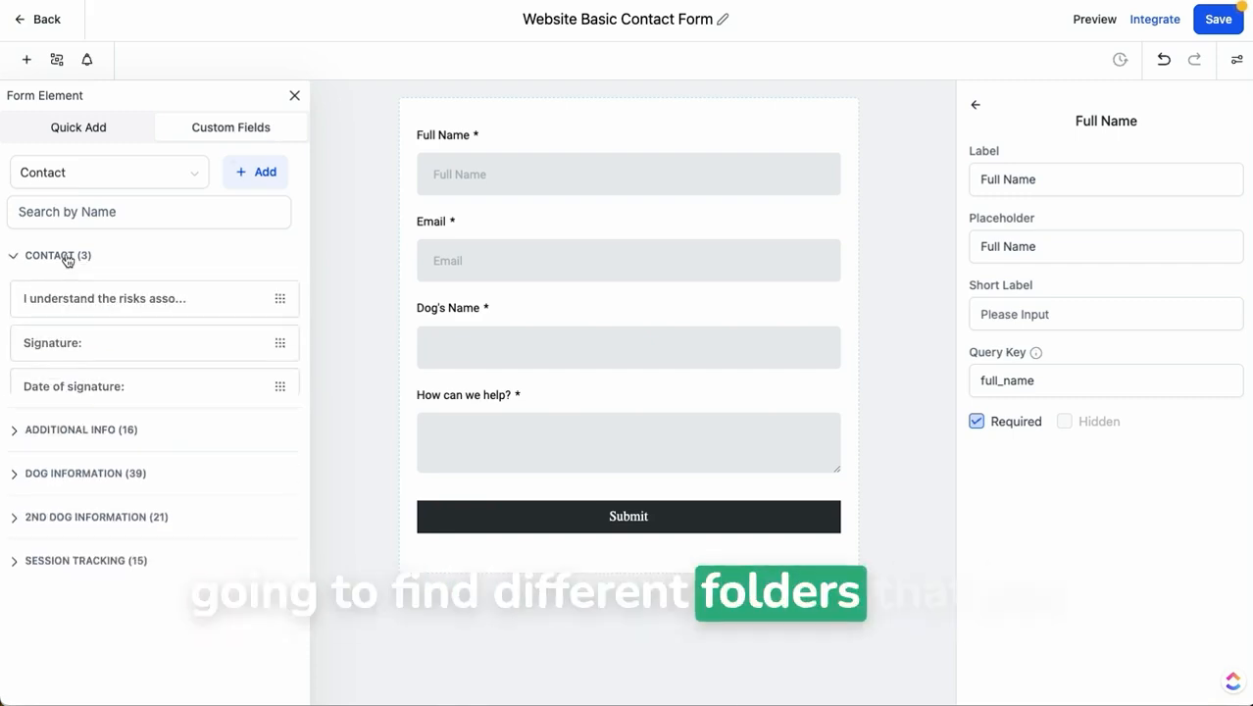
click(68, 260)
click(81, 310)
click(81, 310)
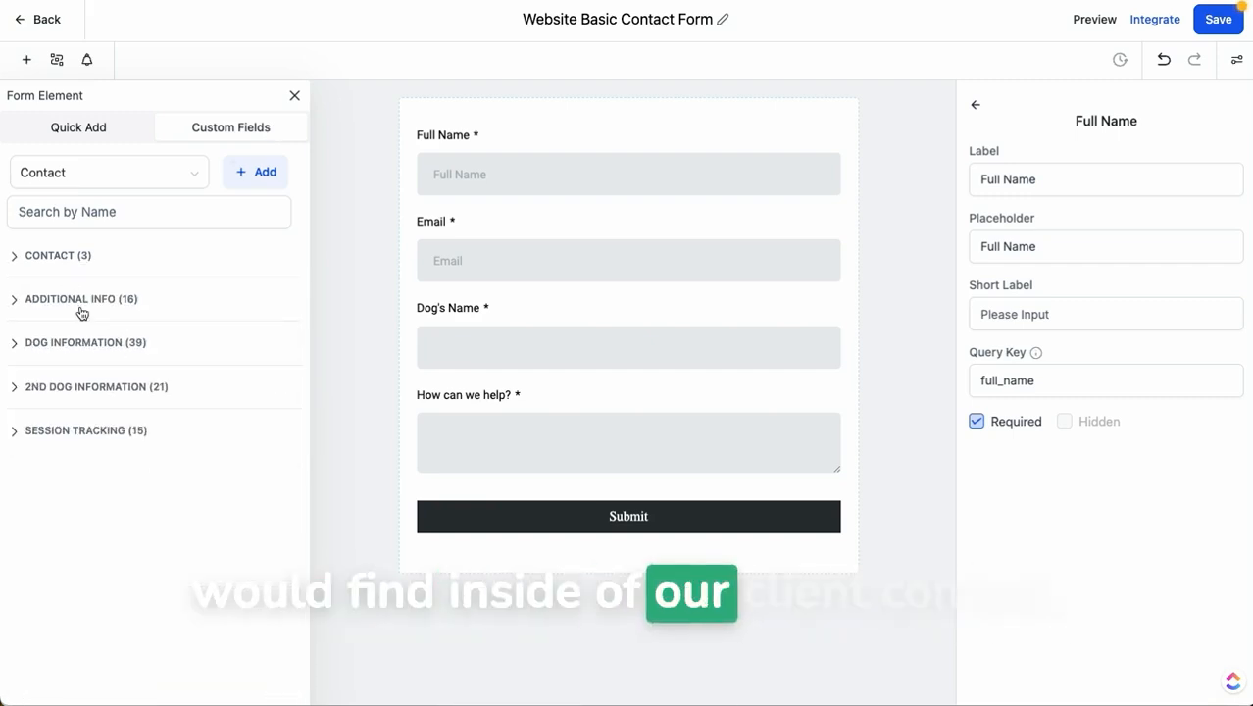
click(91, 344)
click(91, 346)
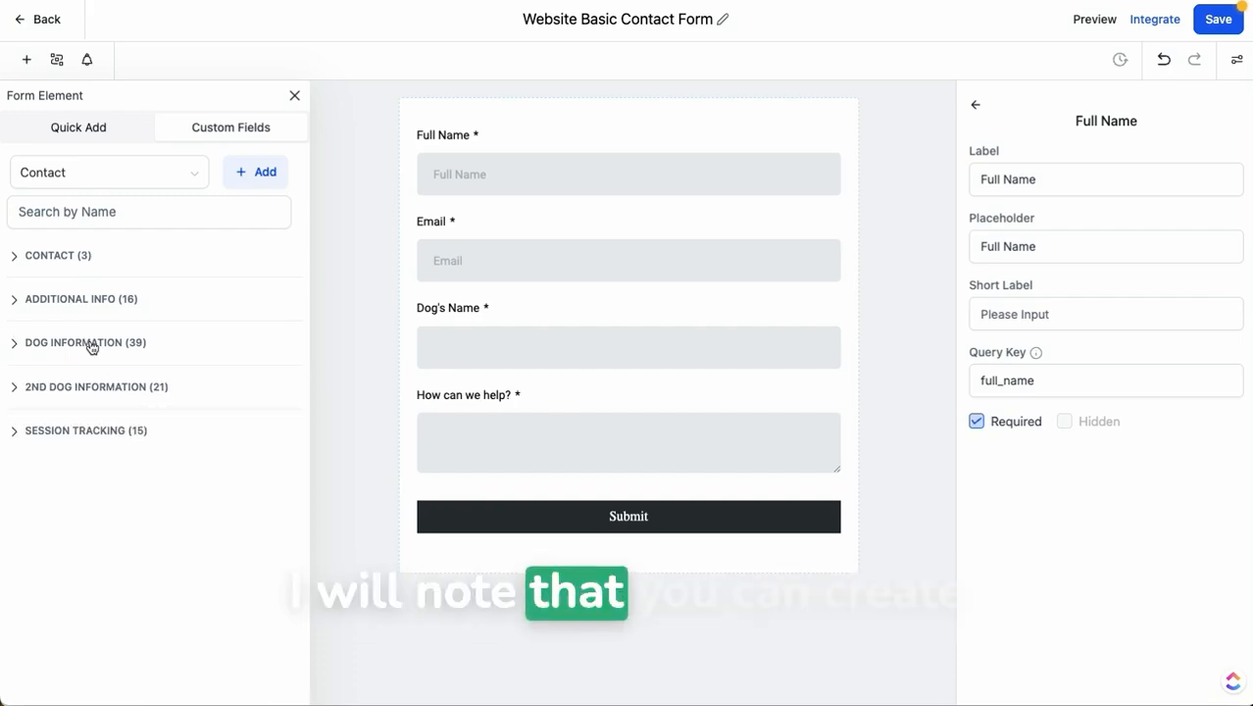
click(118, 394)
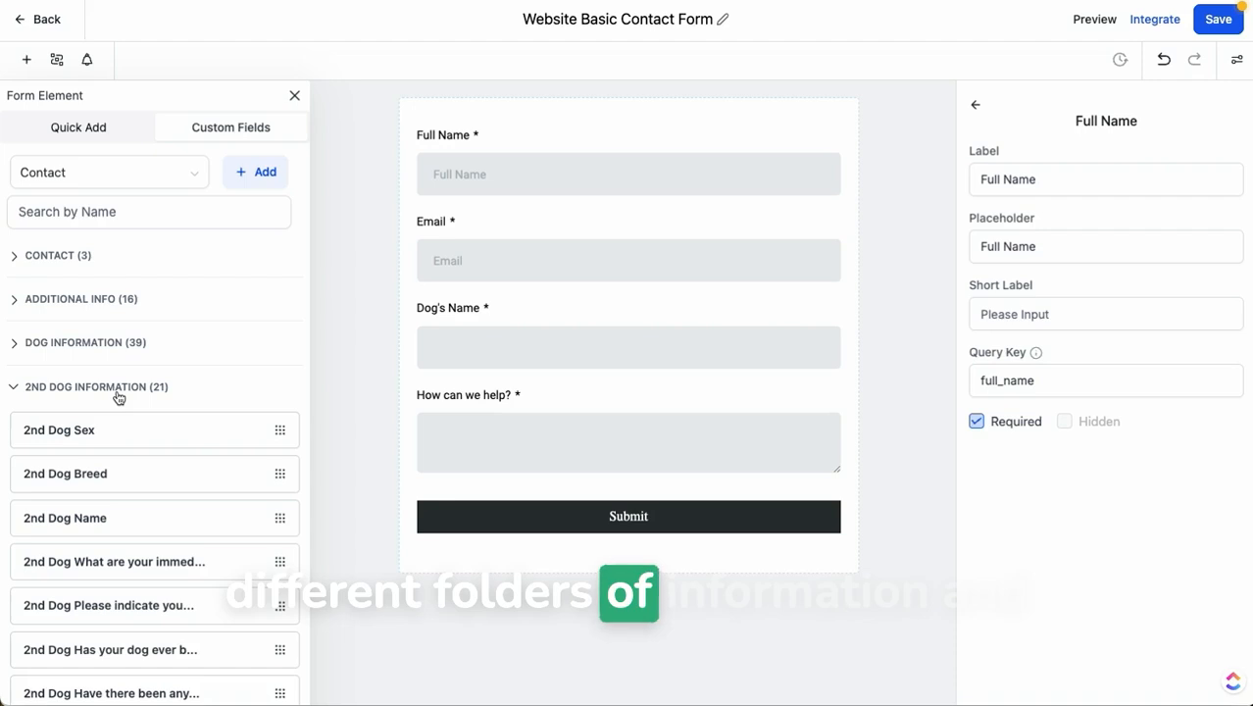
click(118, 394)
click(122, 436)
click(123, 437)
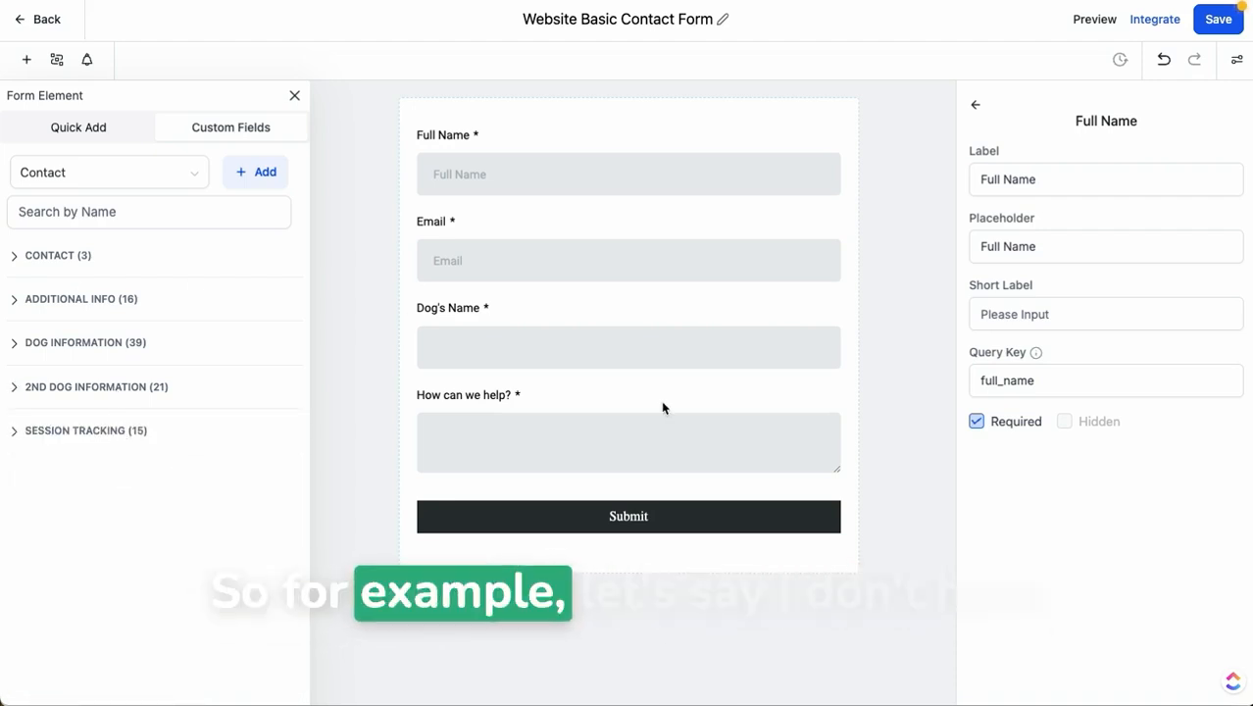
Remove the Dog's Name field, search the custom fields for "dog's name" and add that field back between Email and How can we help?
click(795, 326)
click(838, 296)
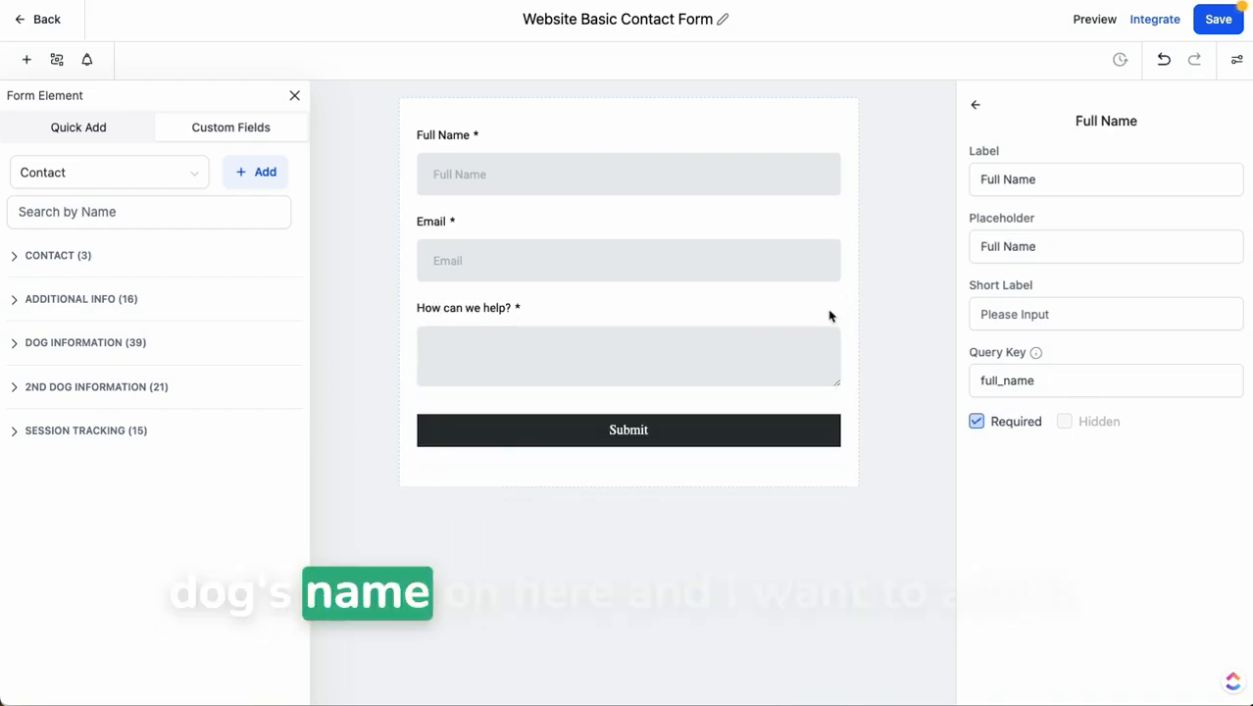
click(72, 211)
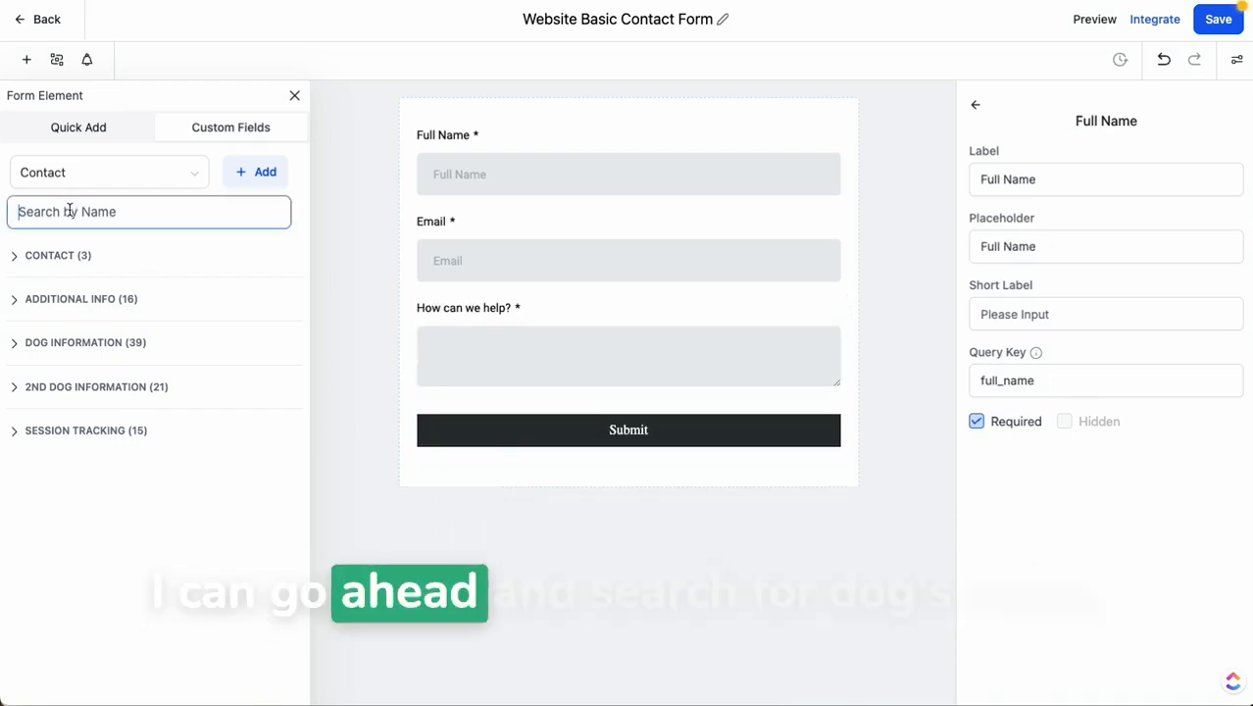
text(dog's)
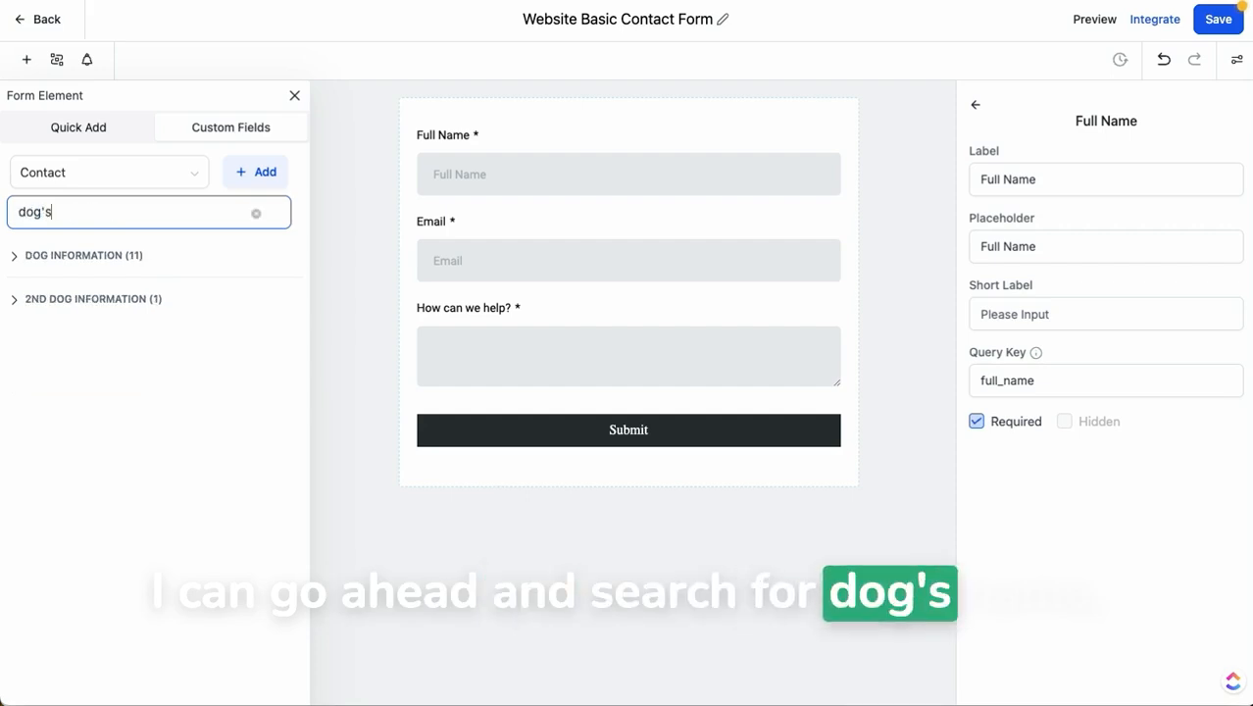
text( name)
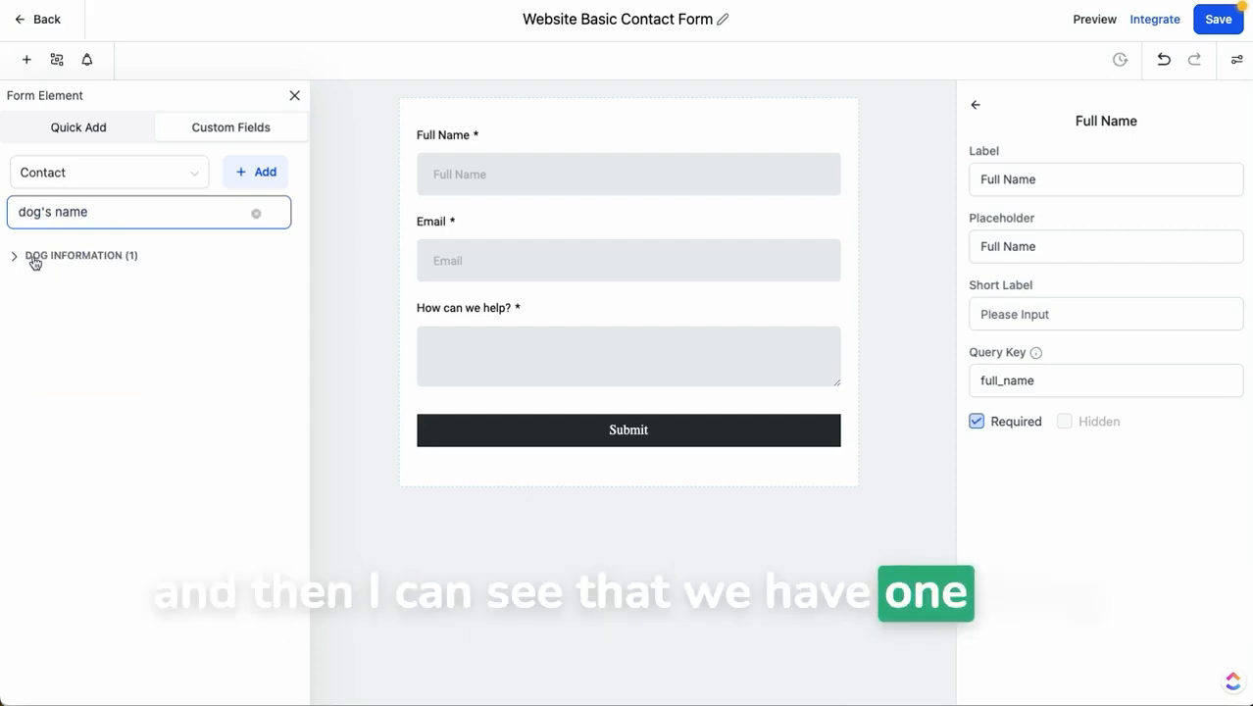
click(35, 258)
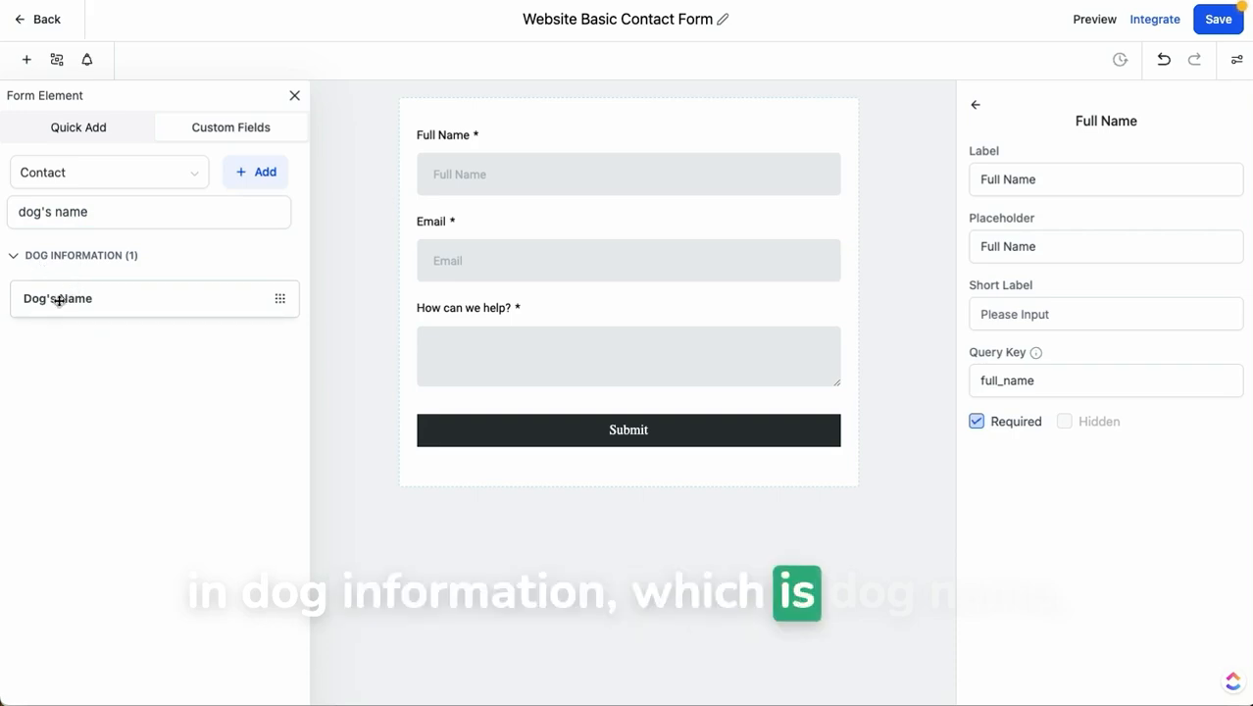
drag(56, 299, 482, 328)
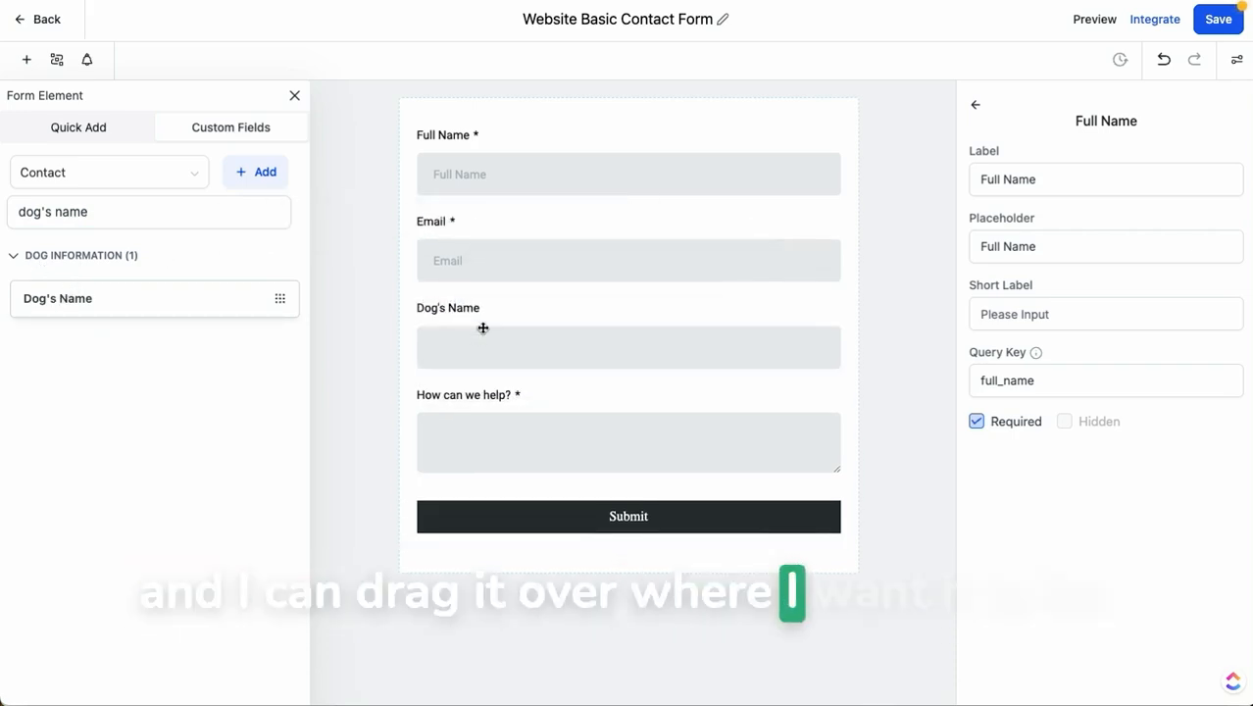
Make the Dog's Name field required and save the form
click(469, 314)
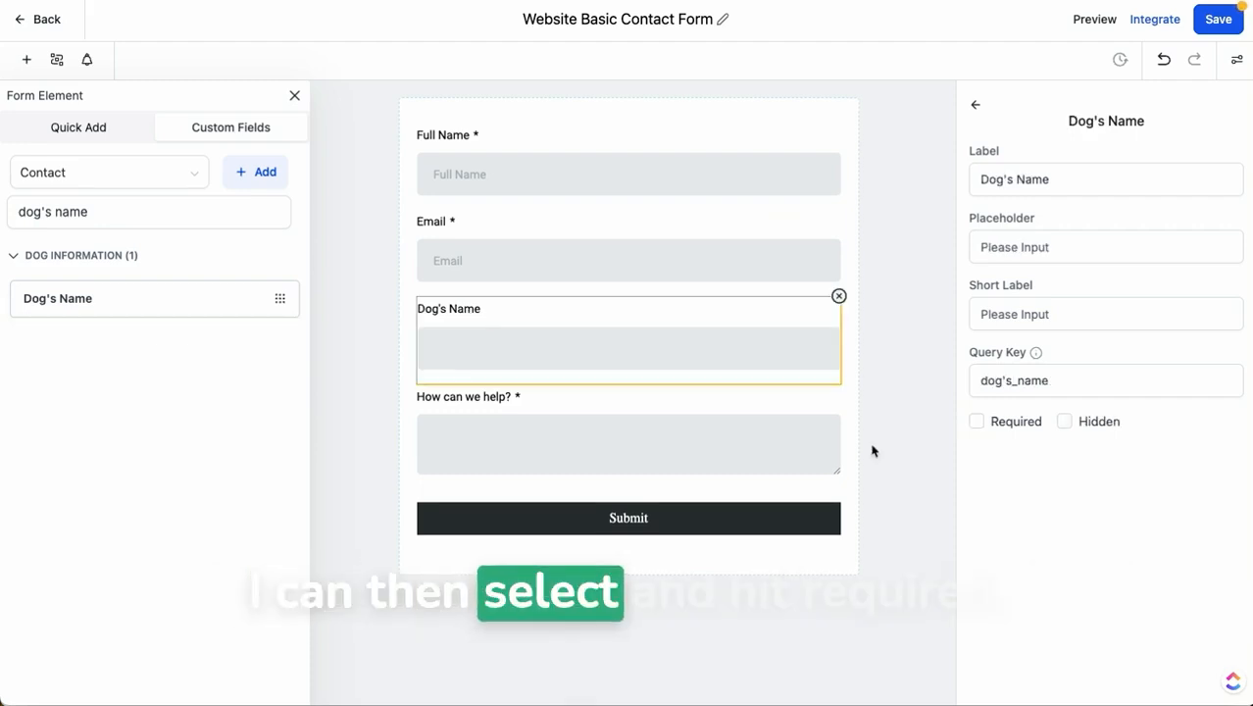
click(976, 421)
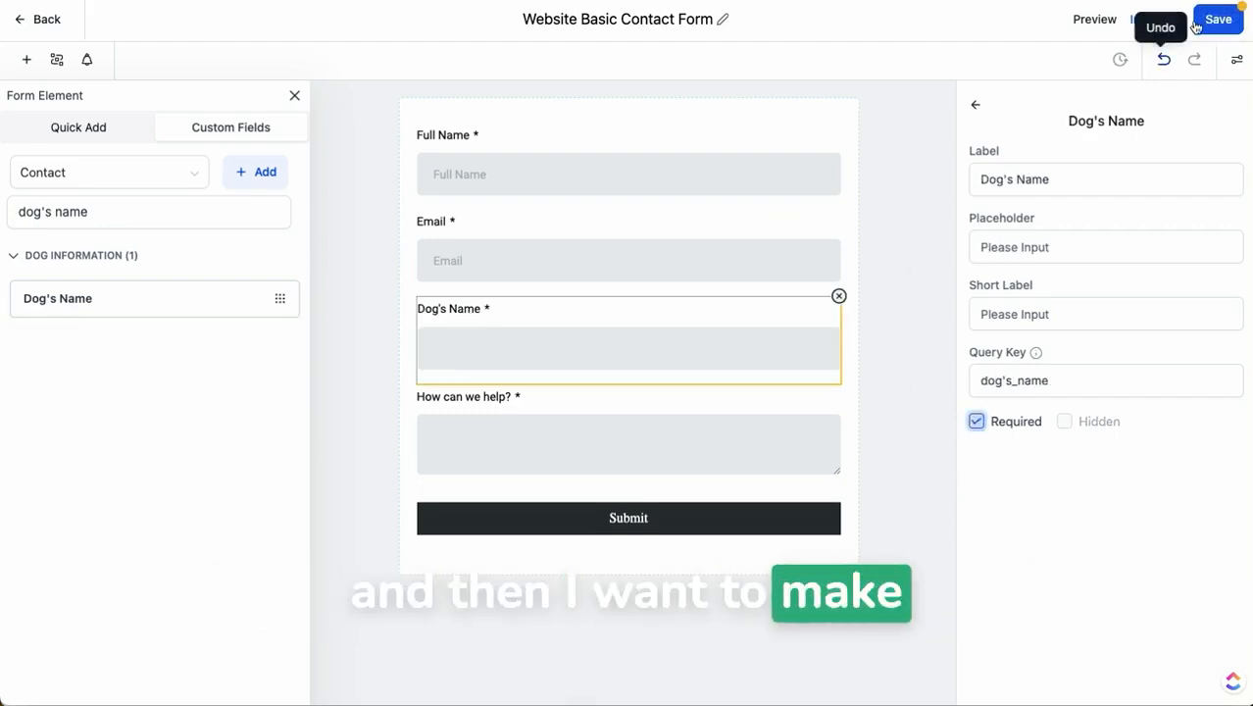
click(1225, 20)
Search the custom fields for "where did you acquire your dog?"
triple_click(120, 211)
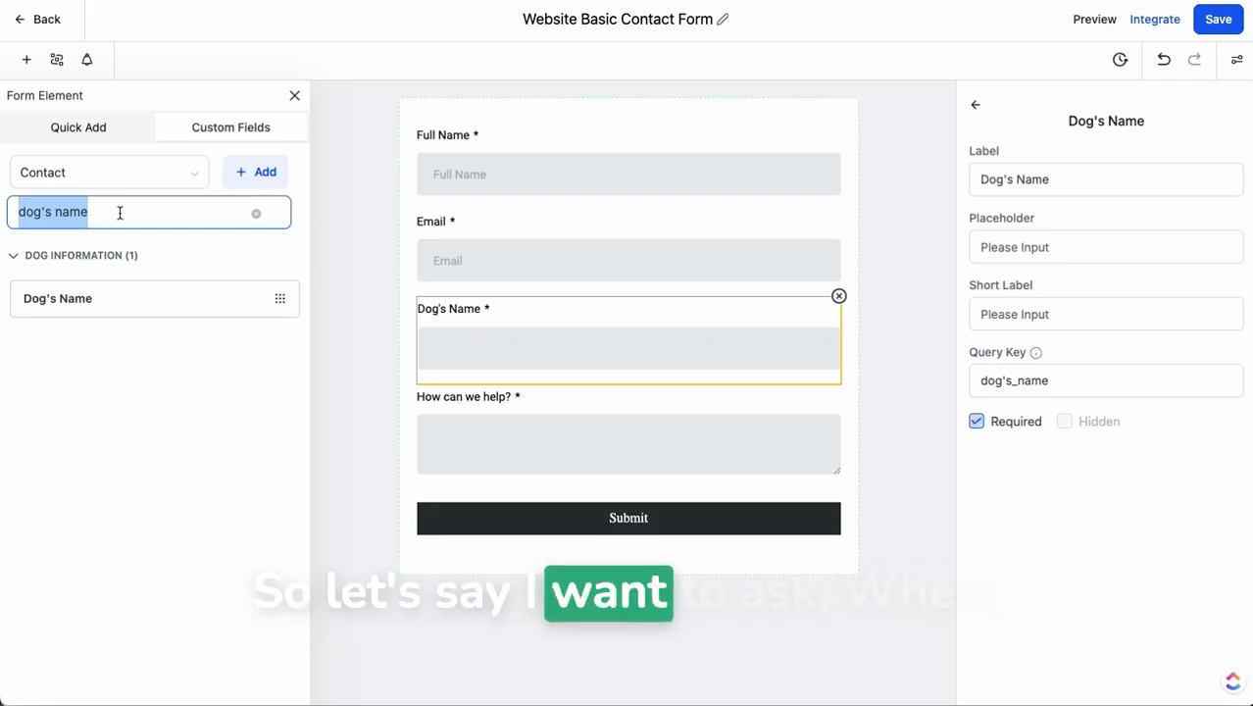
text(where did you)
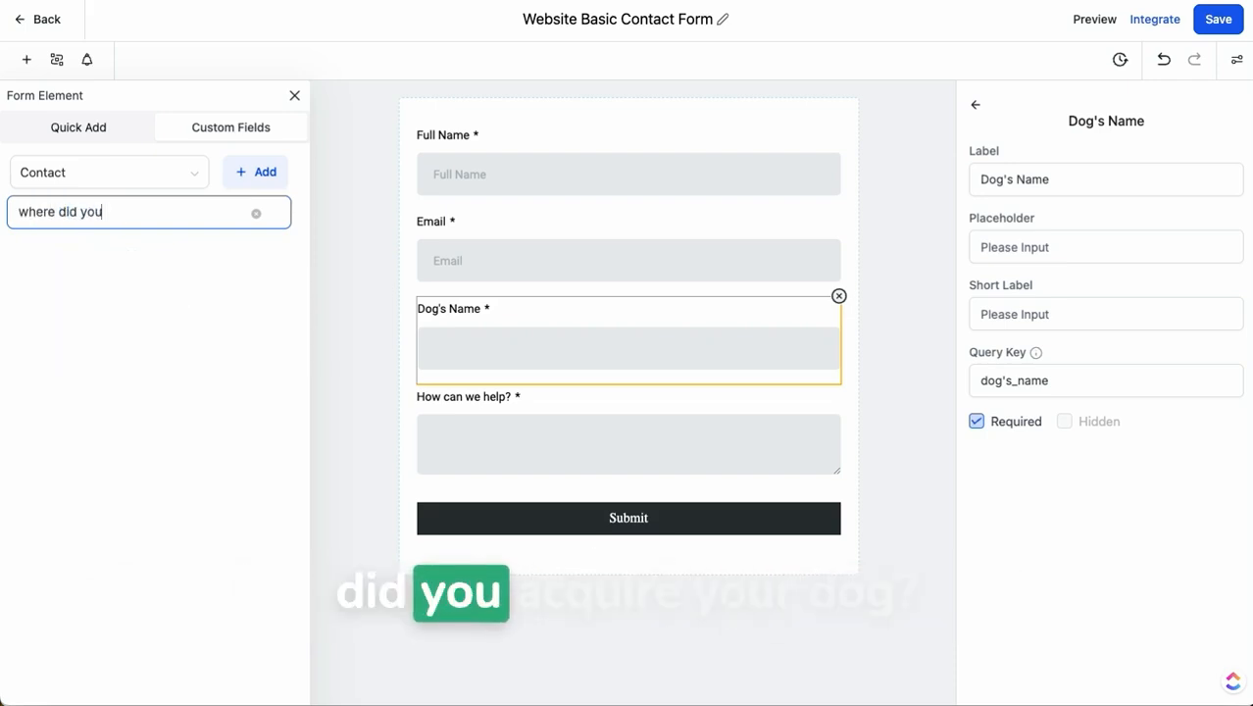
text( acquire your dog?)
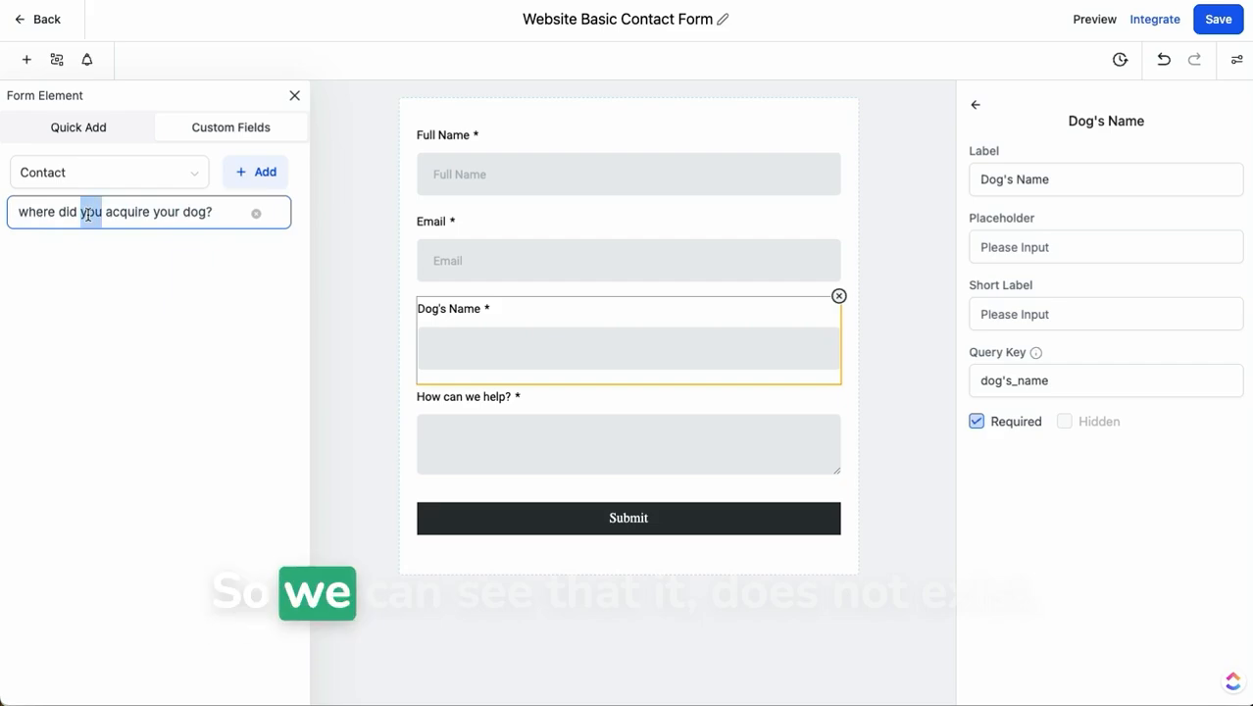
triple_click(87, 214)
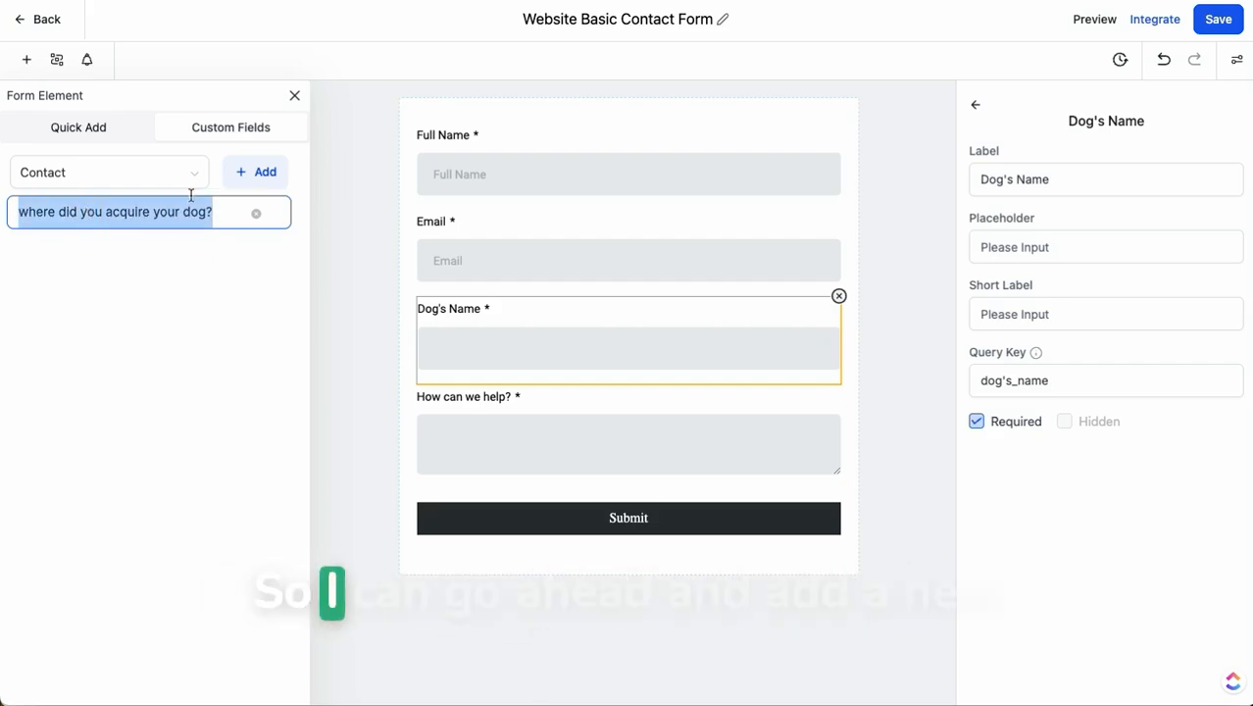
Start a new custom field of the Dropdown (Single) type
click(257, 175)
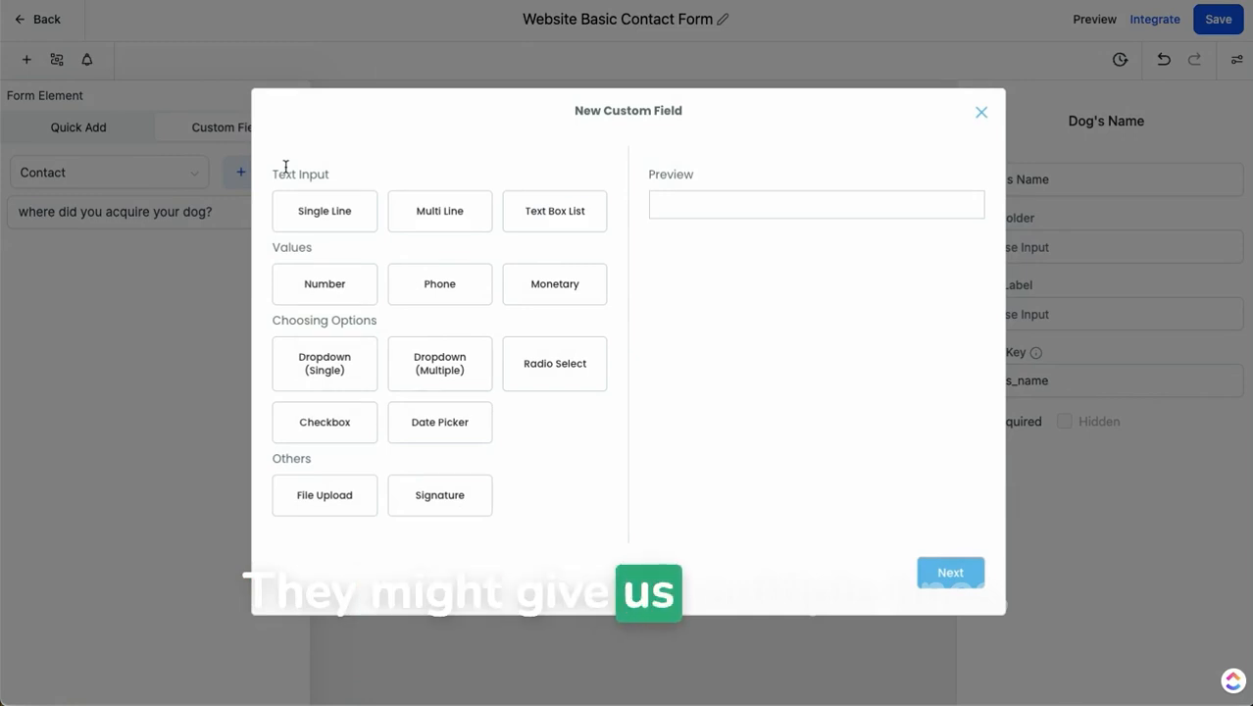
click(427, 200)
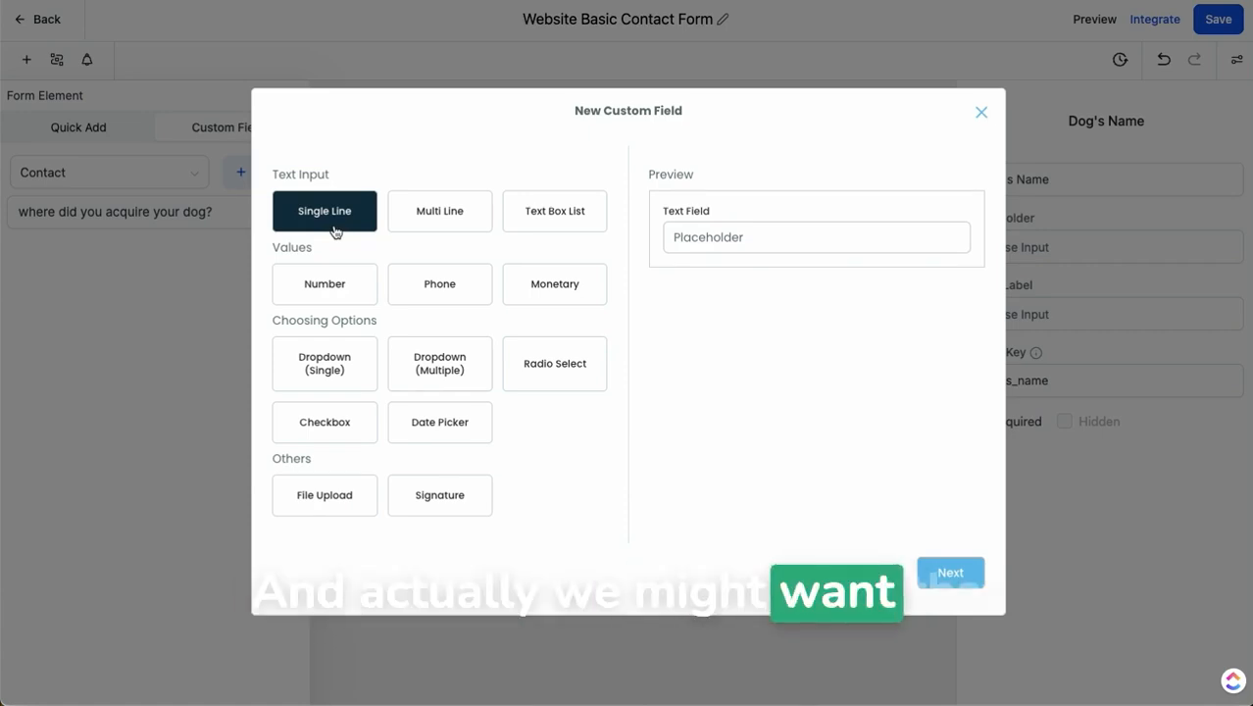
click(308, 376)
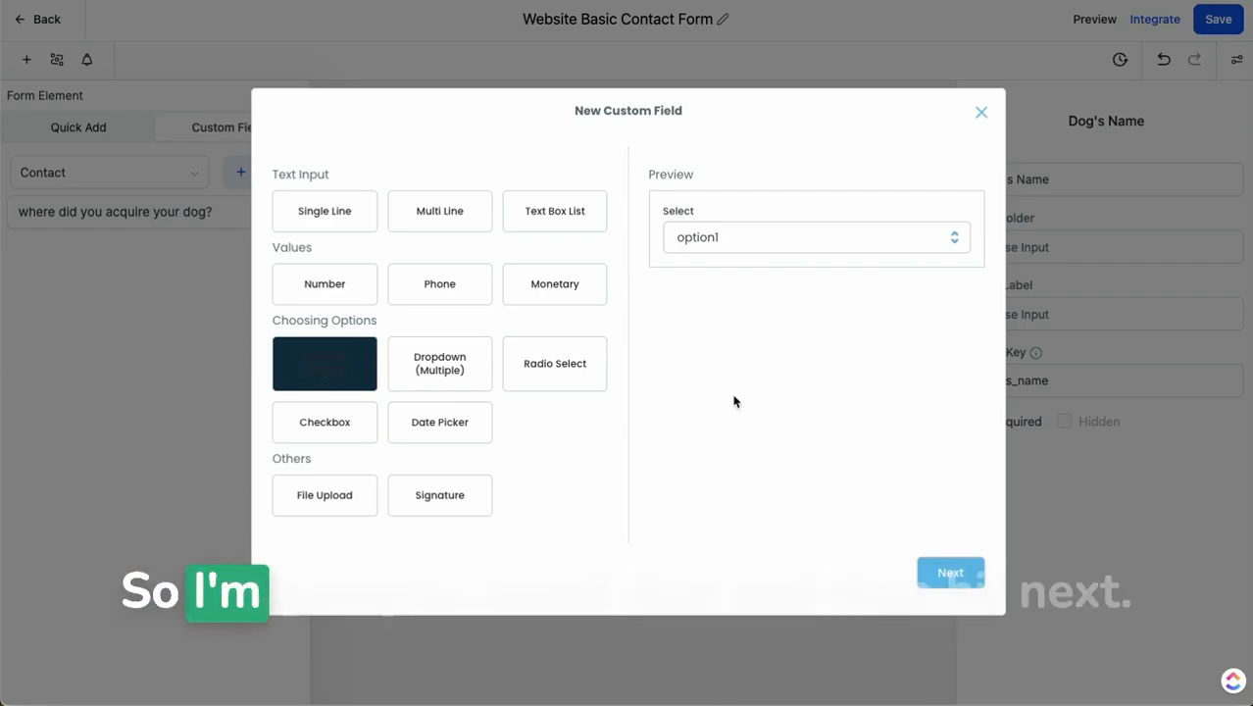
click(950, 573)
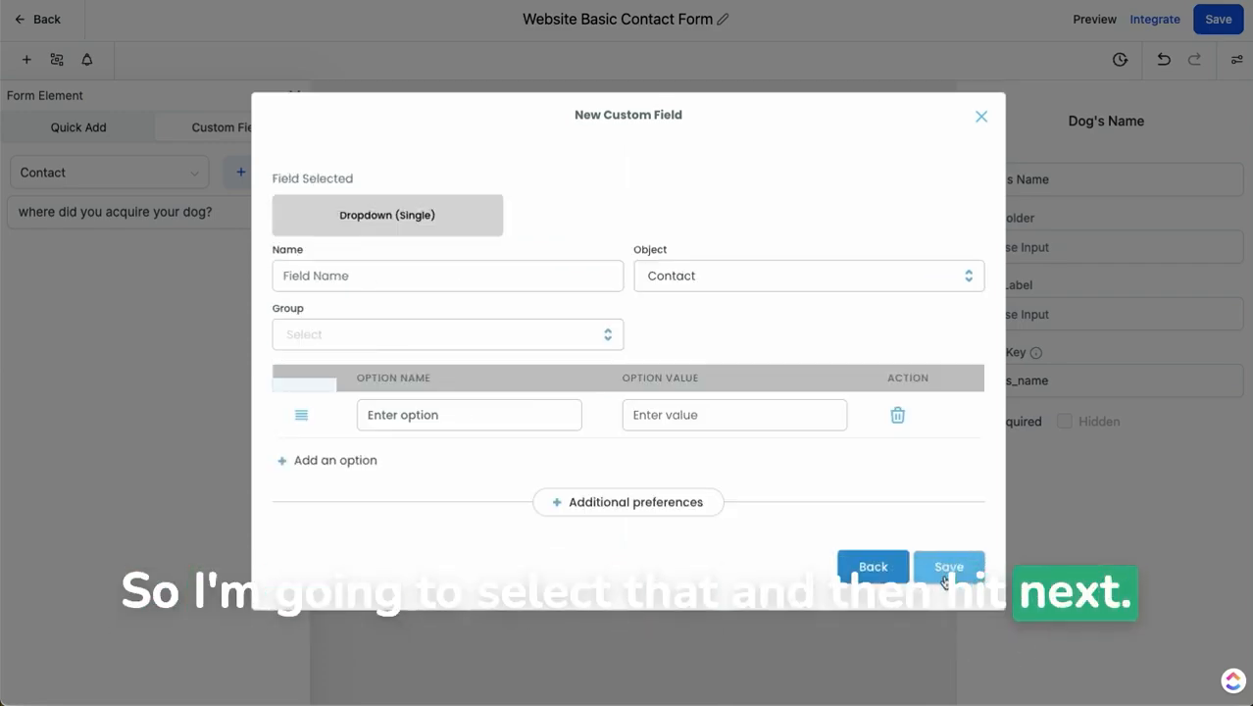
Name the custom field "Where did you acquire your dog?" and assign it to the Dog Information group
click(358, 275)
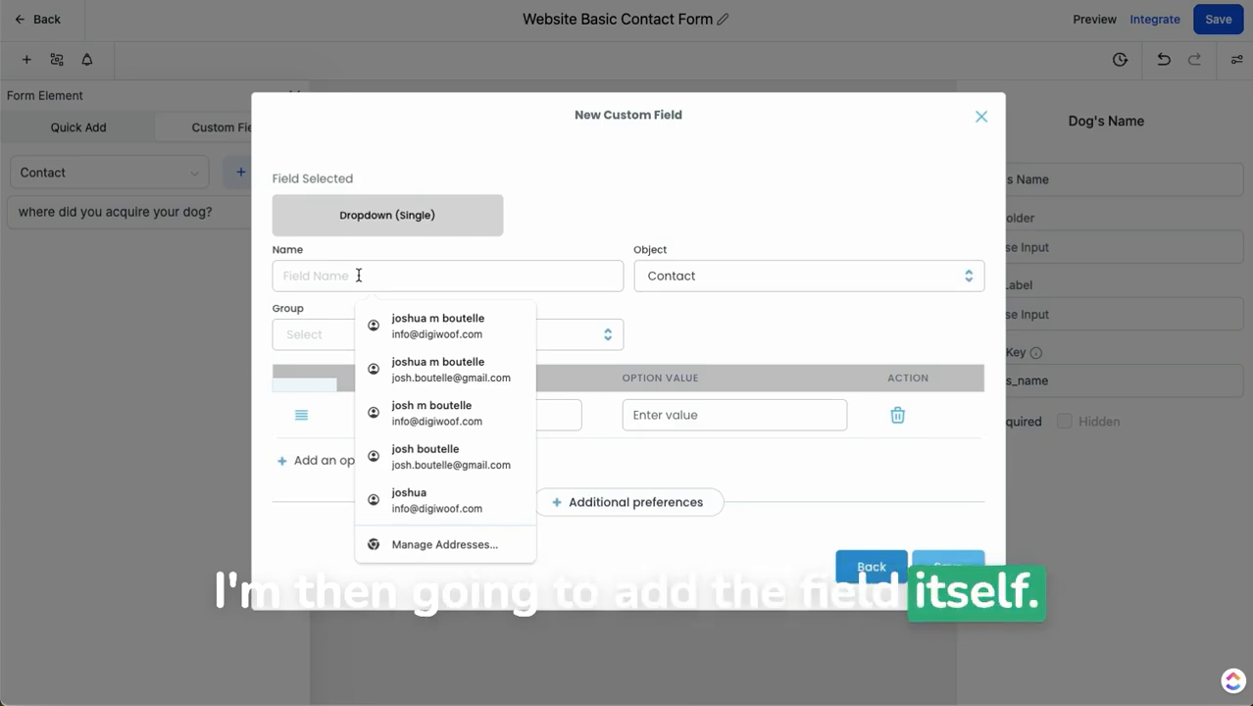
text(Where did you acquire your dog?)
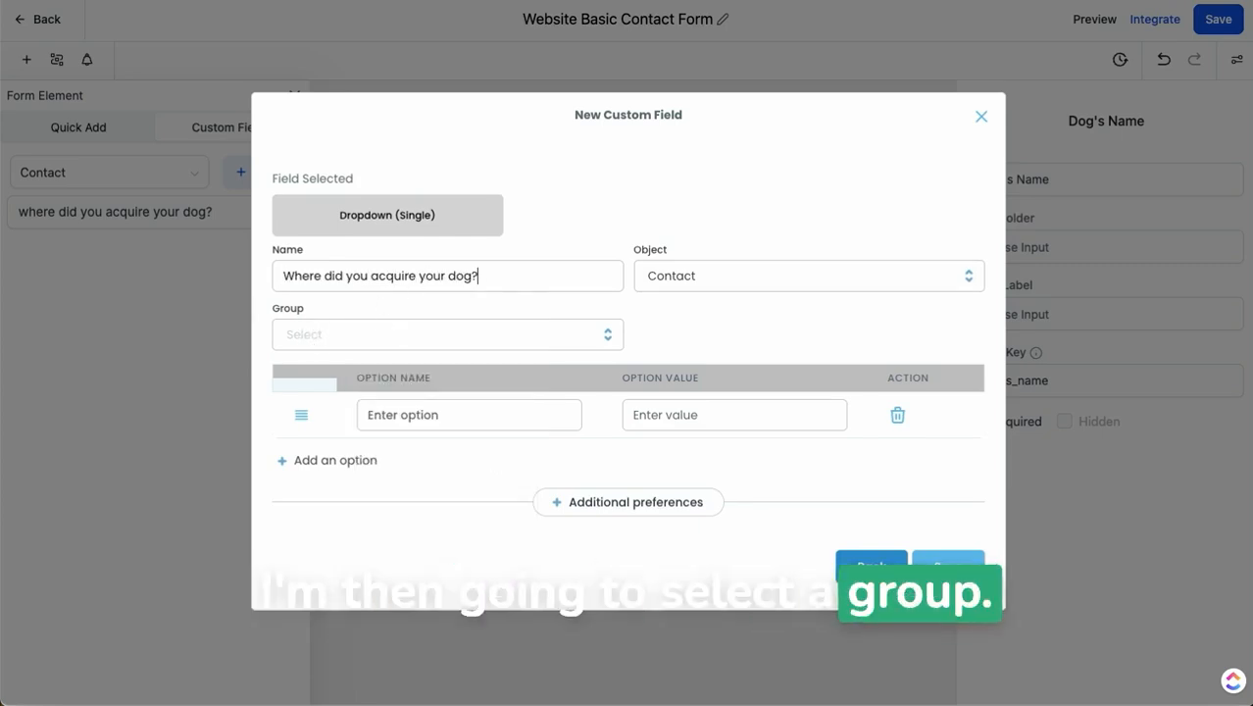
click(309, 338)
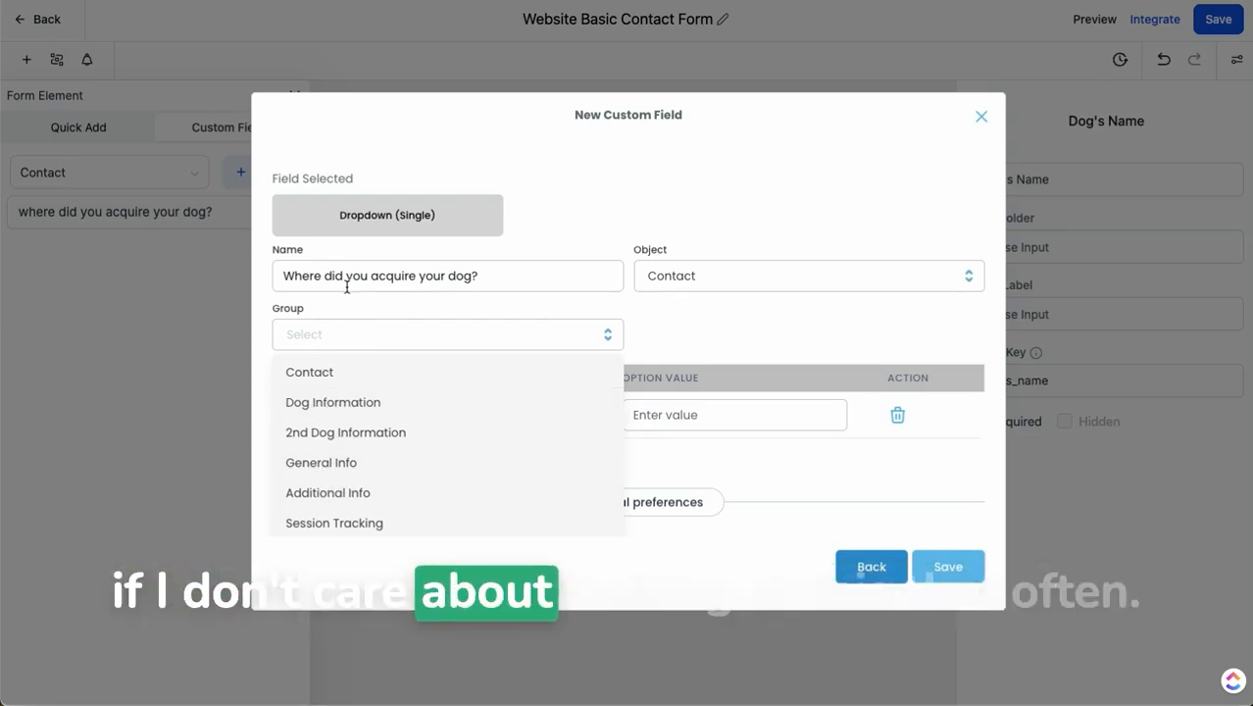
click(417, 402)
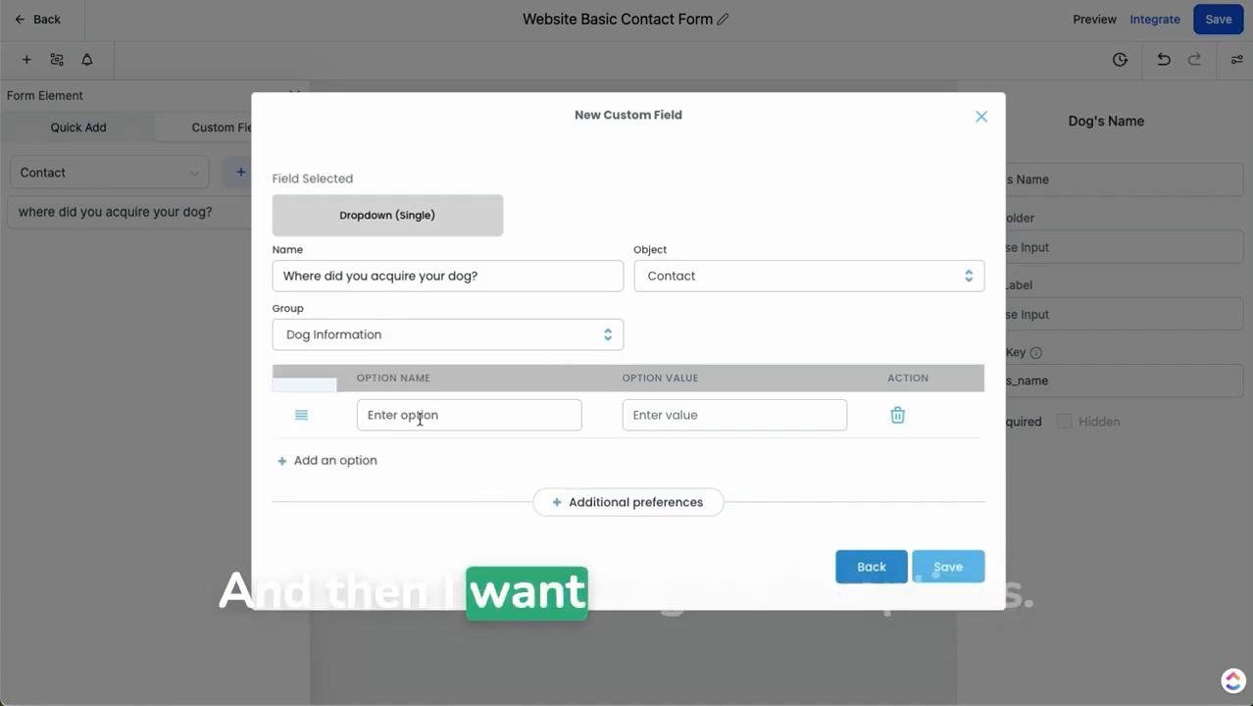
Enter Rescue, Breeder and Pet Store as the dropdown's first three options
click(398, 417)
text(Rescue)
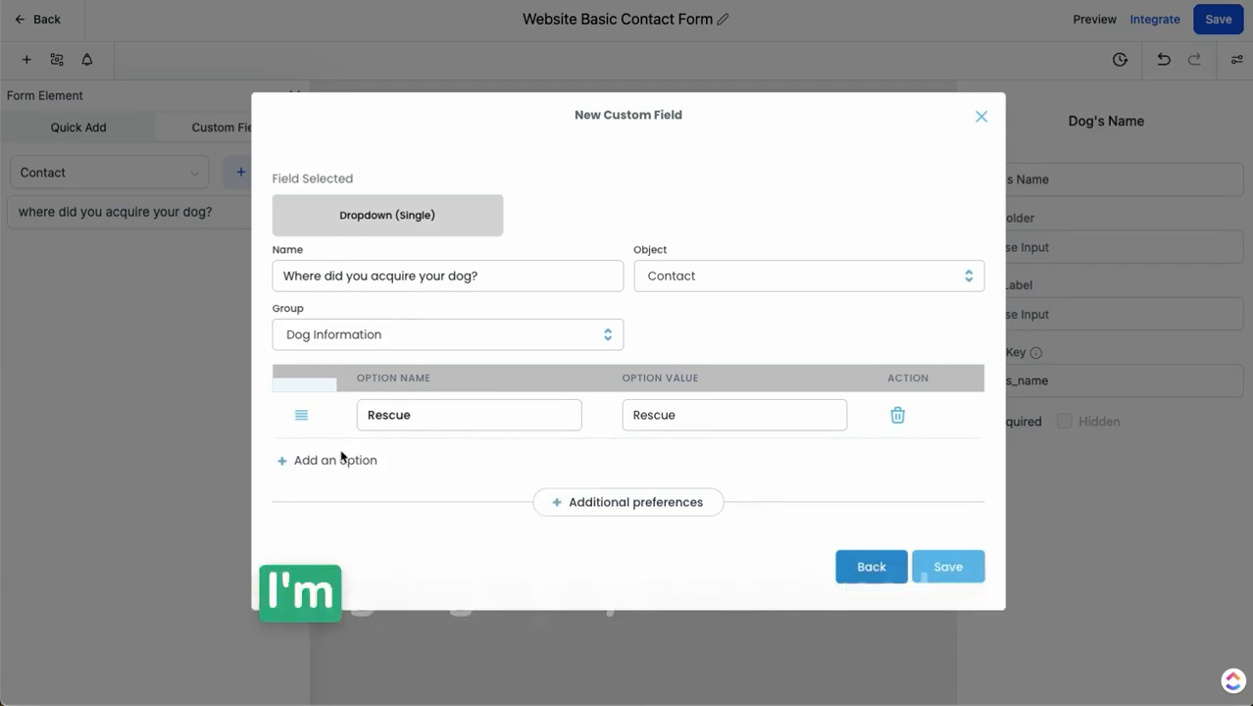
click(335, 459)
click(441, 443)
text(Breede)
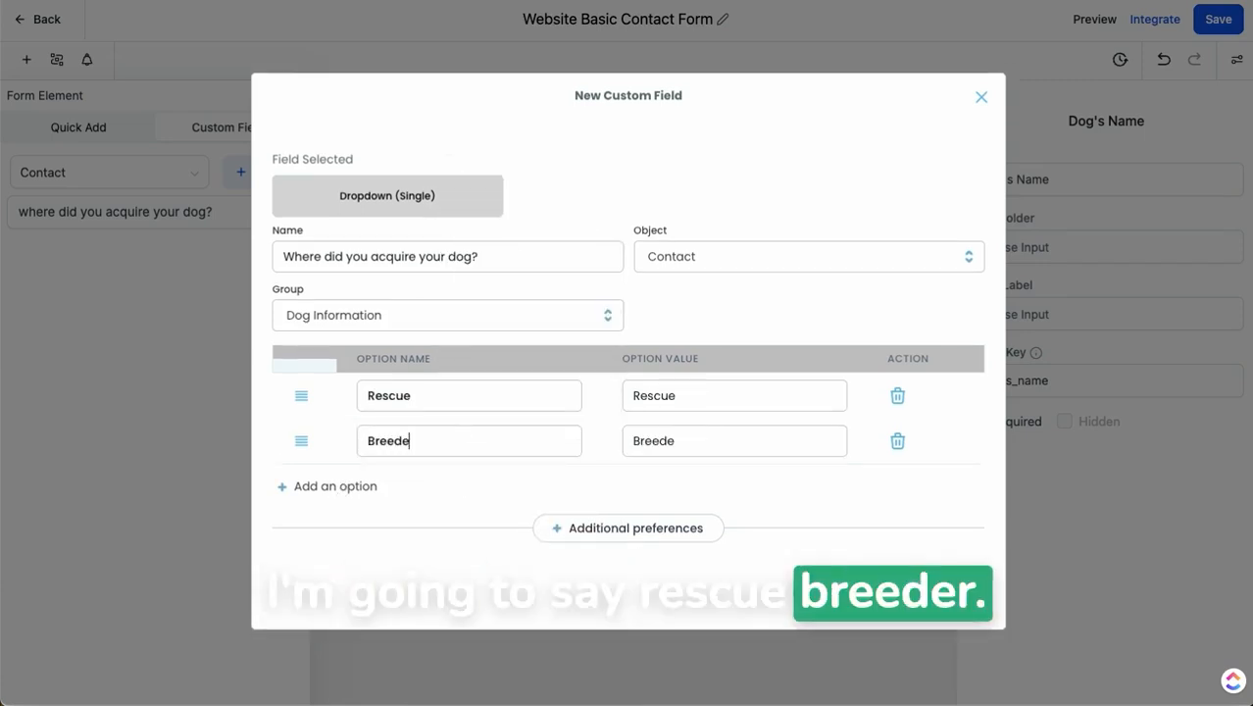
text(r)
click(335, 486)
click(434, 494)
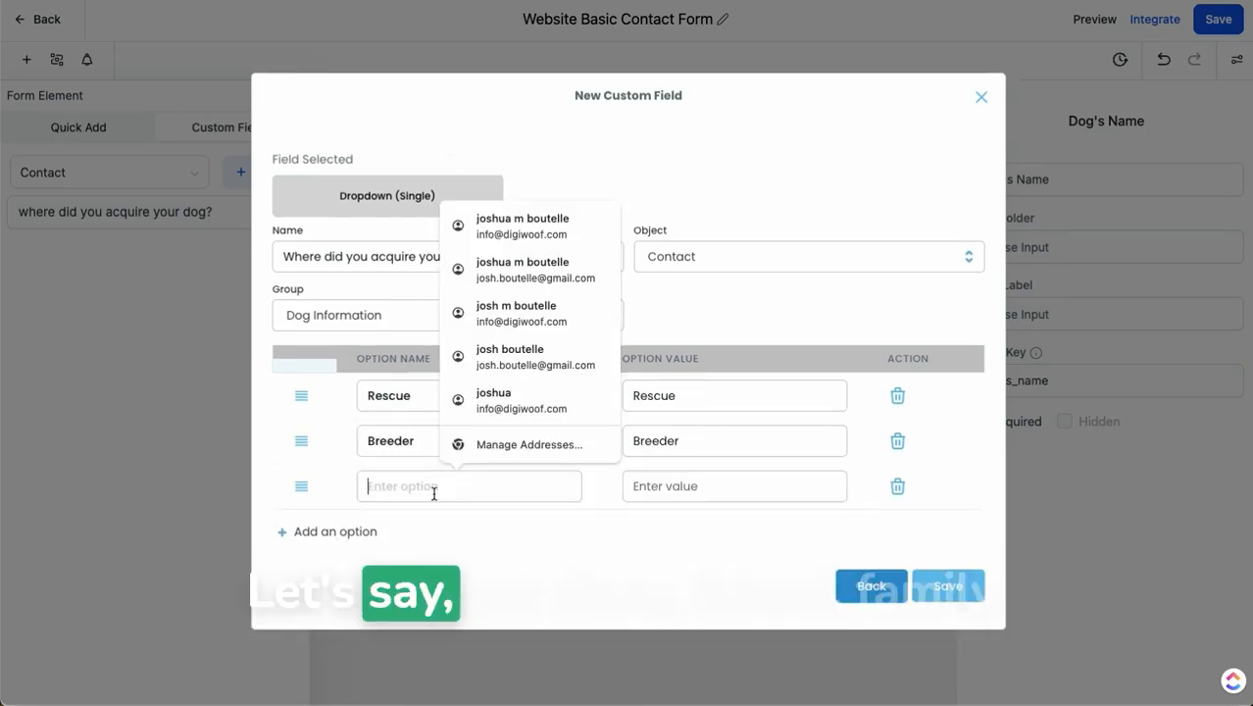
text(Pet Store)
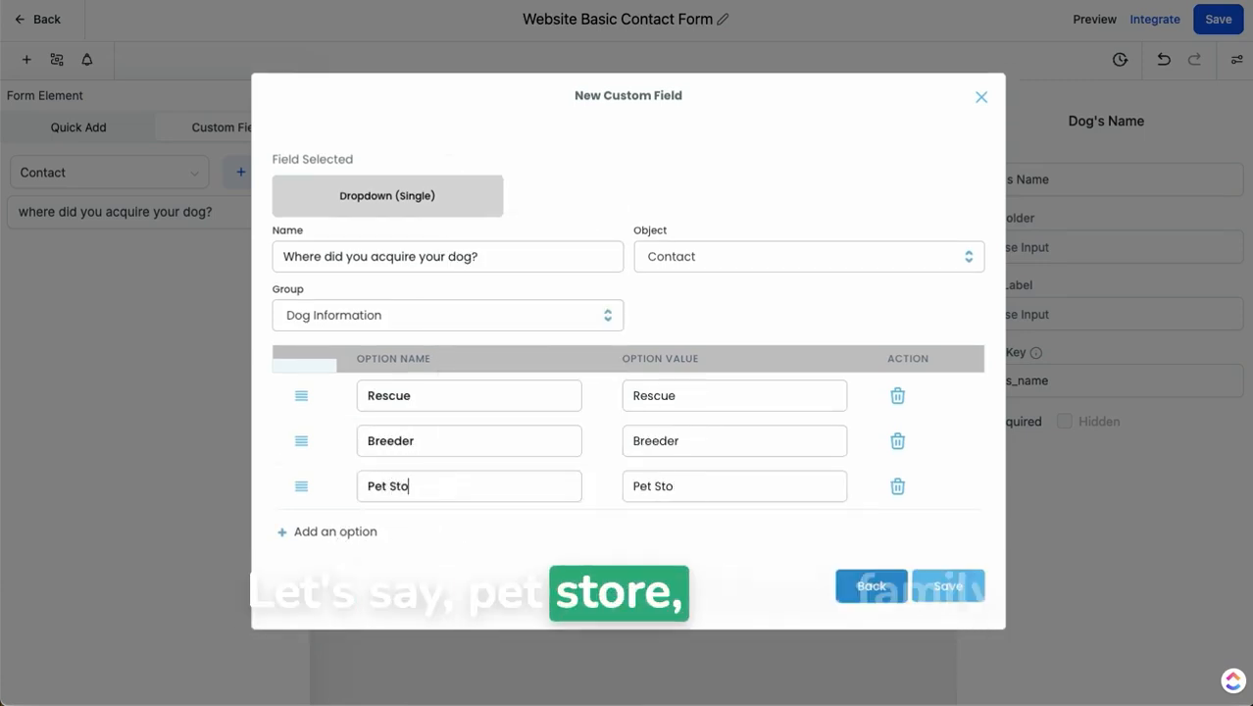
Add Friend/Family as the fourth dropdown option and save the custom field
click(336, 531)
click(434, 531)
text(Friend/Famo)
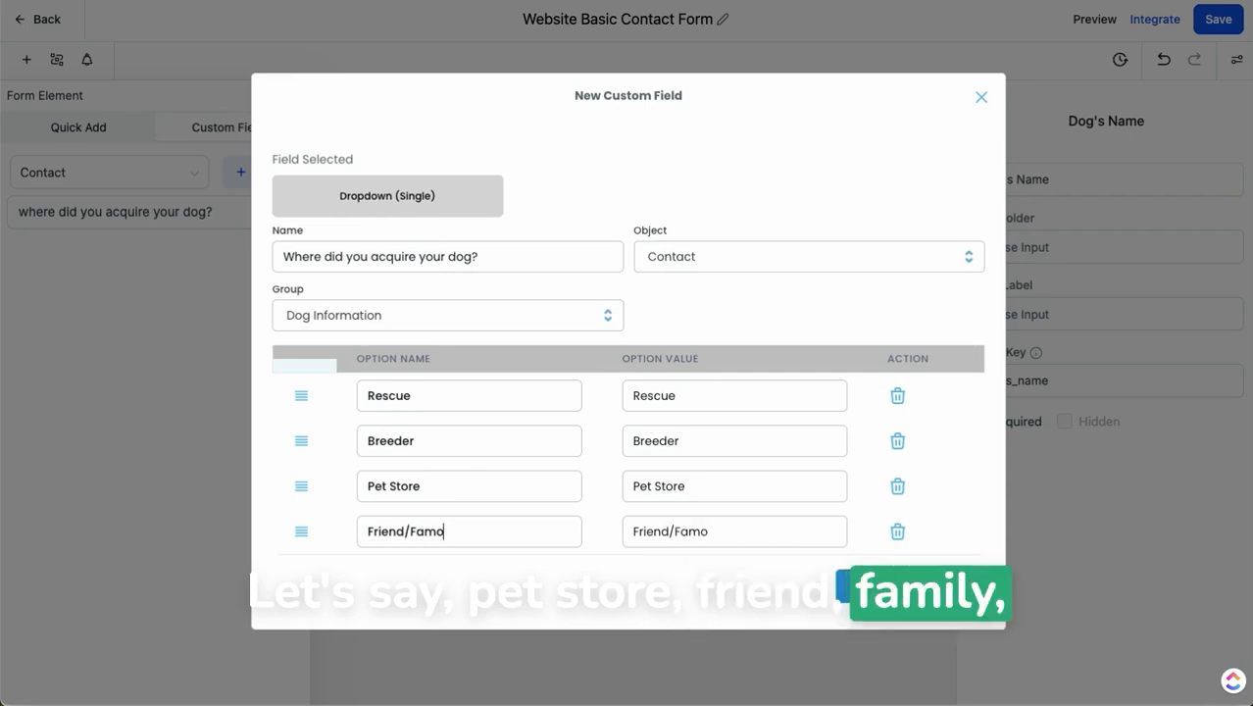
text(l)
key(BackSpace)
key(BackSpace)
text(ily)
scroll(343, 436, down, 2)
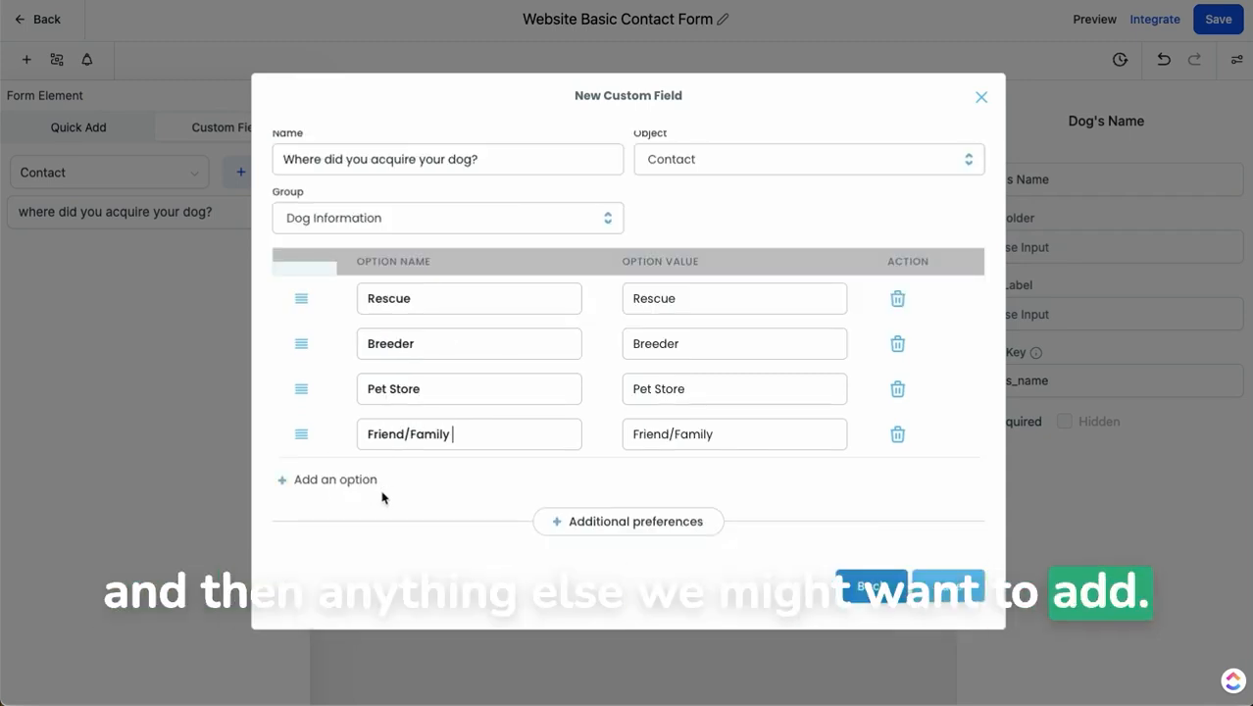
click(947, 586)
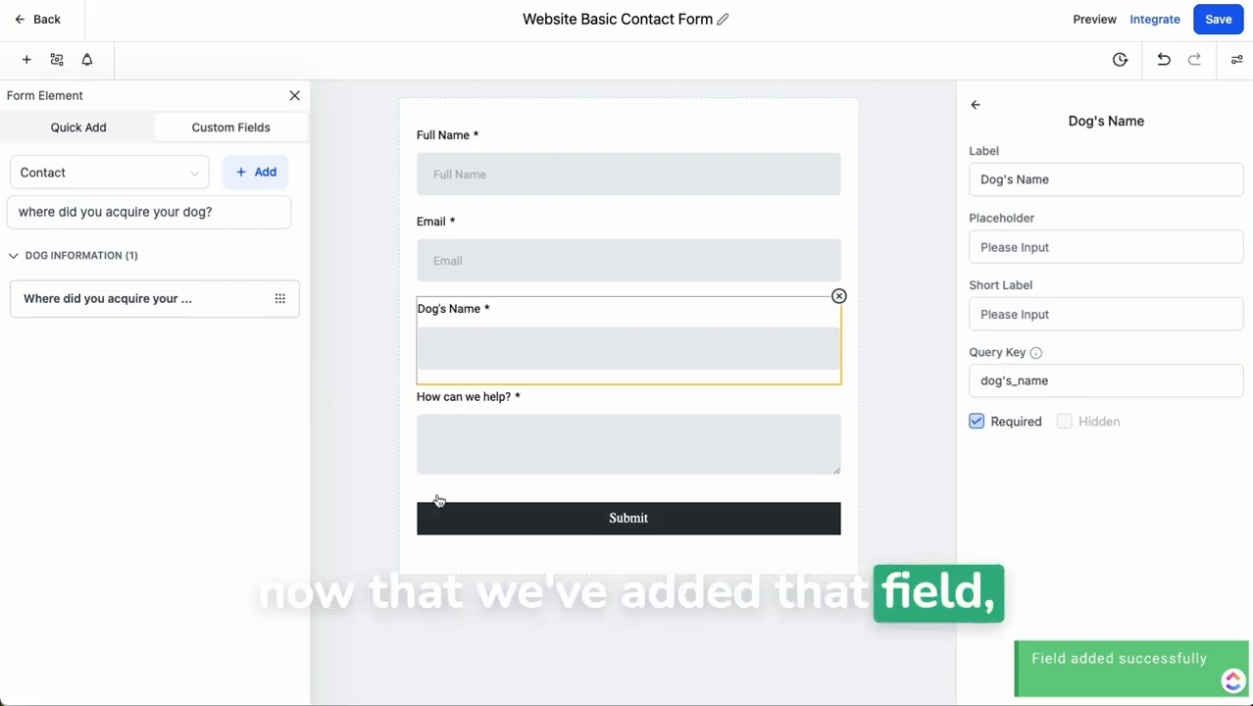
Place the "Where did you acquire your dog?" field between Dog's Name and How can we help?, and remove it again
drag(84, 296, 489, 406)
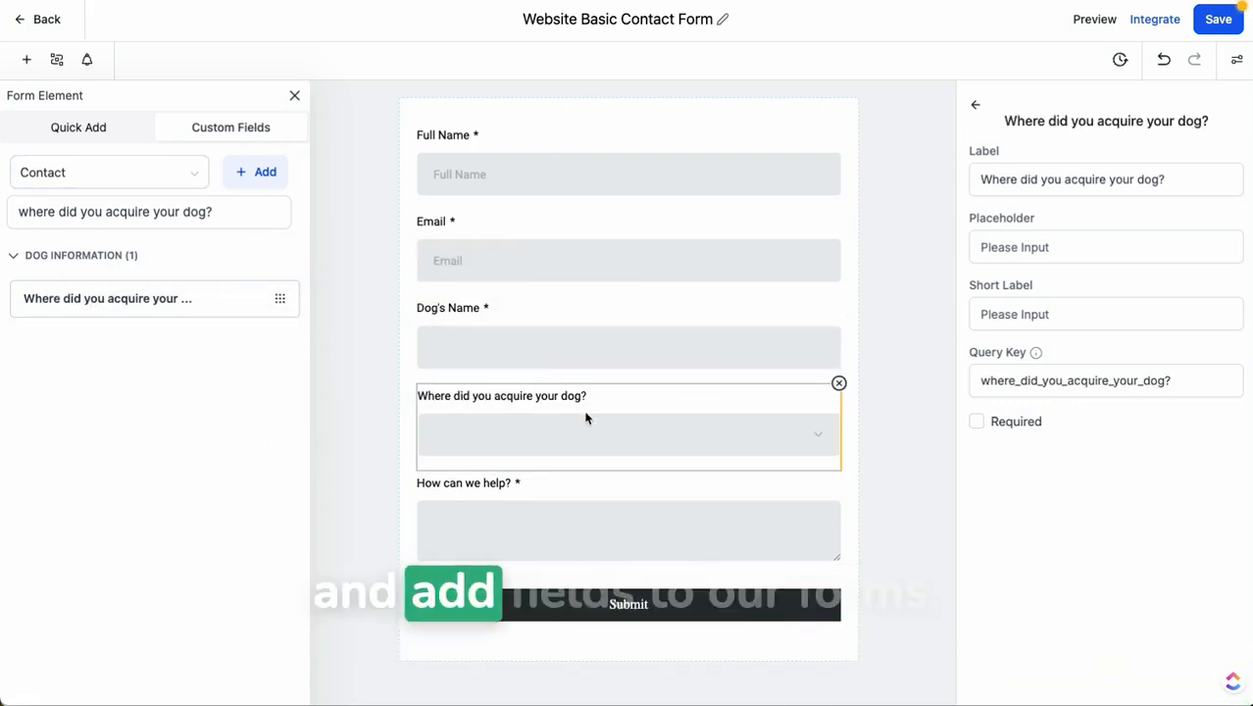
click(837, 382)
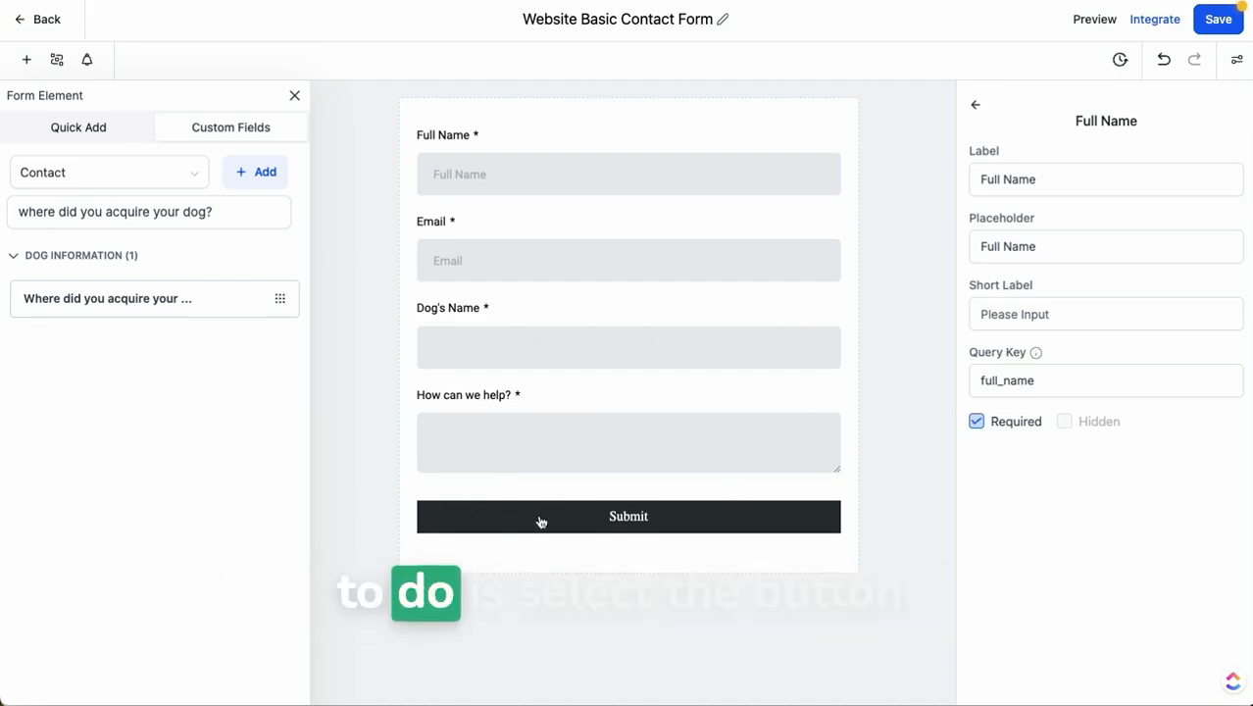
Open the Submit button's settings and check its text and background colour options
click(573, 528)
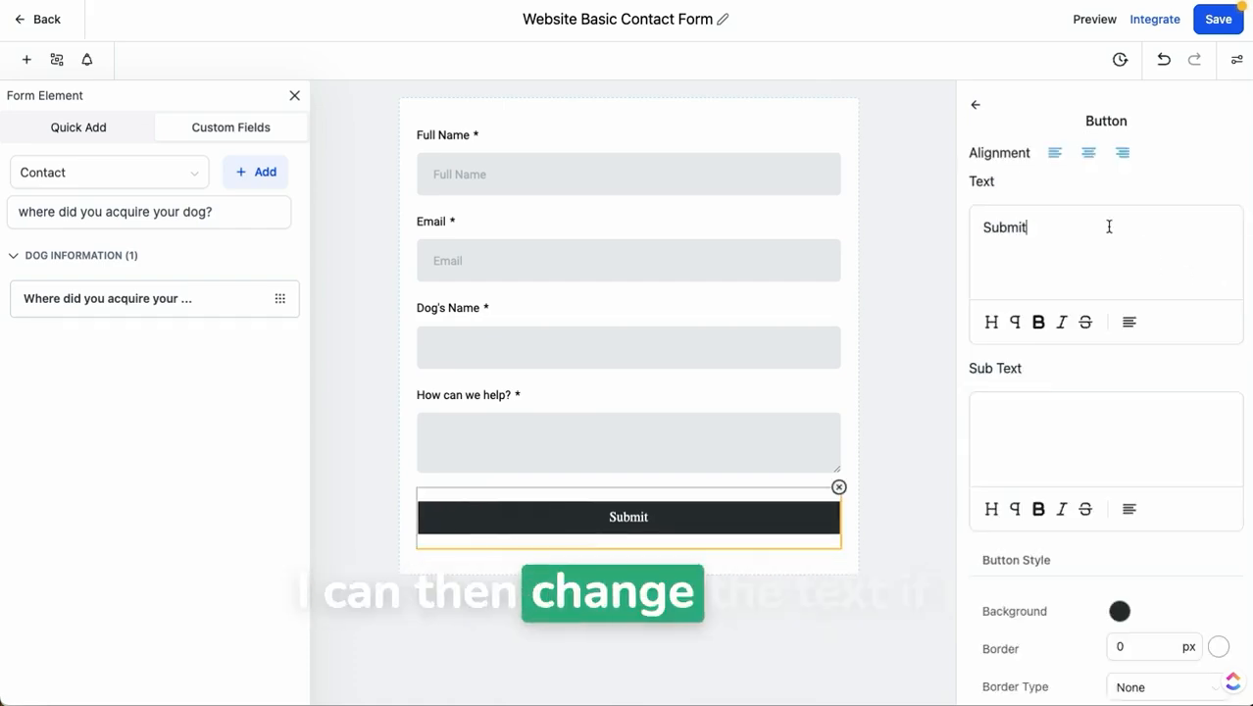
key(ctrl+a)
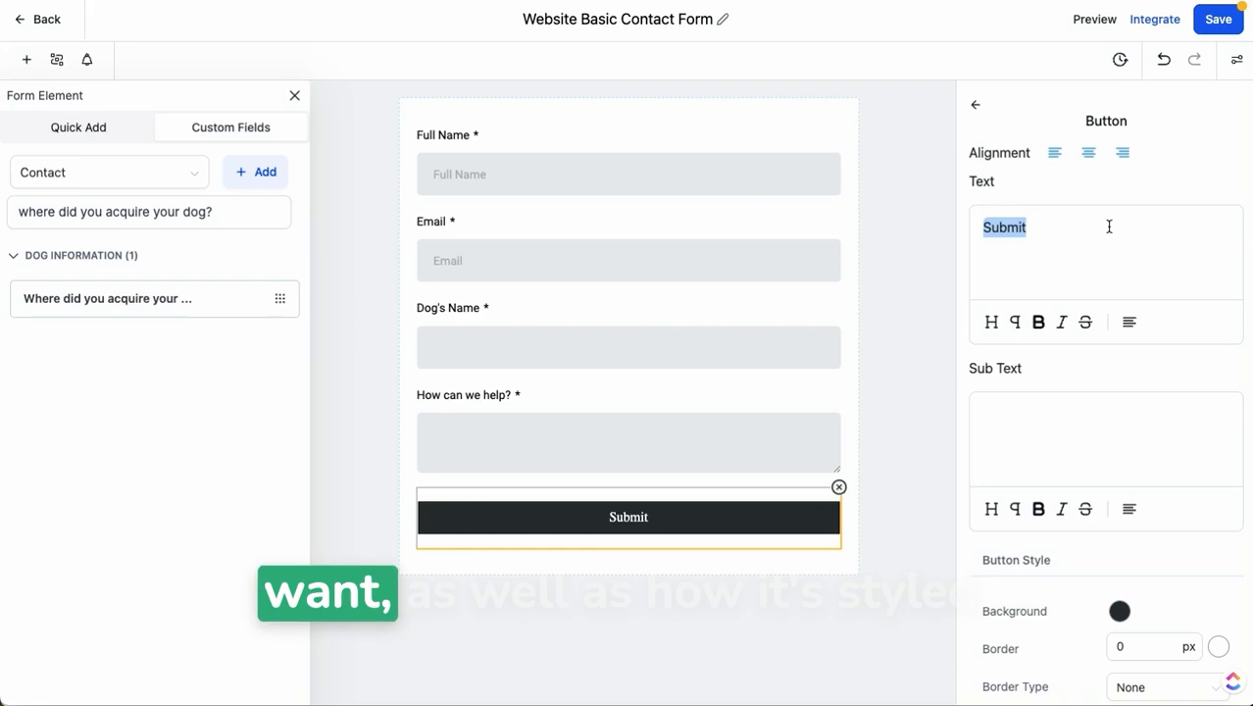
scroll(1123, 471, down, 5)
click(1119, 379)
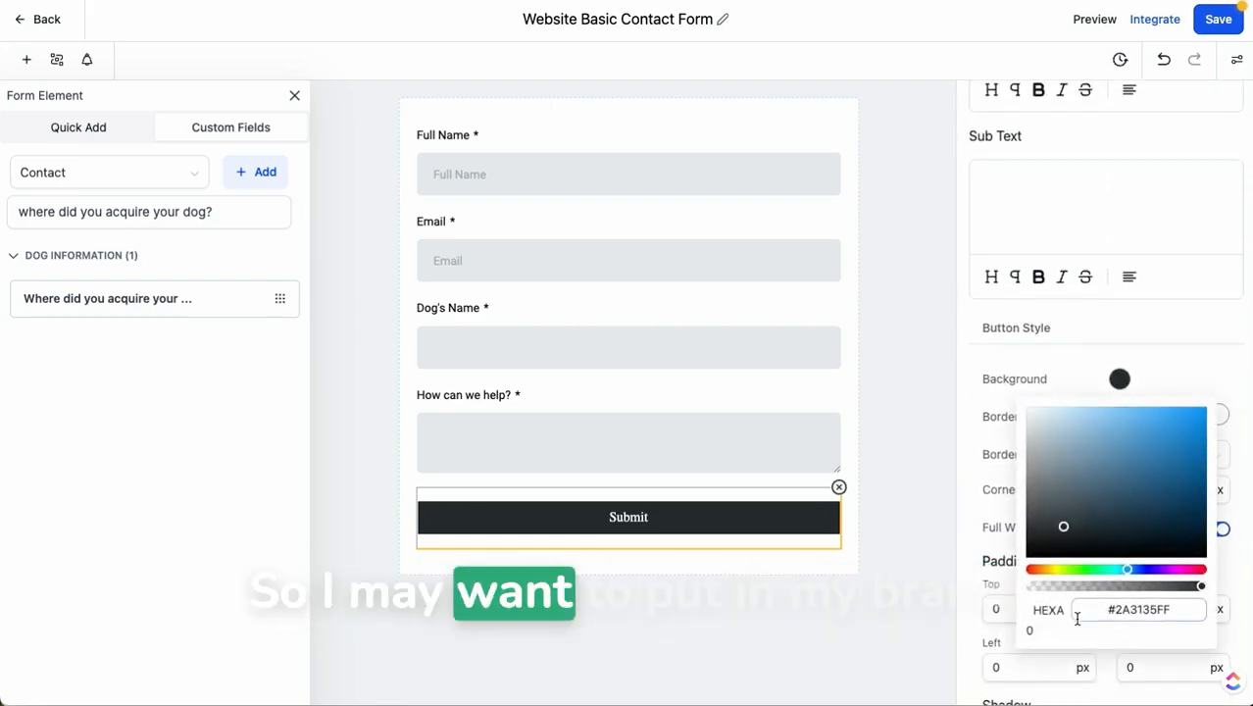
click(1184, 357)
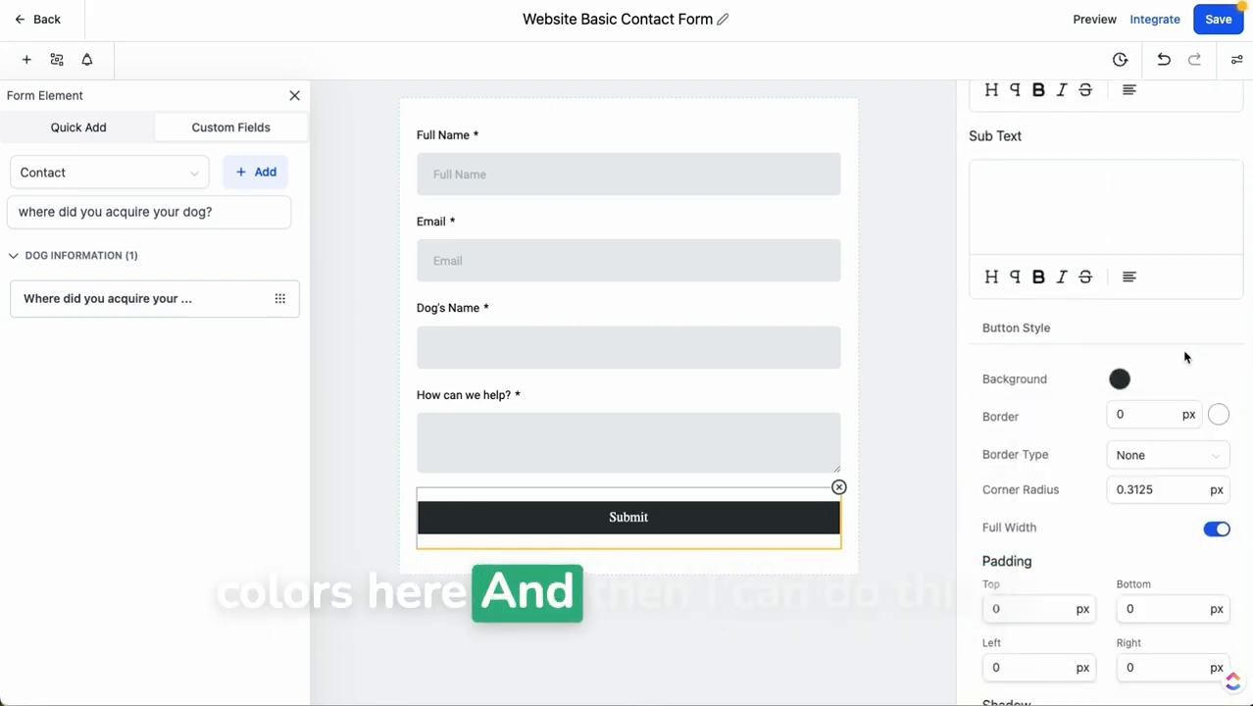
Set the Submit button's corner radius to 12 px and its top and bottom padding to 20 px
click(1173, 492)
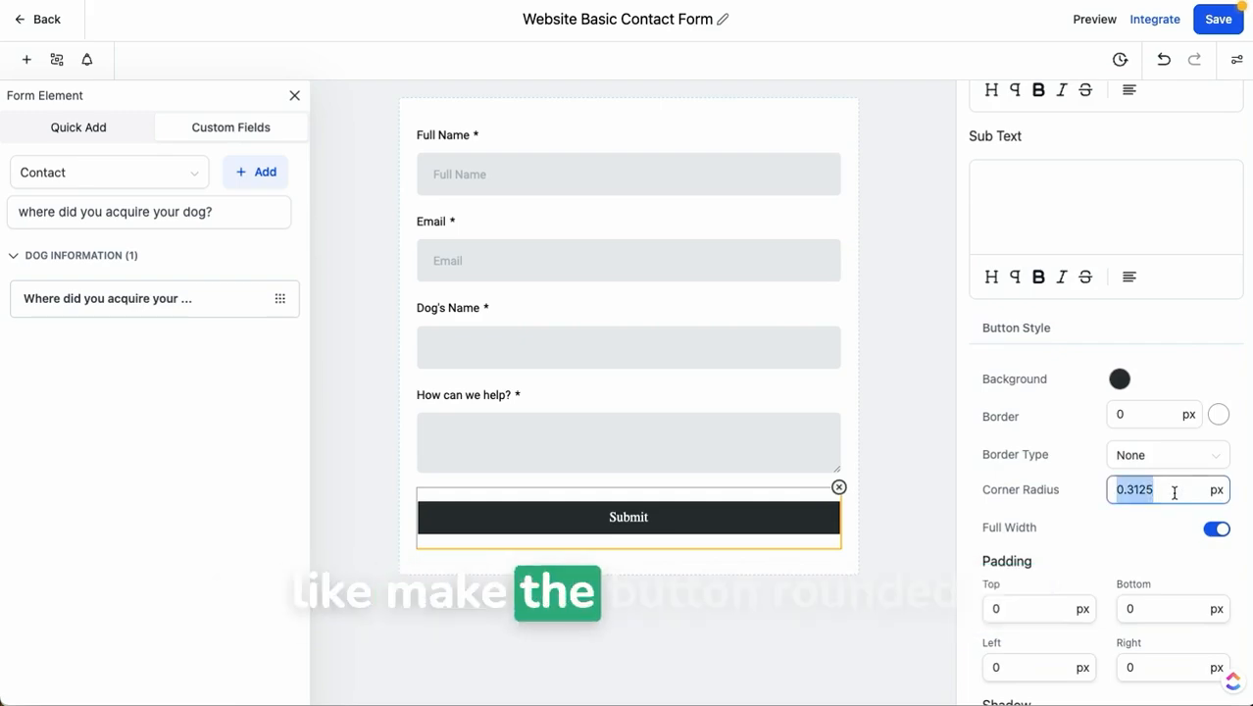
text(12)
scroll(1028, 526, down, 1)
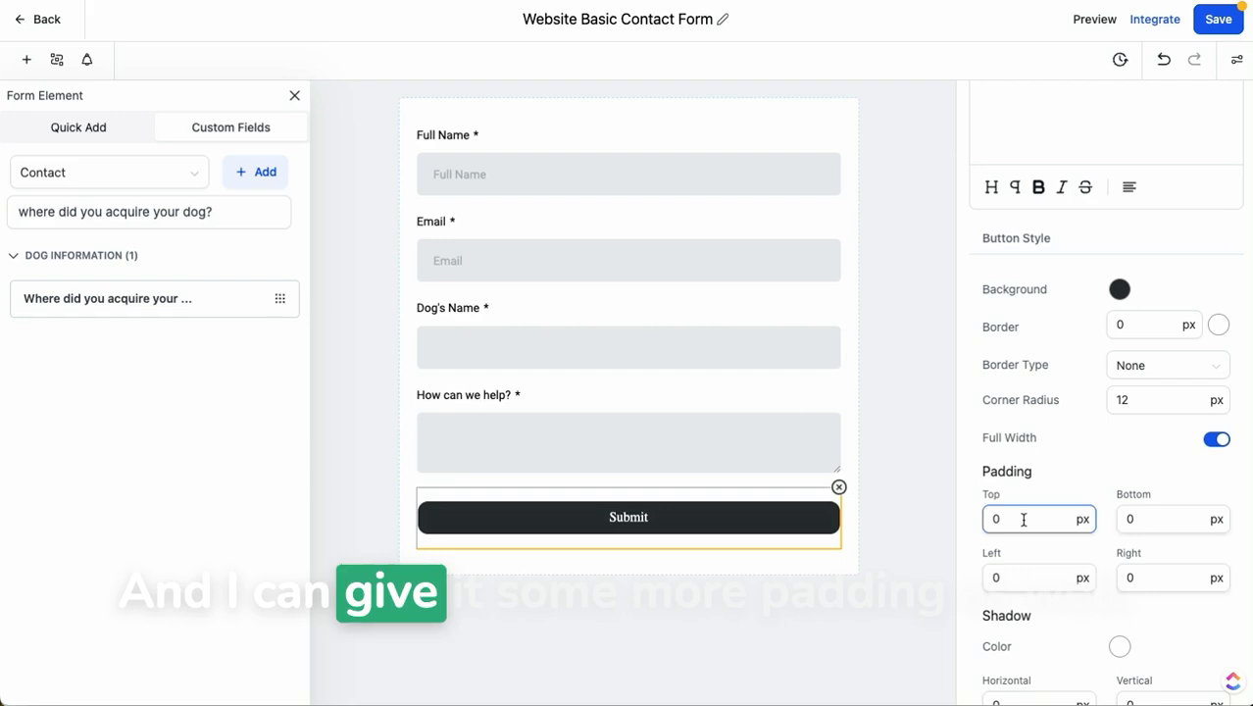
text(20)
key(Tab)
text(20)
Review the Submit button's shadow, text and sub text style settings and leave the button settings
scroll(997, 447, down, 2)
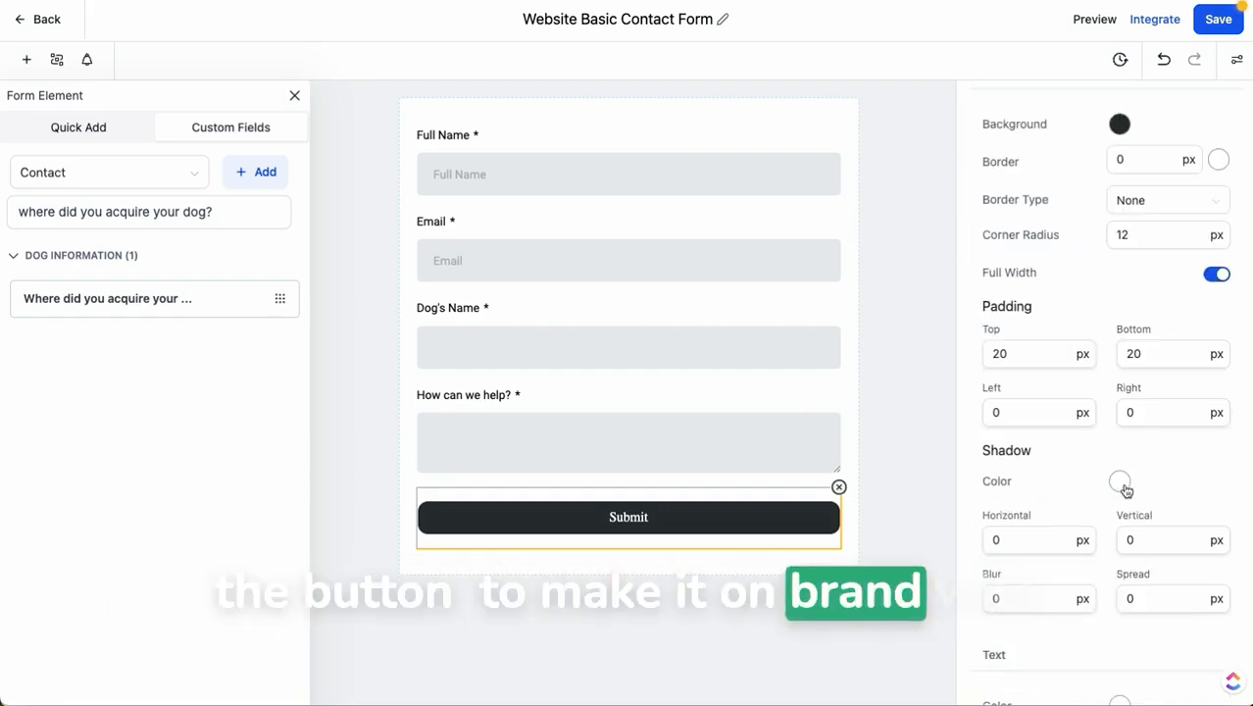
scroll(1125, 490, down, 3)
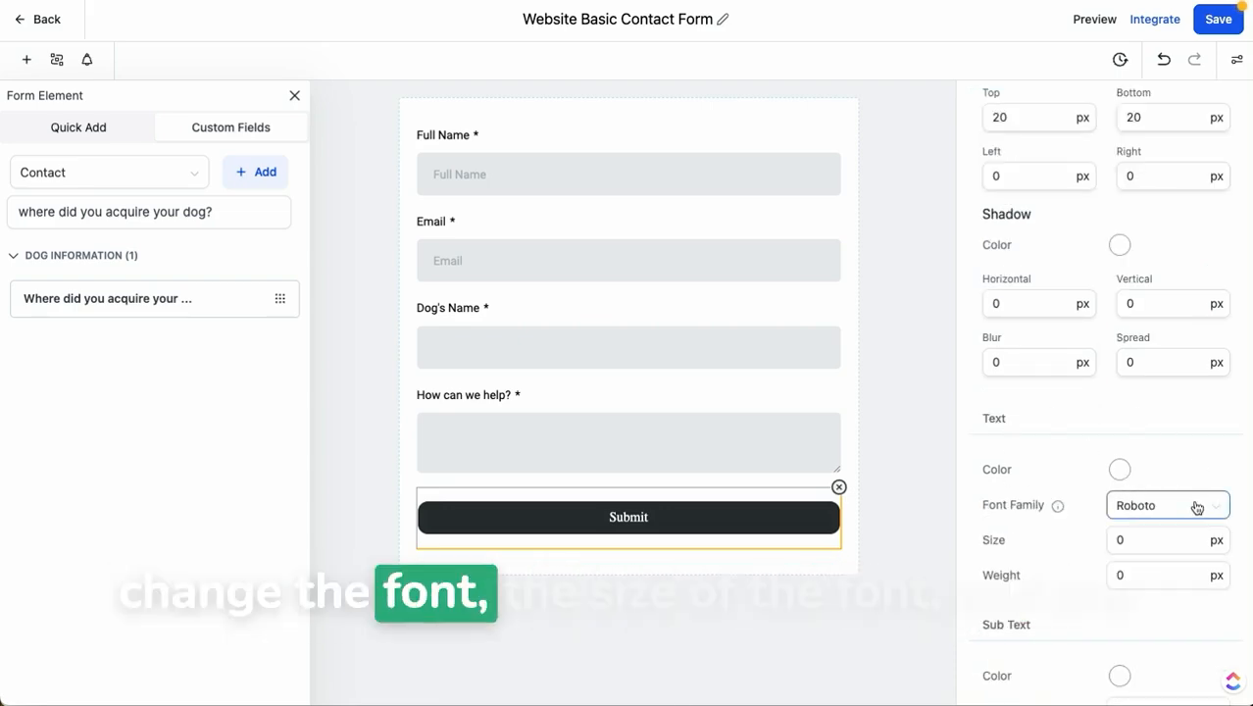
scroll(1153, 537, down, 1)
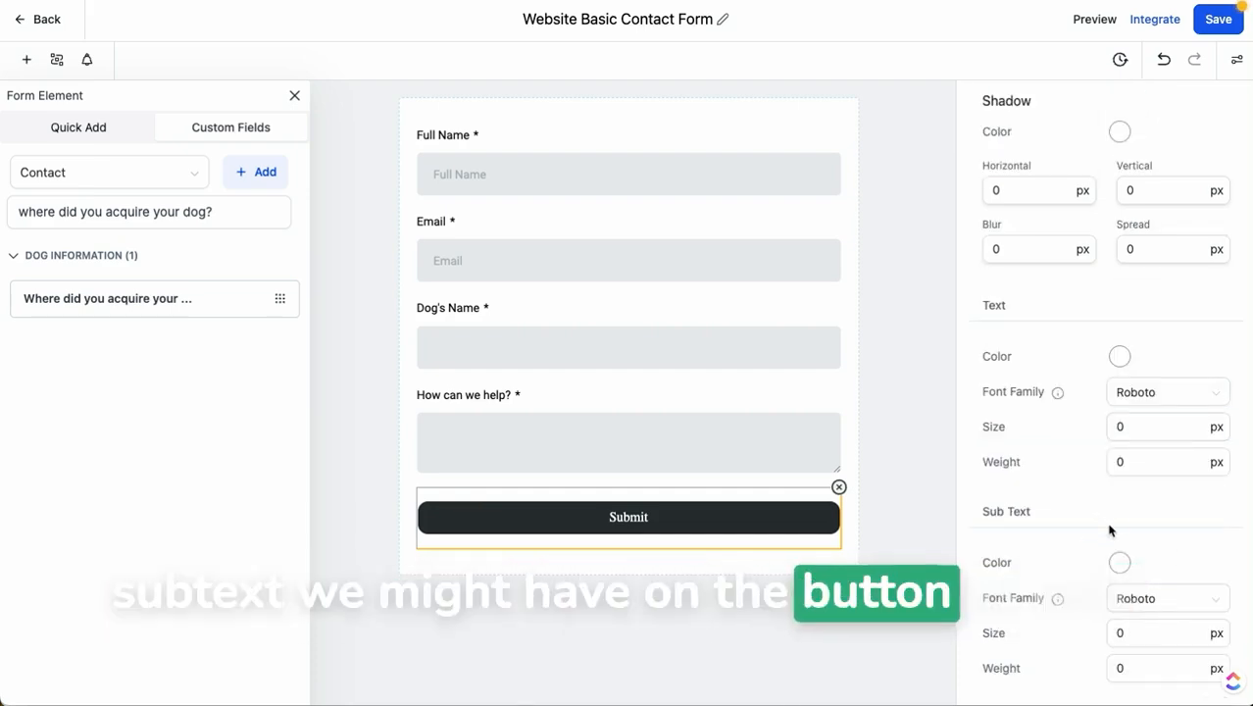
scroll(1214, 540, up, 10)
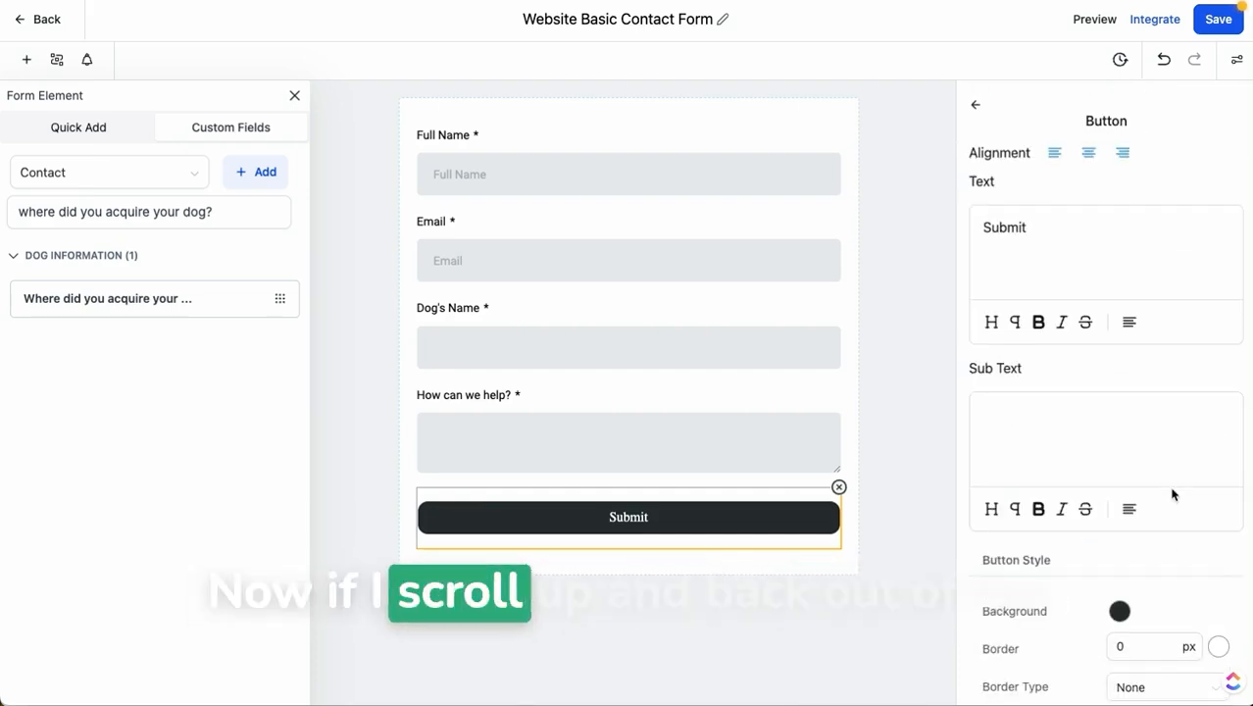
click(982, 106)
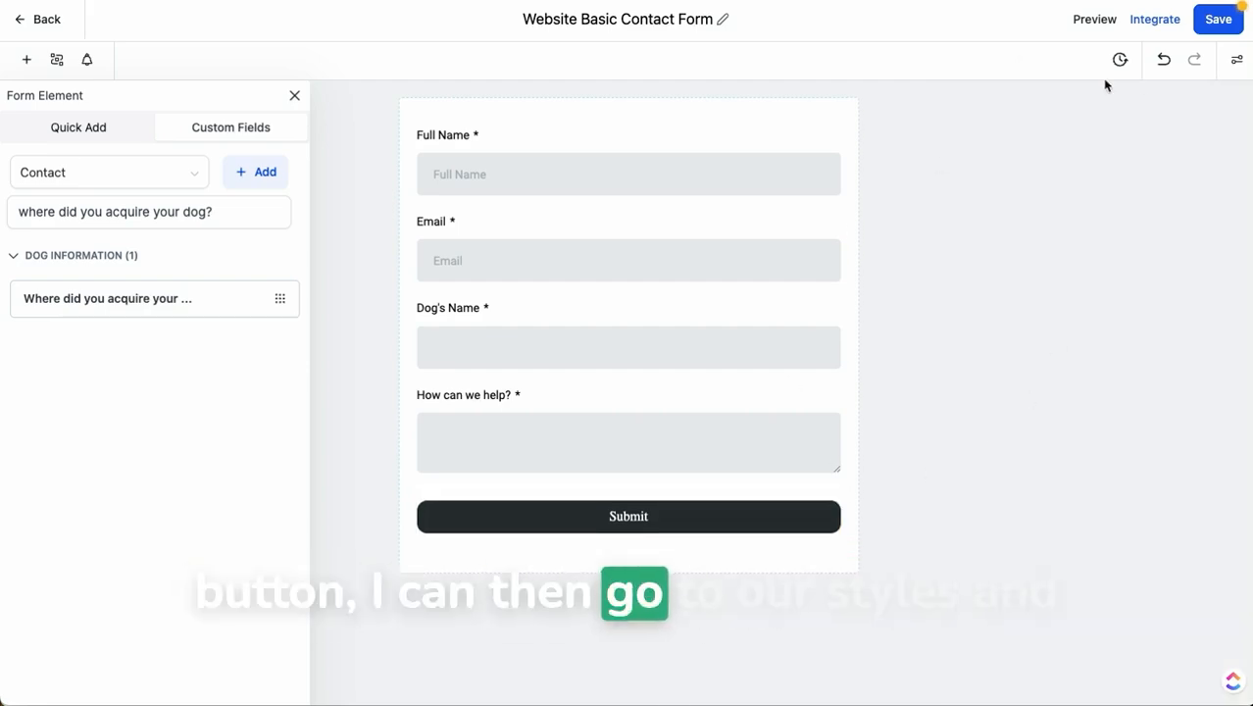
Open the form's styles and options and browse the available themes
click(1237, 64)
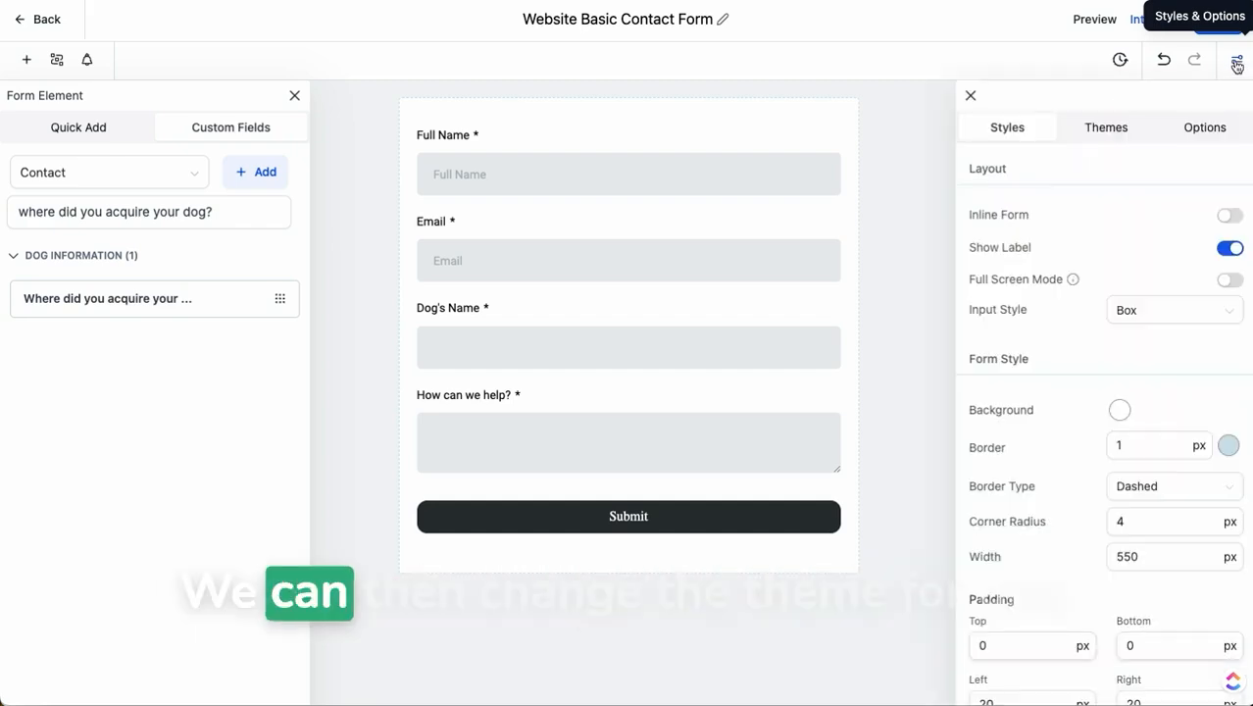
click(1110, 129)
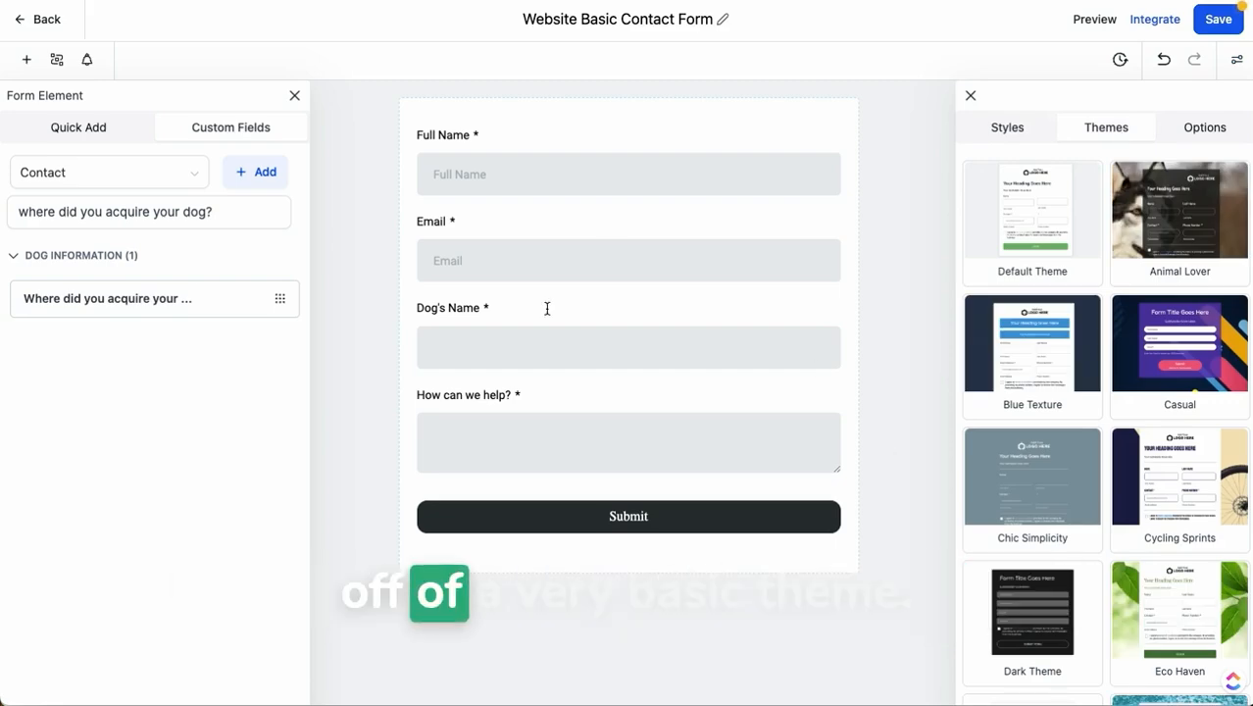
scroll(1200, 468, down, 5)
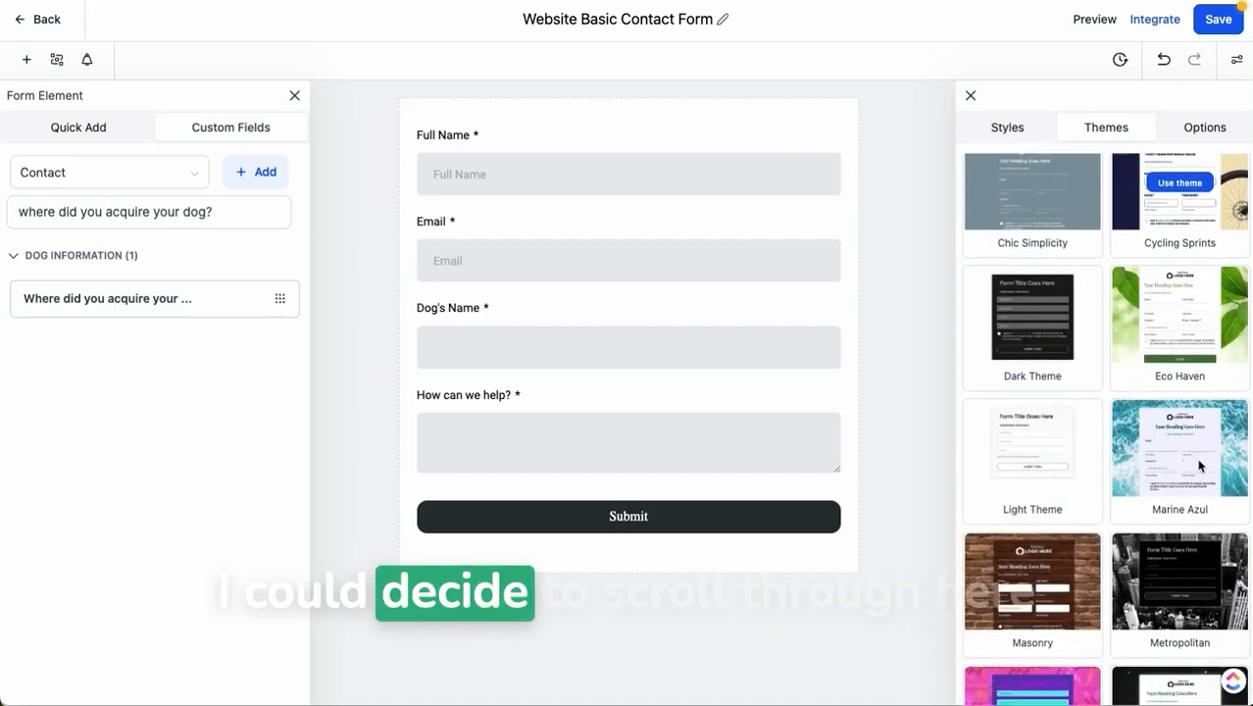
scroll(1200, 468, down, 3)
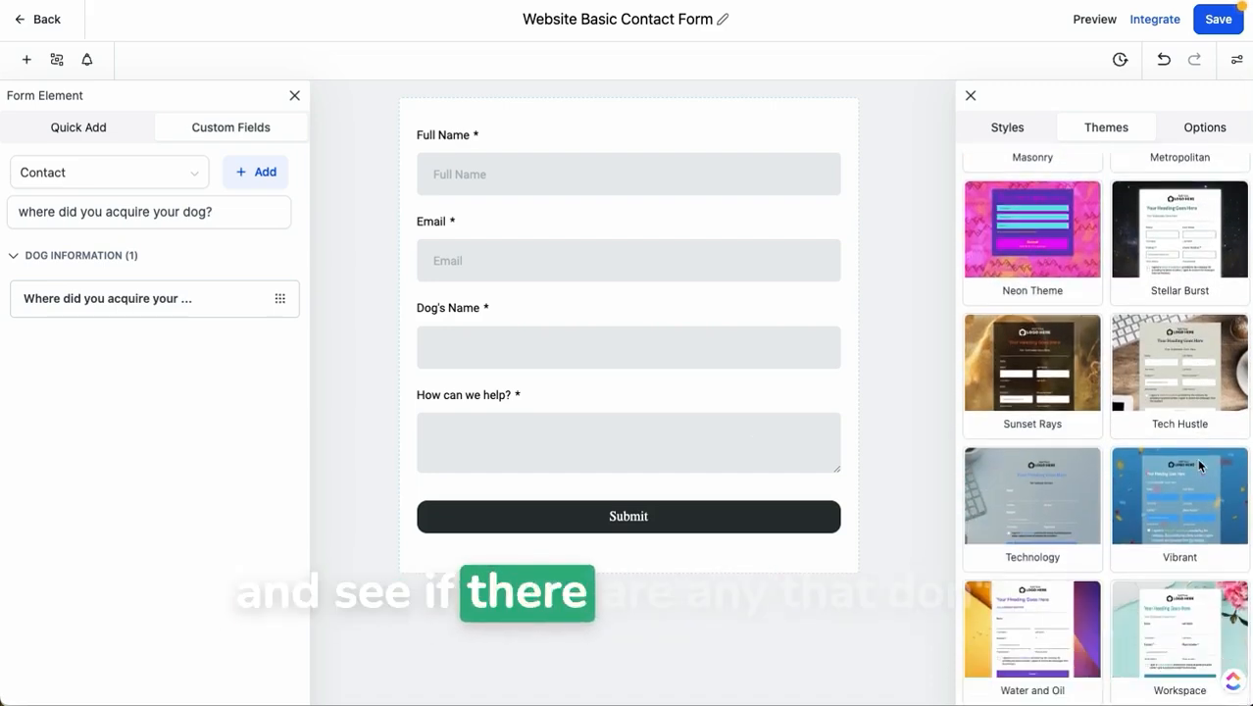
scroll(1200, 468, up, 6)
scroll(1200, 469, down, 3)
scroll(1137, 509, up, 3)
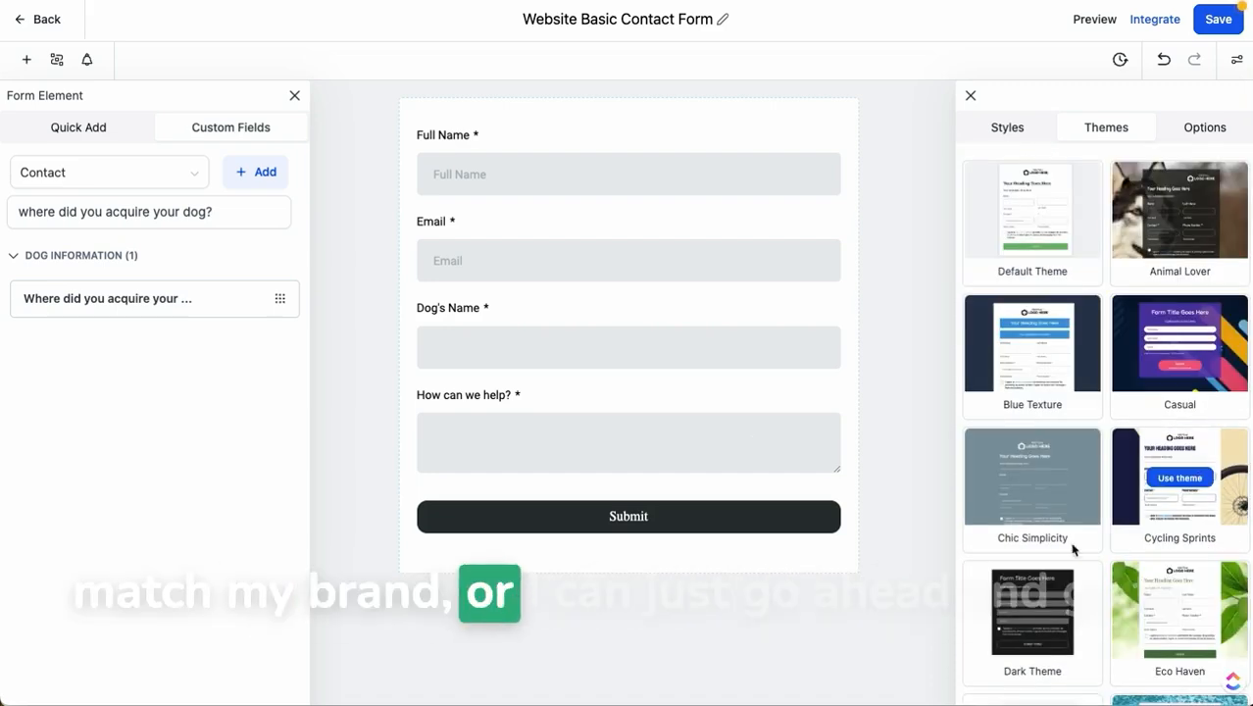
Turn on the inline form layout and set the input style to Line
click(1010, 126)
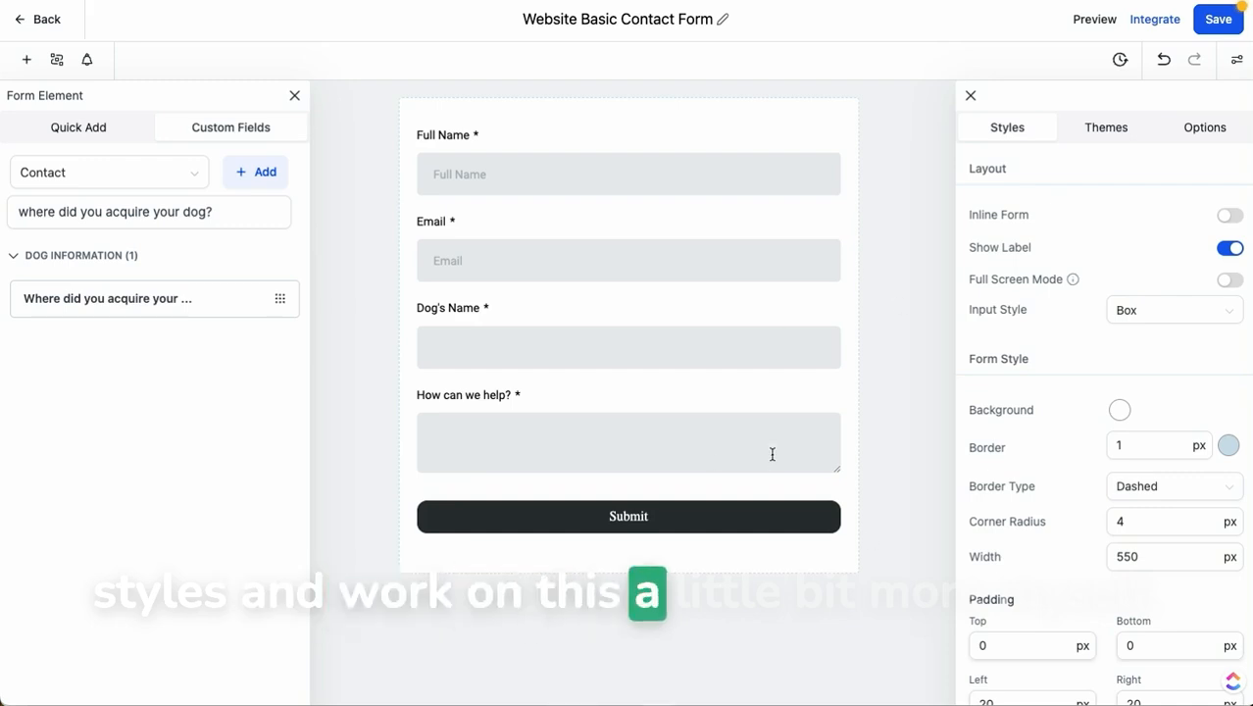
click(1230, 216)
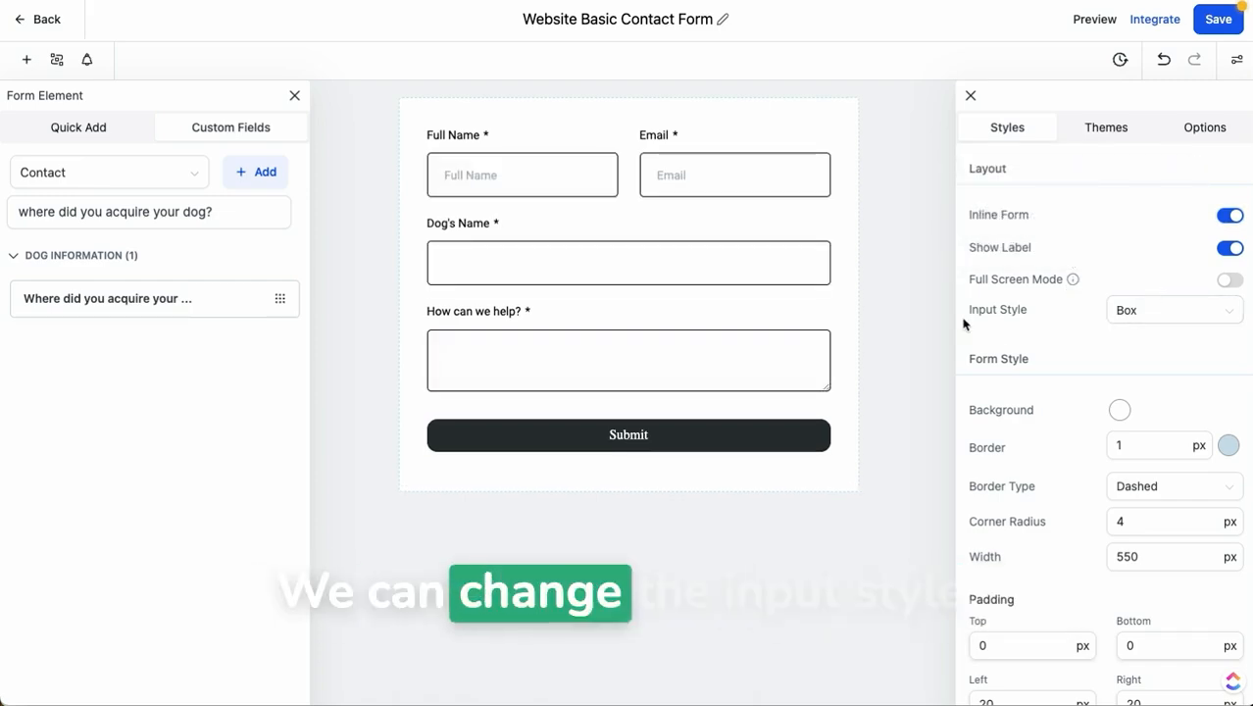
click(1198, 313)
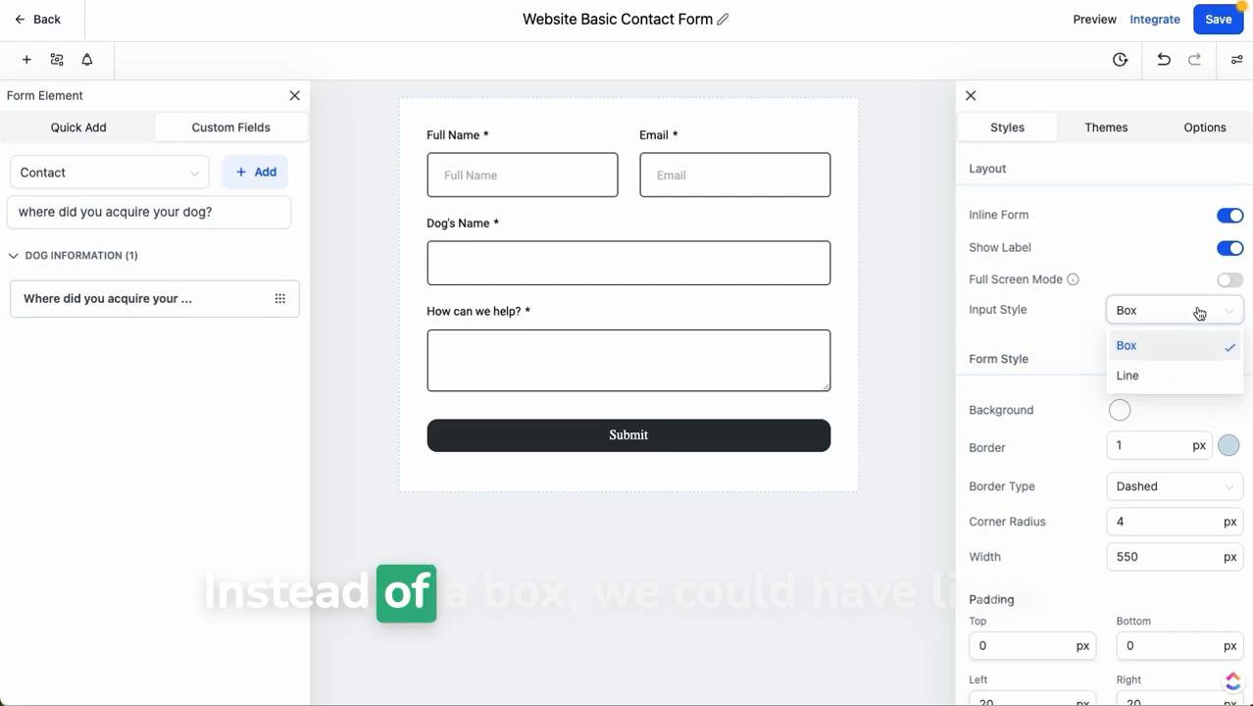
click(1127, 375)
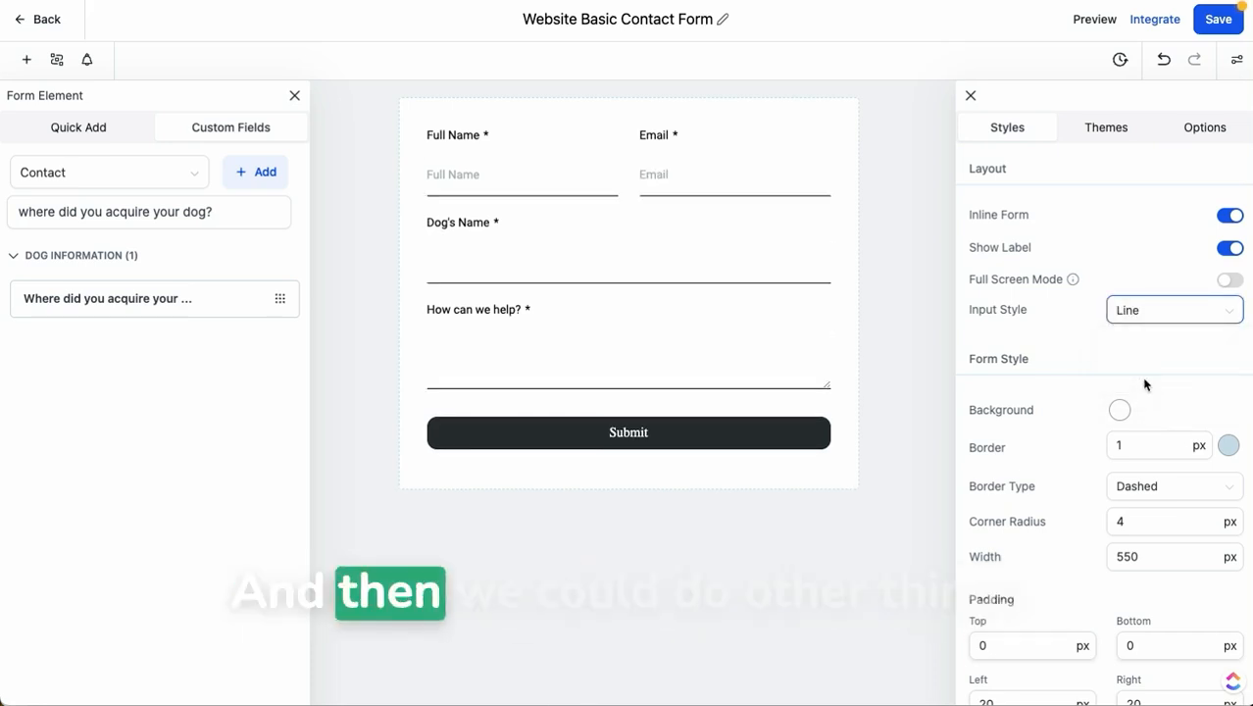
Set the form's border to 0 px and its corner radius to 12 px
scroll(1137, 382, down, 1)
click(1137, 397)
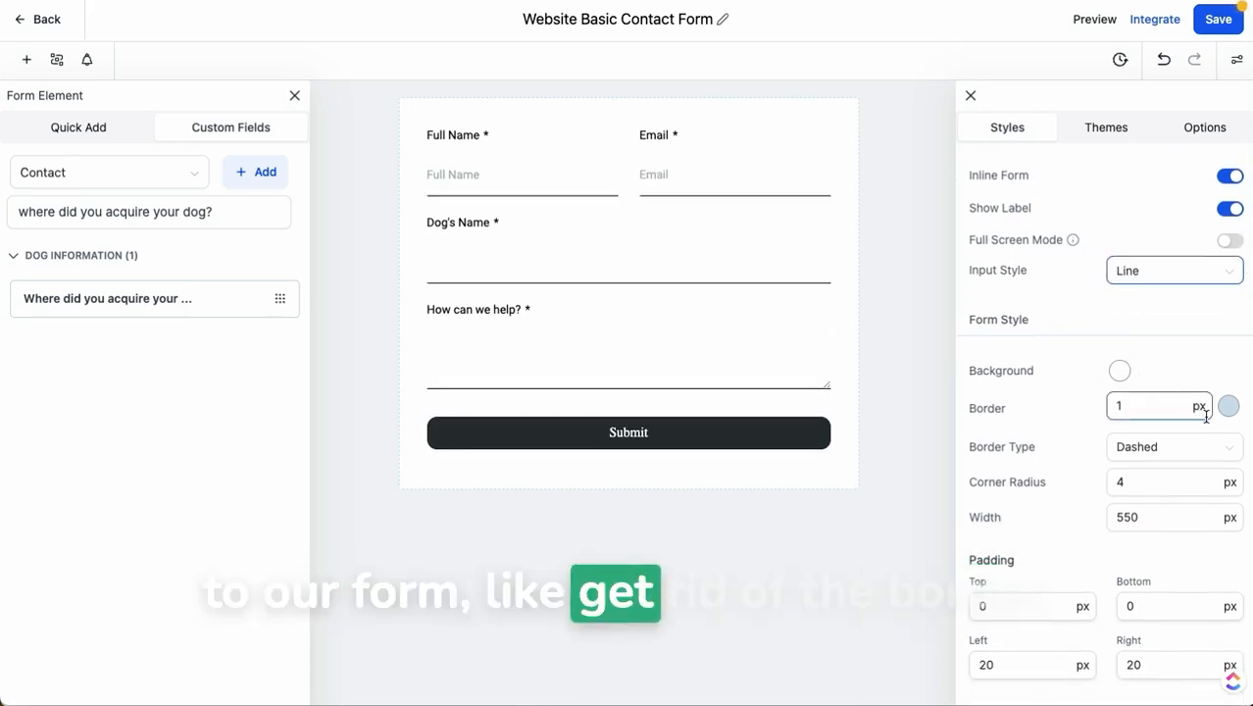
key(BackSpace)
text(0)
scroll(1157, 416, down, 1)
click(1138, 430)
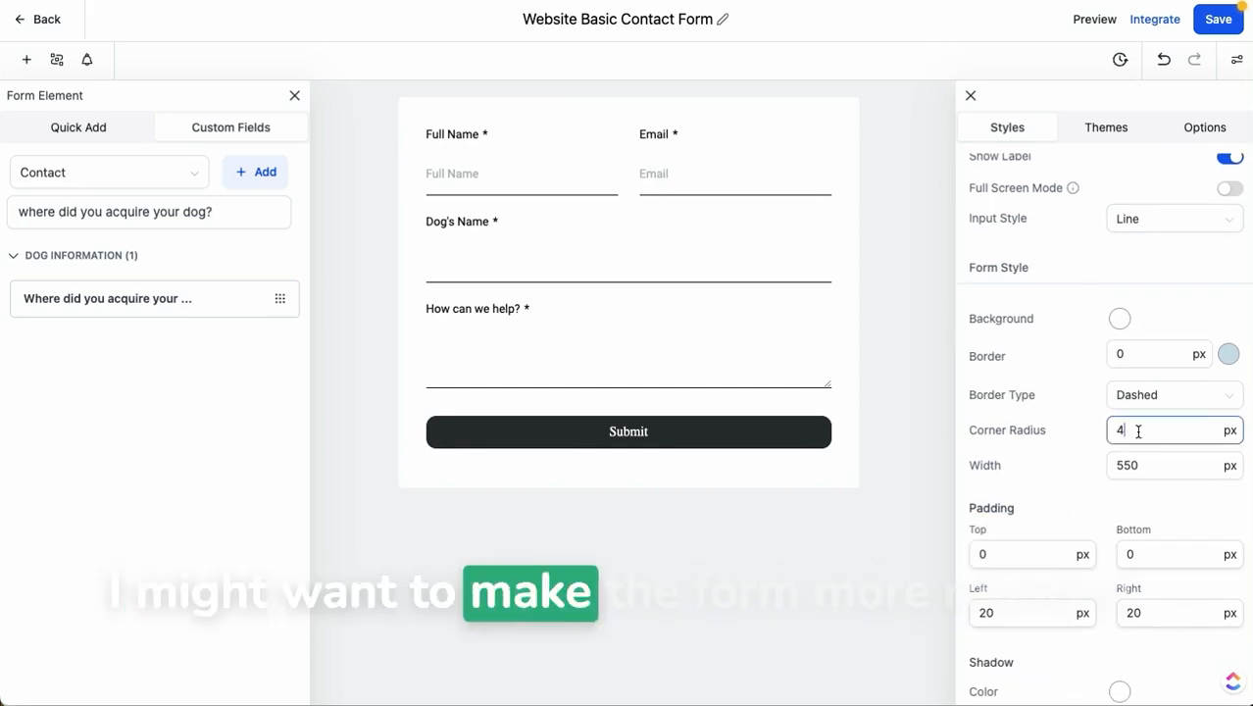
key(BackSpace)
text(12)
Check the colour options for the field font without changing them
scroll(1156, 495, down, 5)
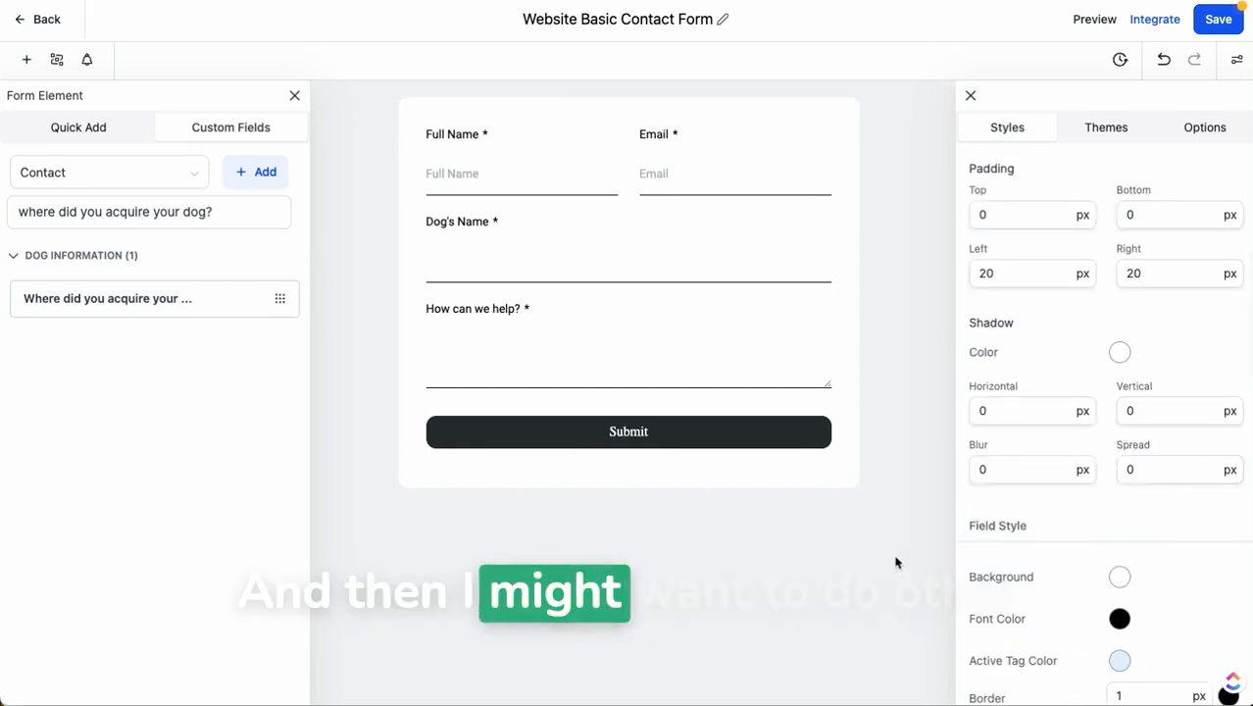
click(1121, 622)
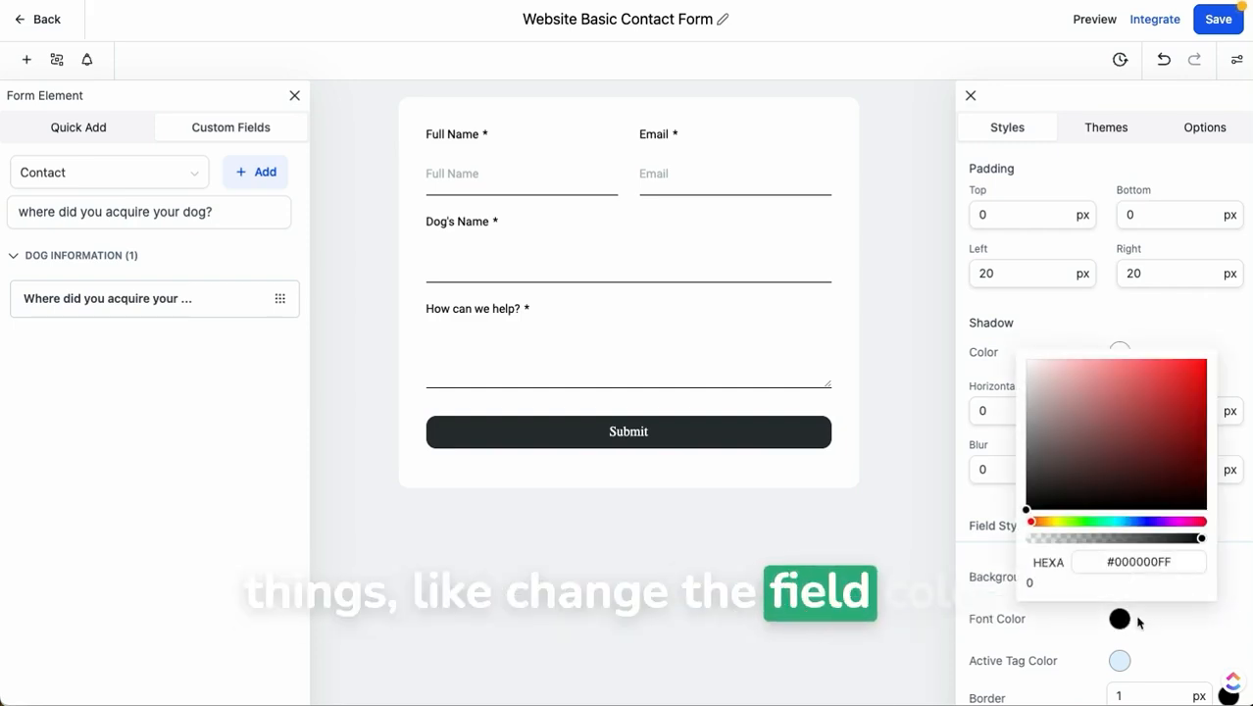
click(1193, 628)
scroll(1181, 194, down, 10)
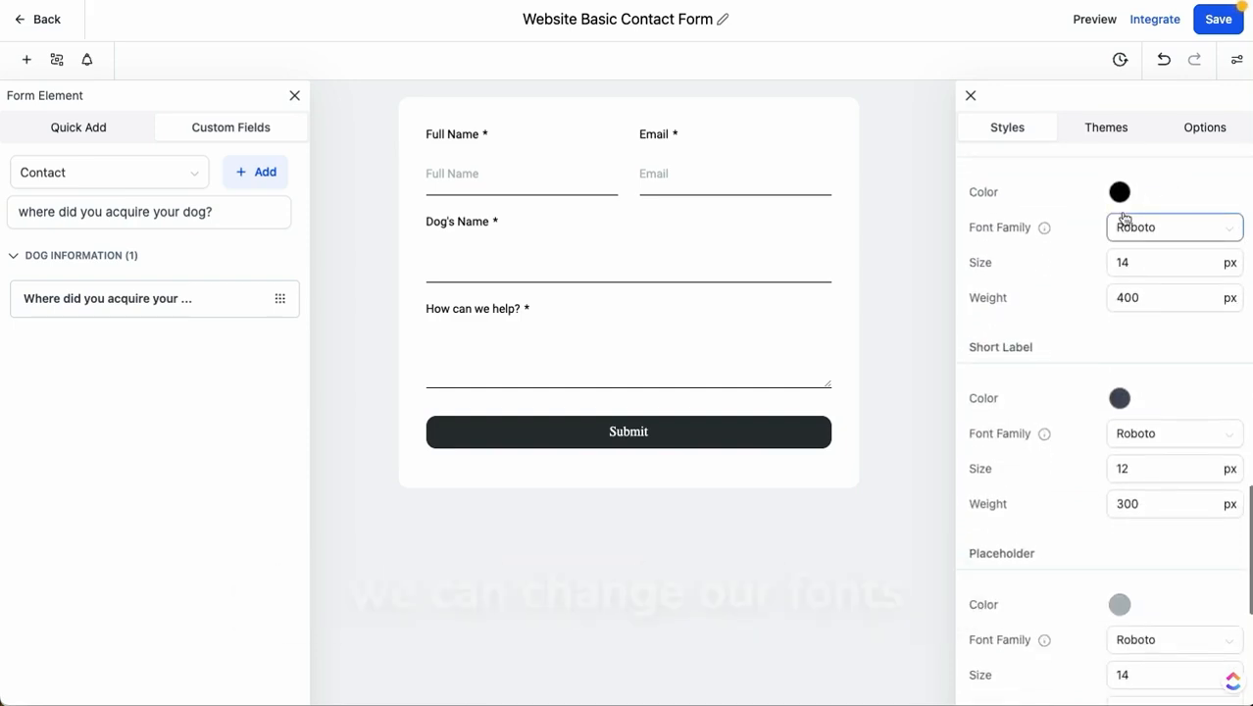
Change the font family of the field labels and save the form
click(1167, 235)
scroll(1028, 226, down, 4)
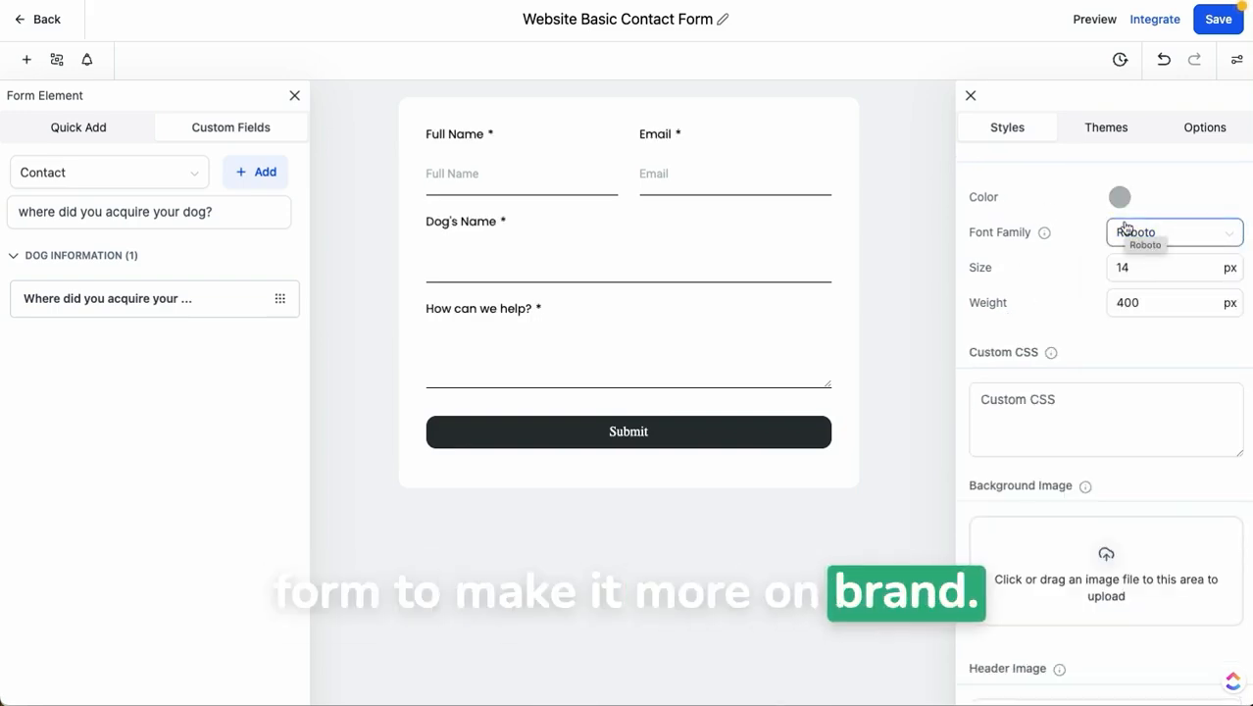
scroll(1017, 312, up, 3)
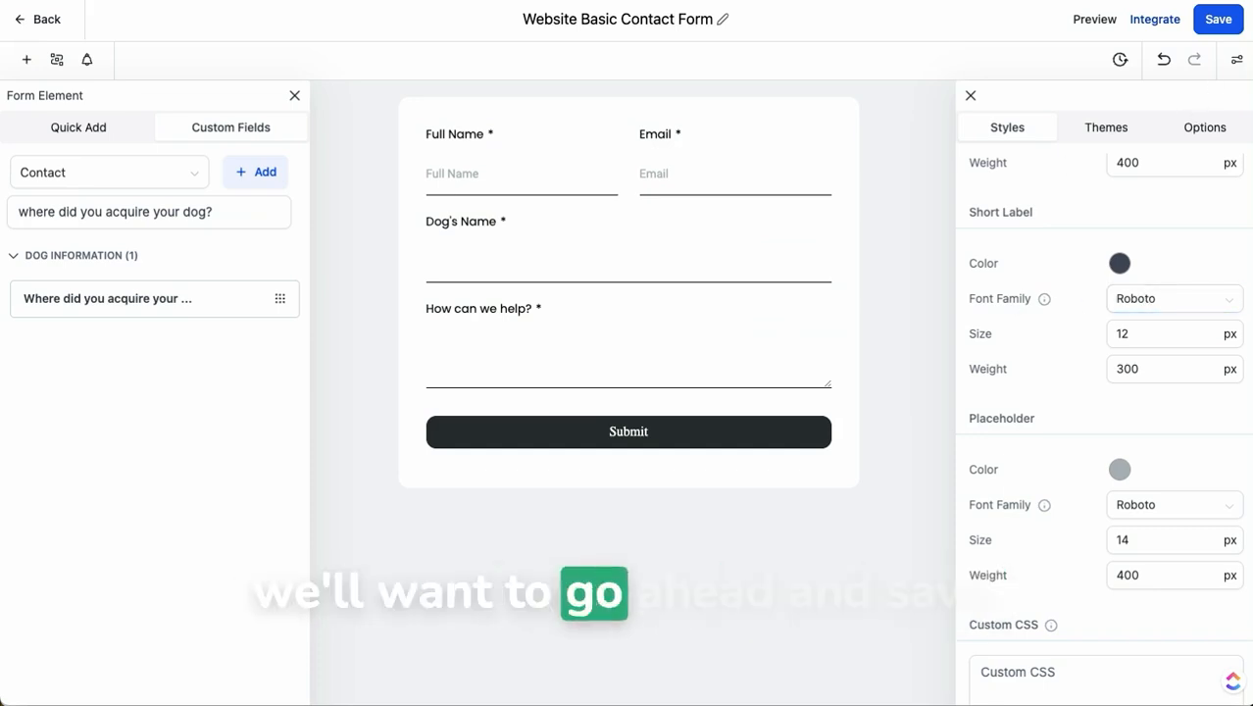
click(1219, 20)
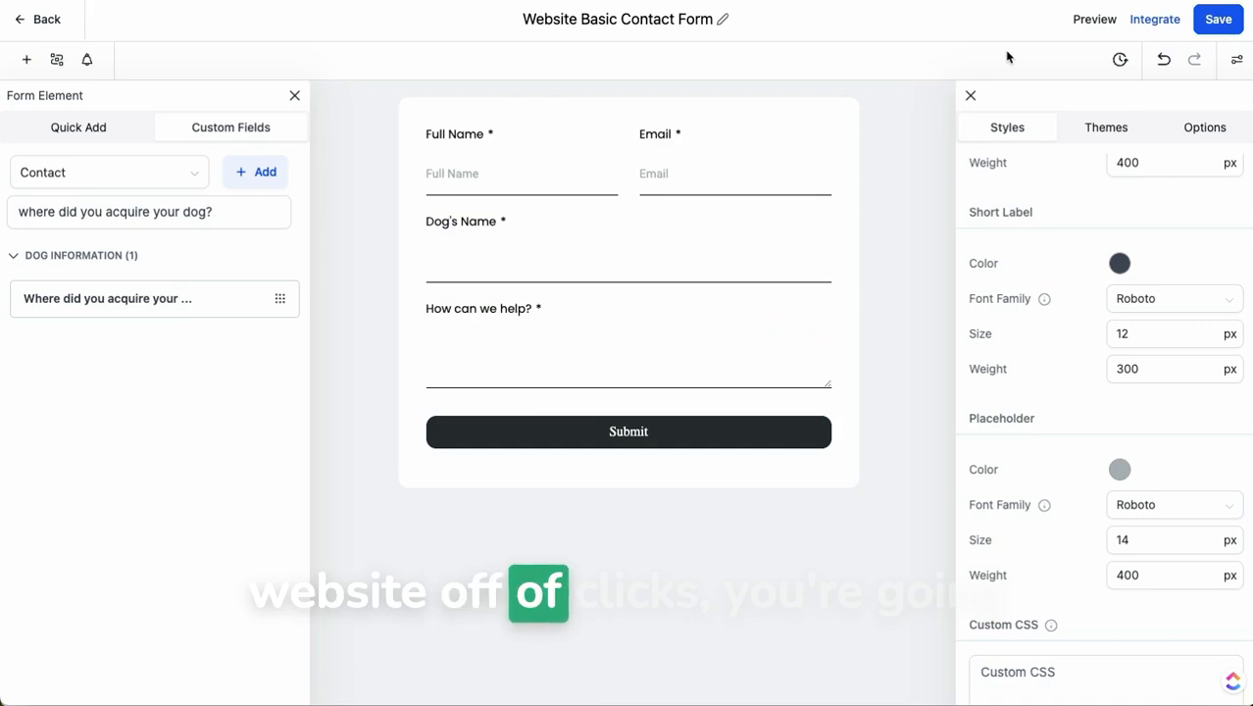
Copy the form's embed code with the Inline layout and leave the integration settings
click(1157, 22)
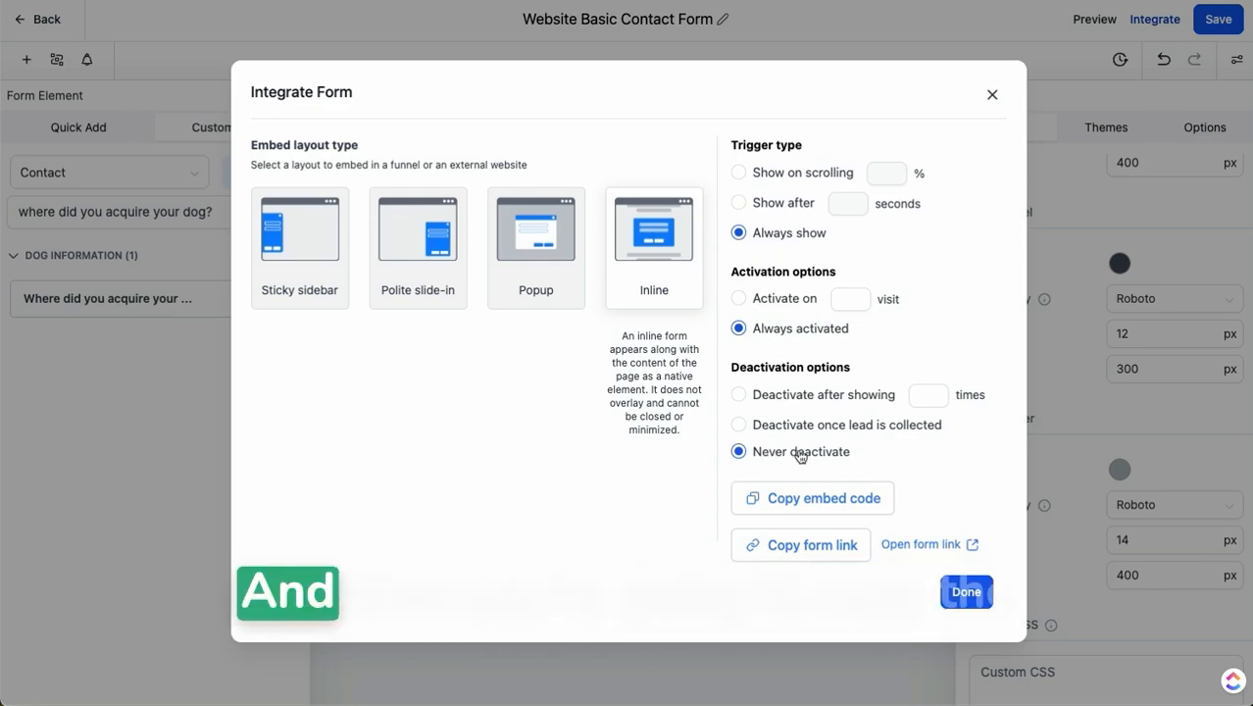
click(817, 500)
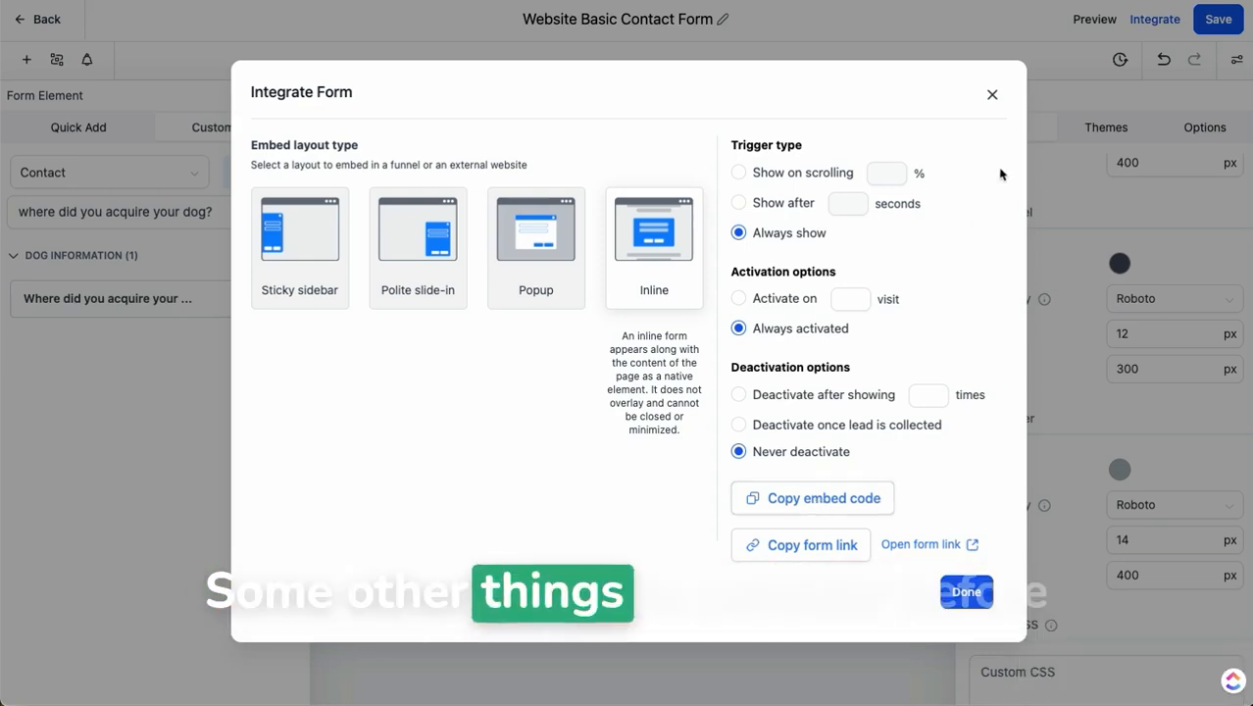
click(992, 94)
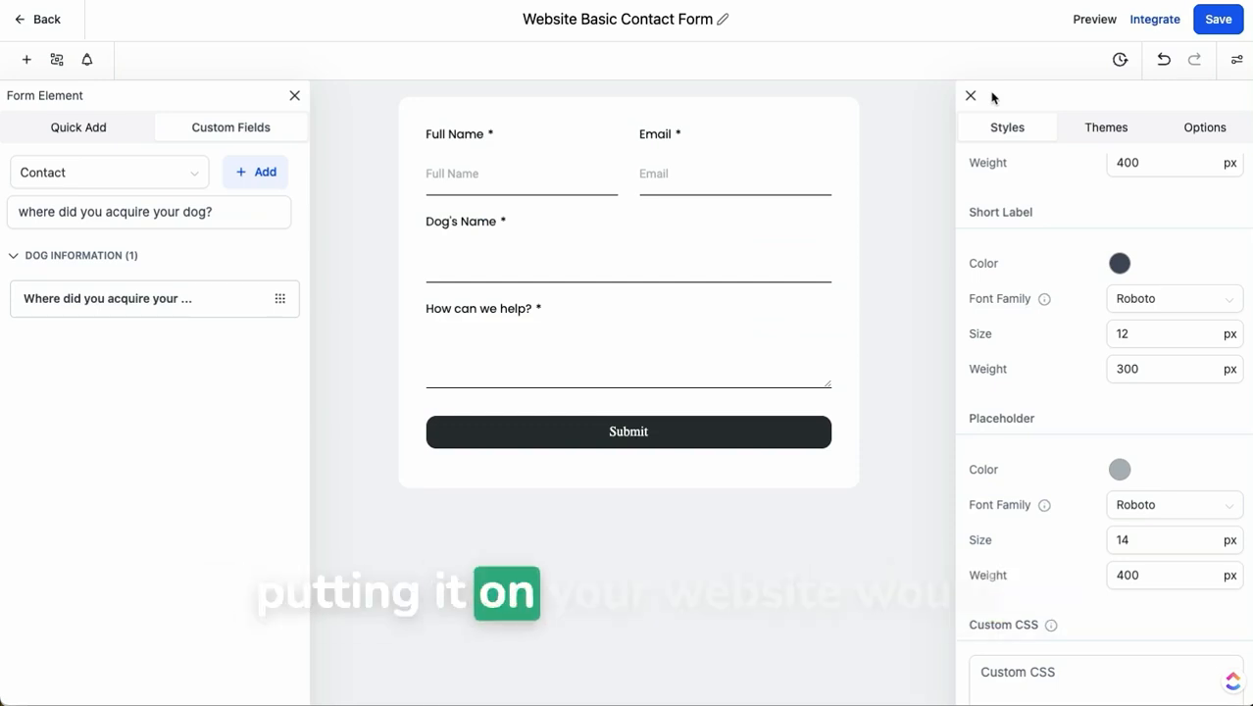
Open the form's general options and review the form name and on-submit settings
click(1237, 61)
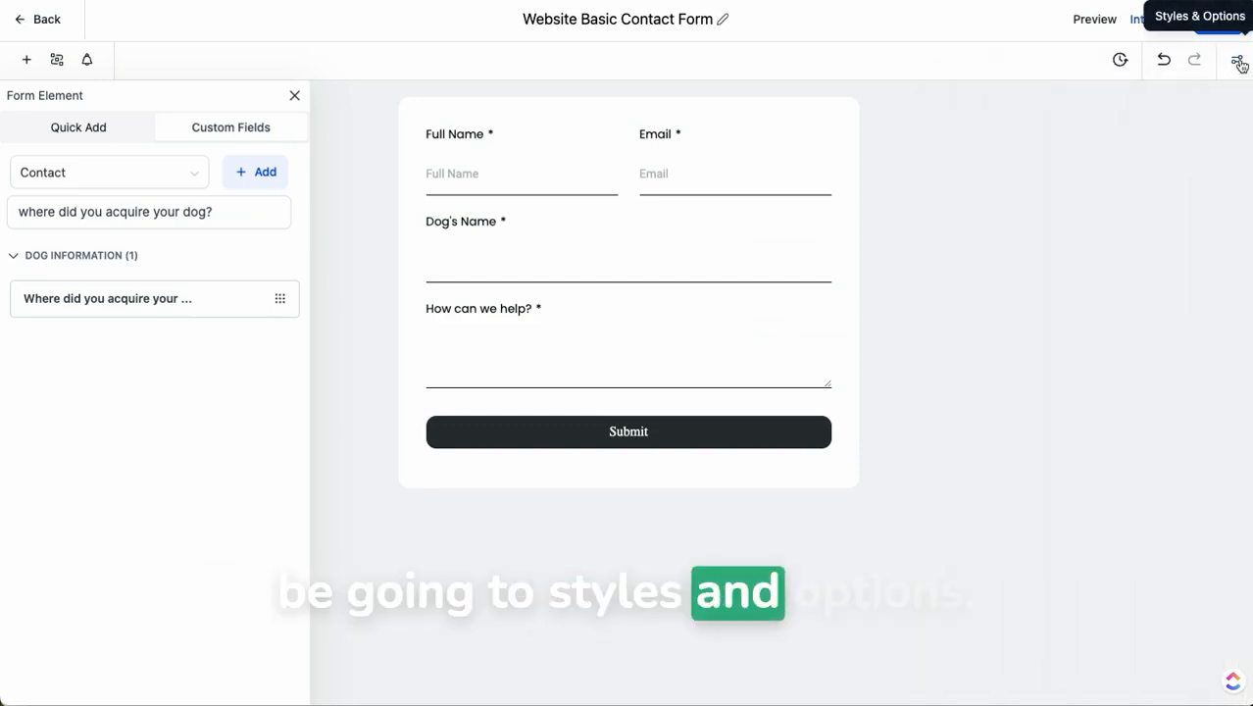
click(1237, 61)
click(1207, 133)
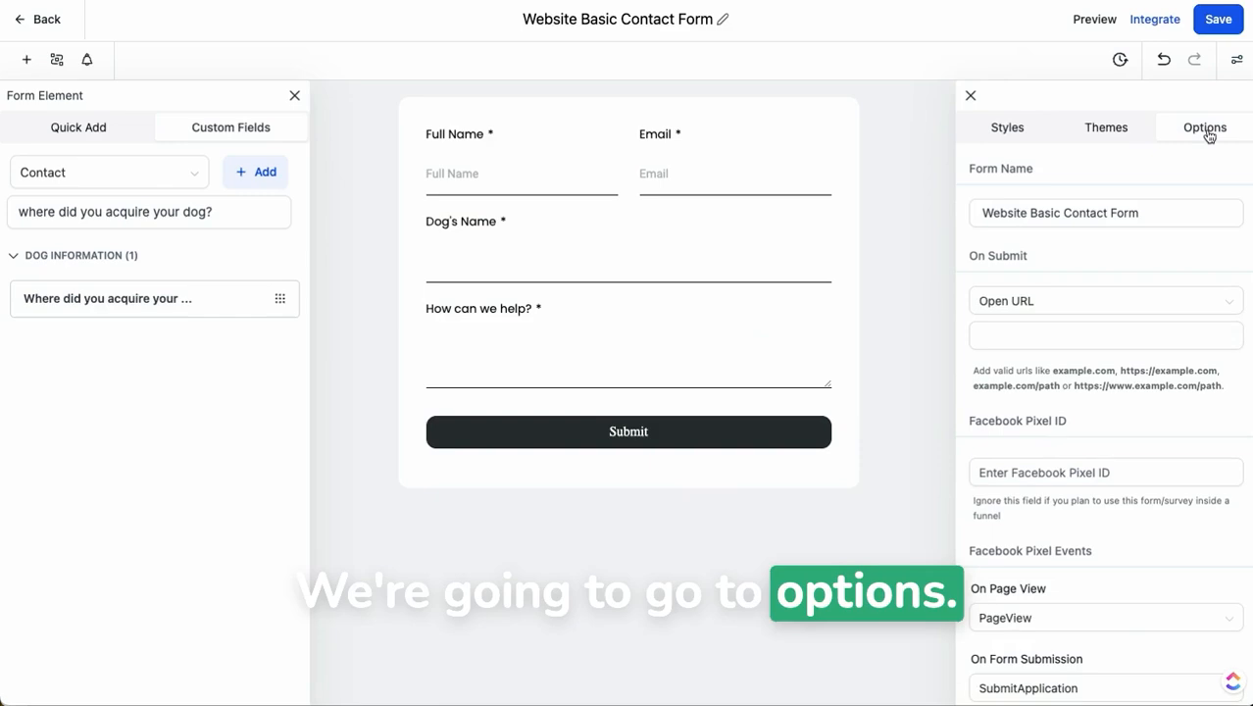
click(1135, 213)
key(ctrl+a)
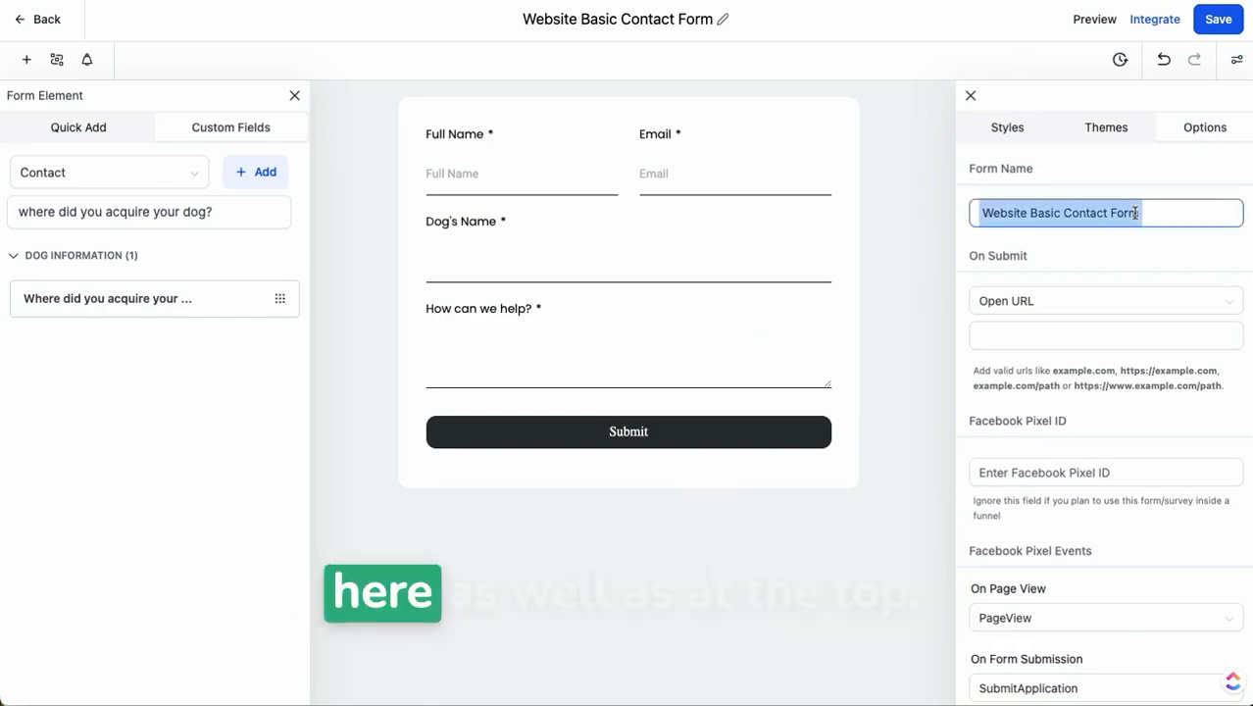
triple_click(661, 19)
click(1025, 266)
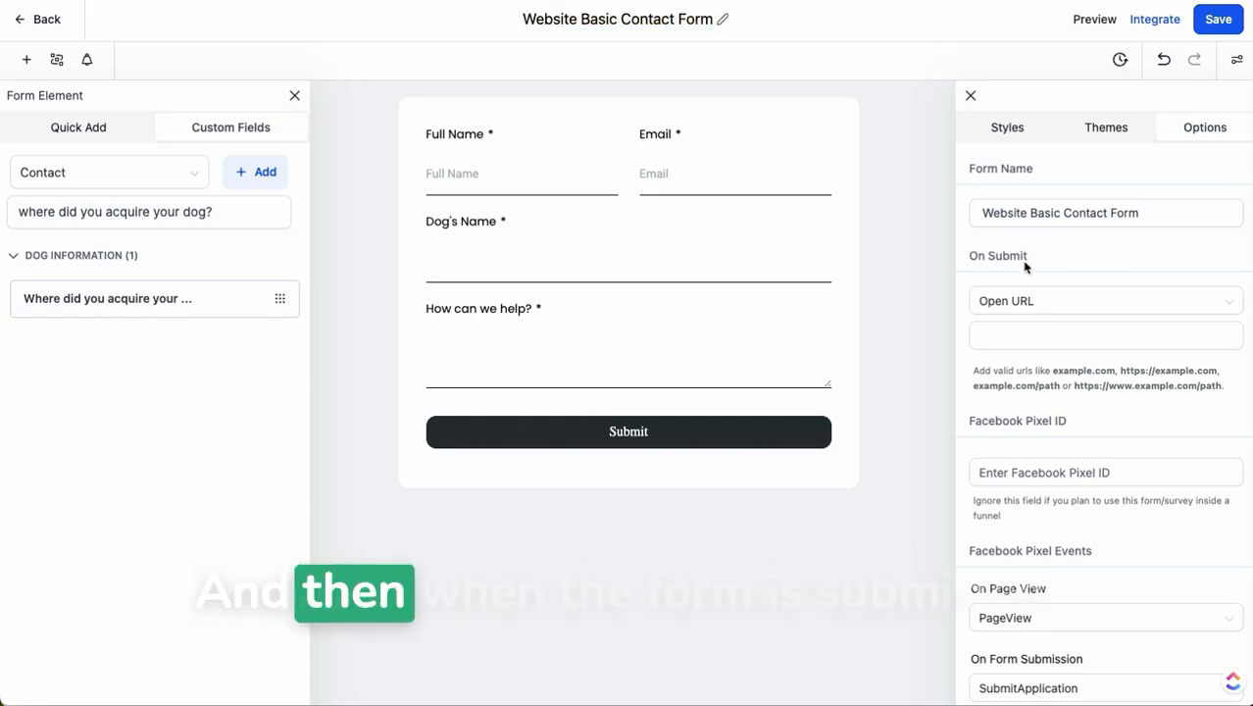
drag(1034, 263, 952, 257)
click(1058, 267)
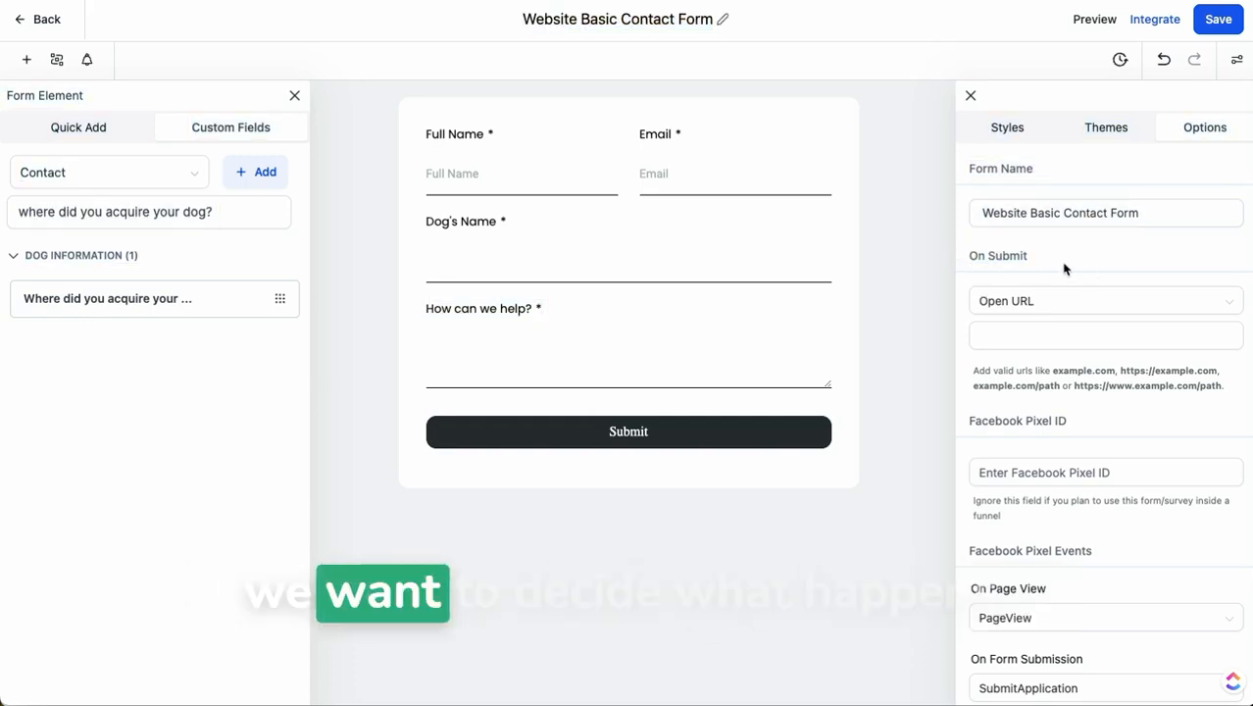
Set the on-submit action to a centred Message reading "Thanks so much for reaching out, we'll be in touch soon!"
click(1059, 301)
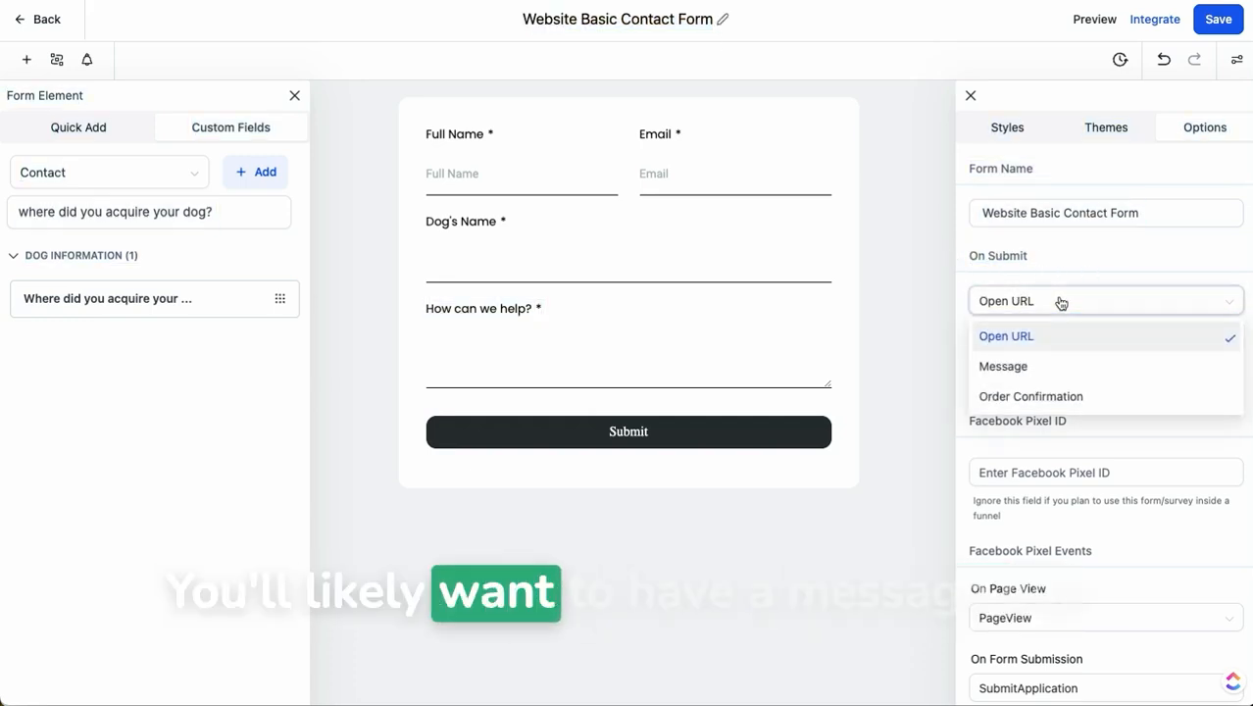
click(1037, 366)
drag(1035, 367, 934, 342)
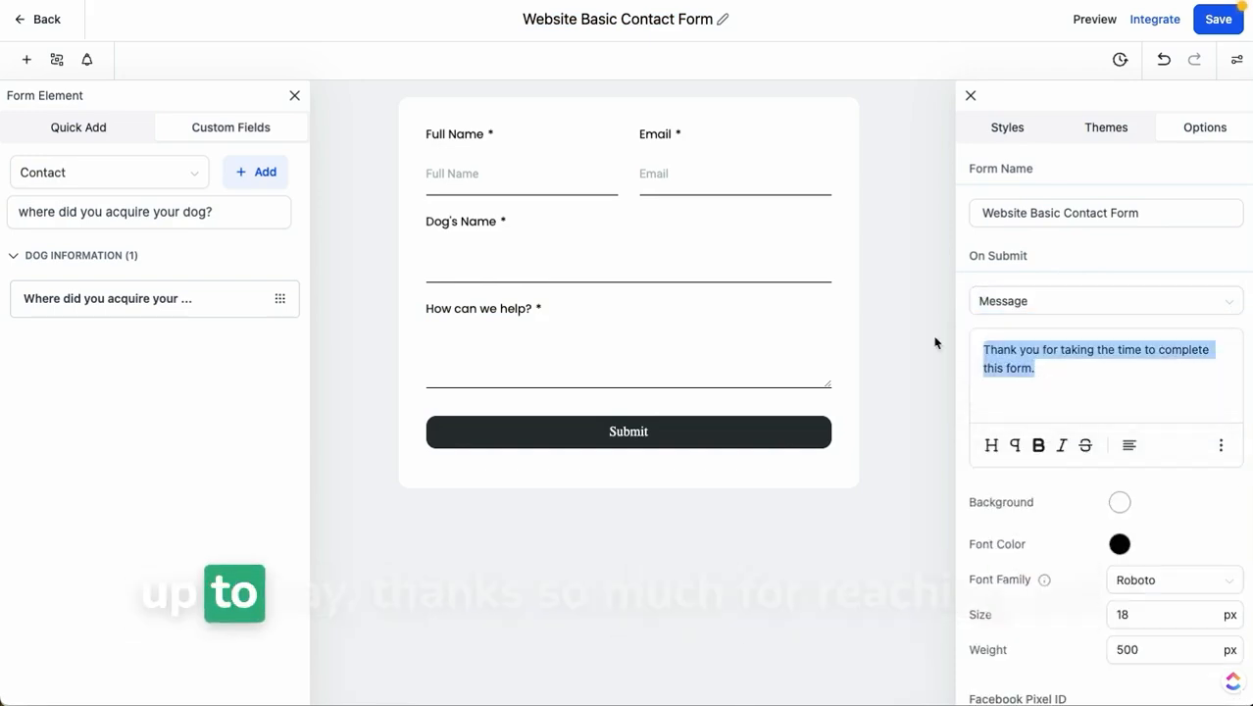
text(Thanks so much for rrea)
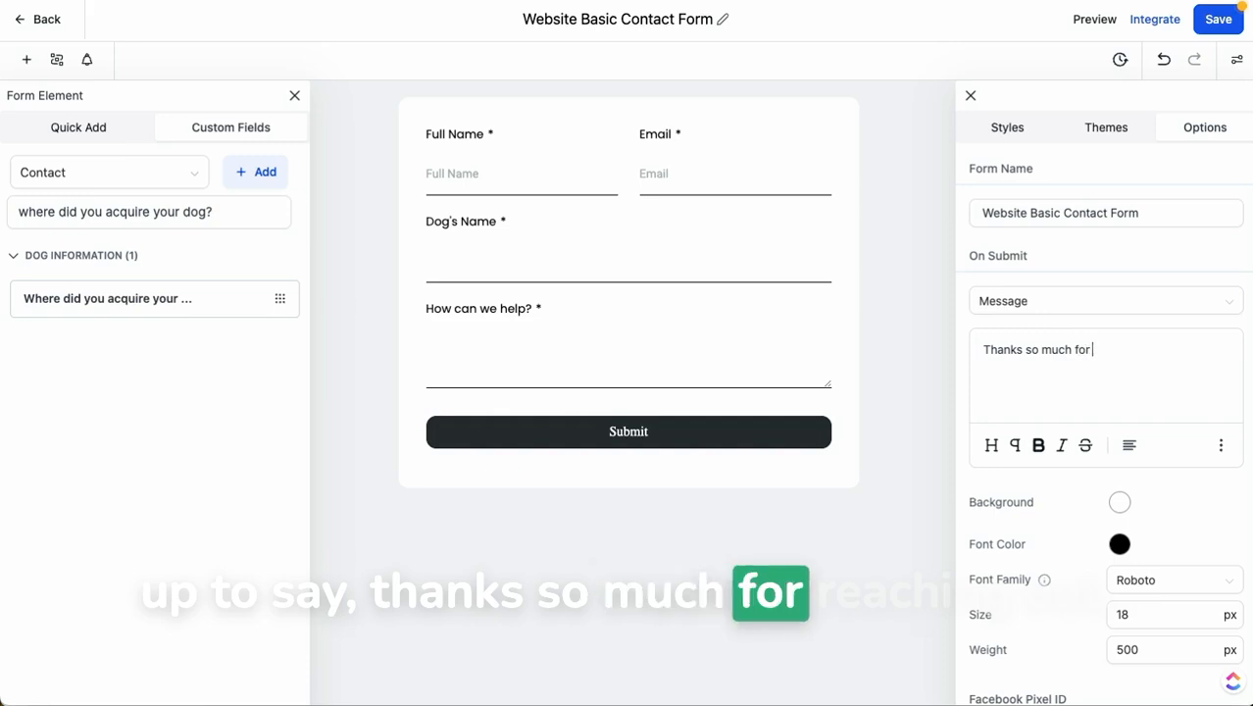
key(BackSpace)
key(BackSpace)
key(BackSpace)
text(eaching out, we'll be )
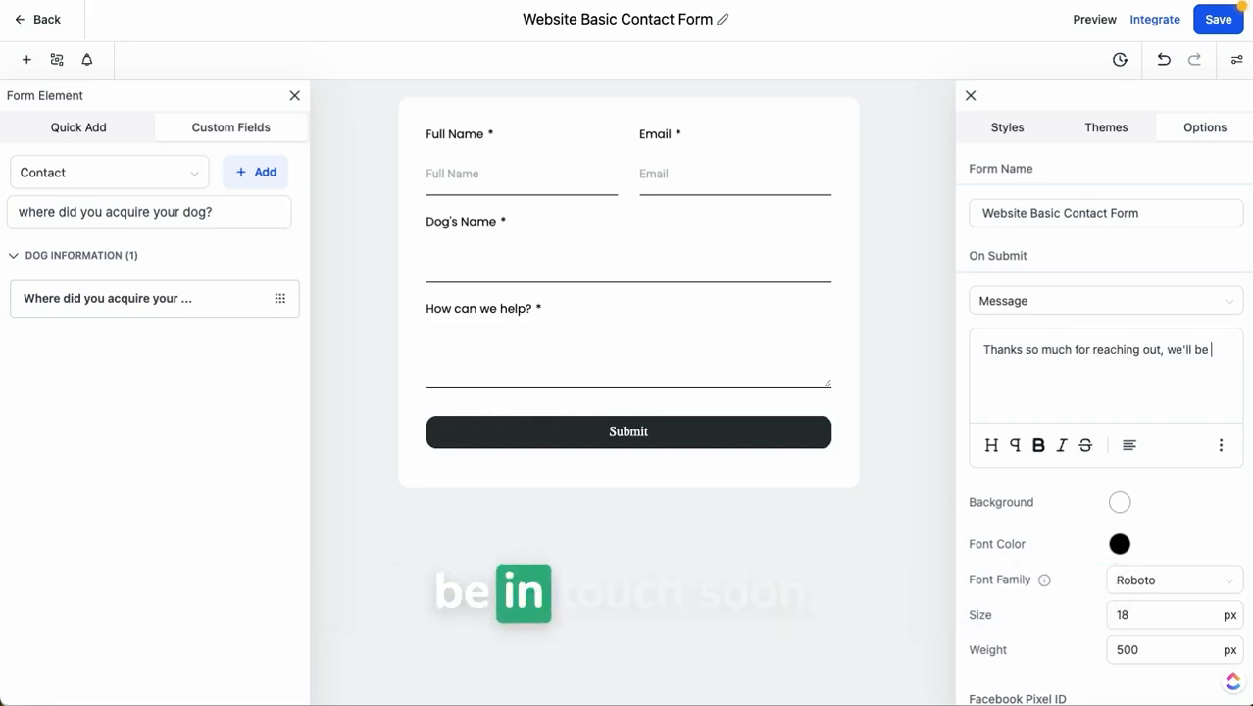
text(in touch soon!)
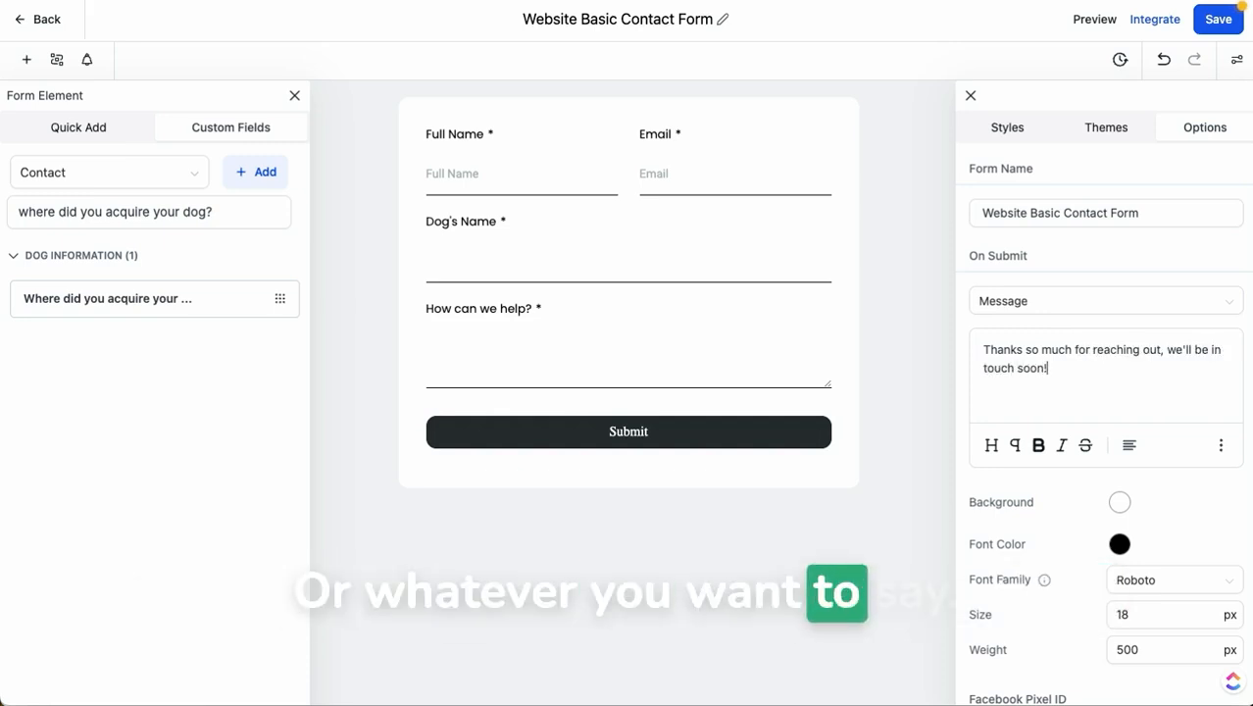
click(1126, 447)
click(1129, 357)
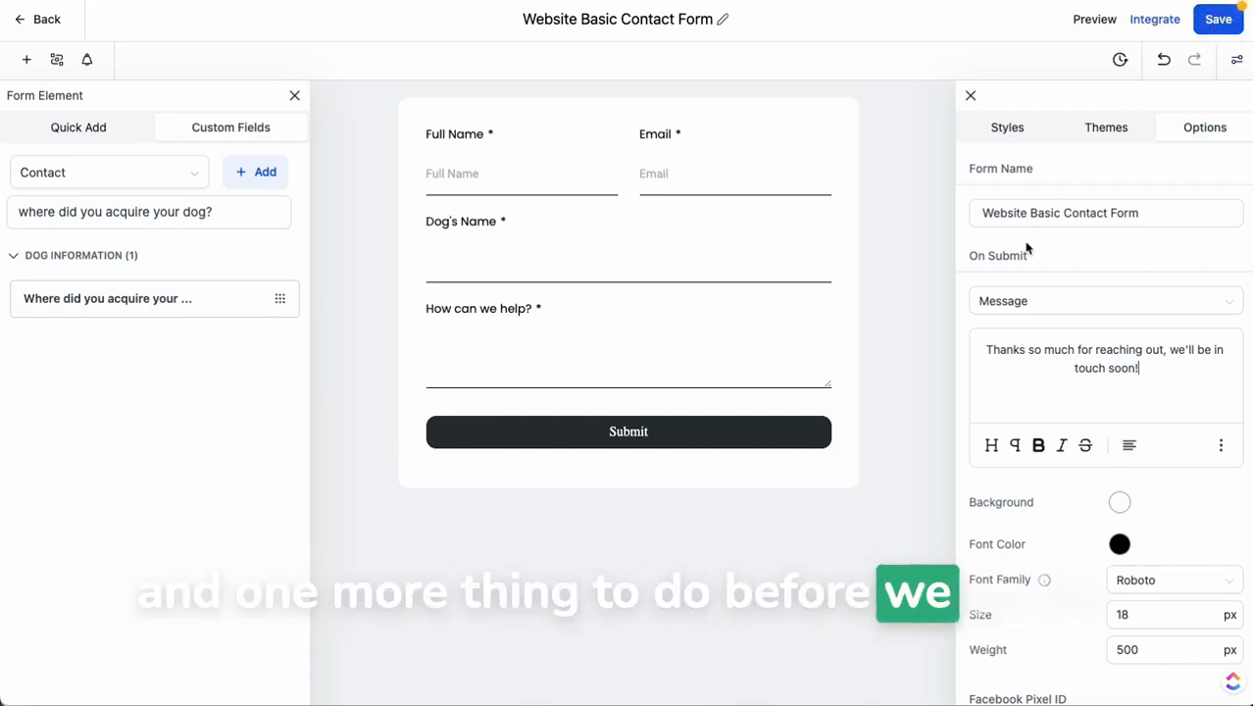
Turn on the form's email notification and check its subject and recipient fields
click(87, 61)
click(276, 167)
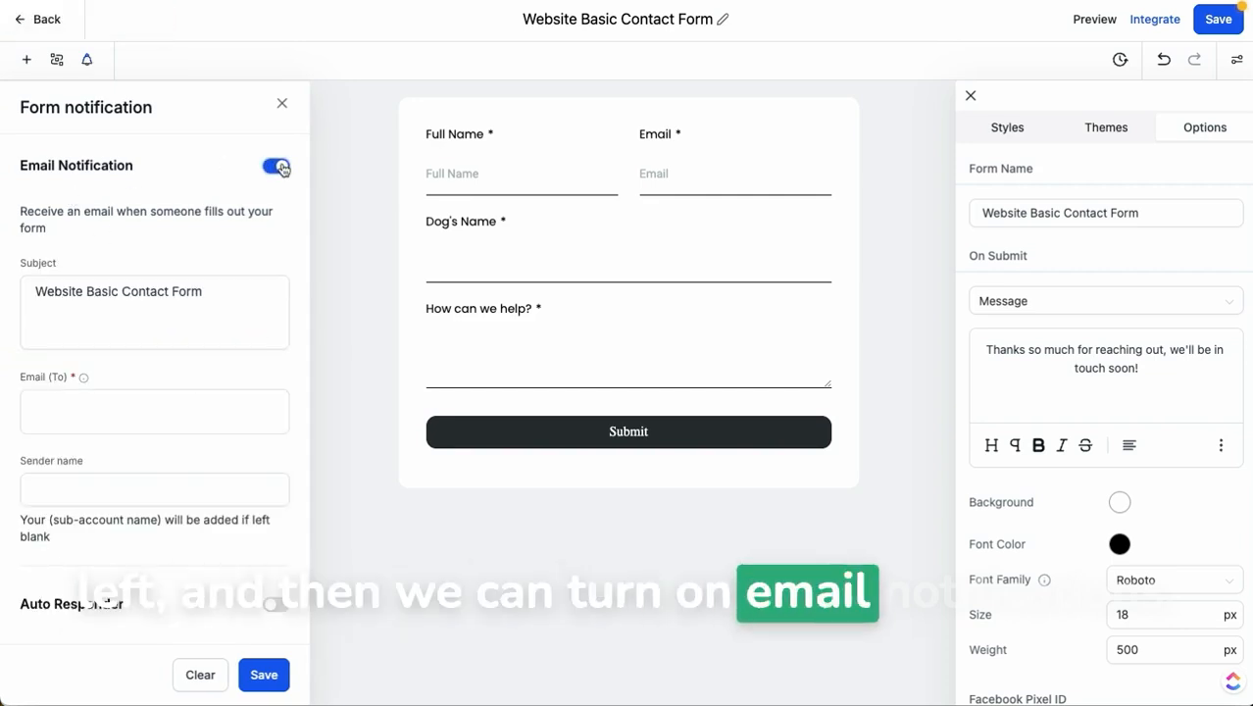
triple_click(241, 282)
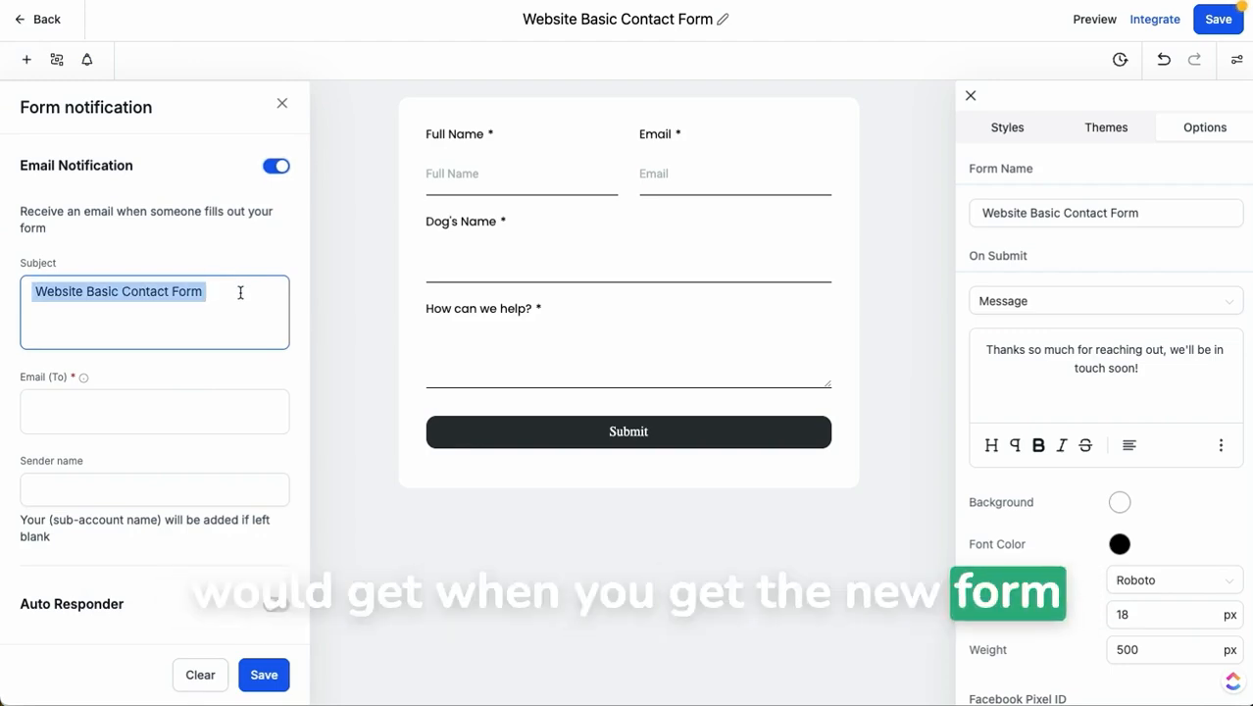
click(90, 406)
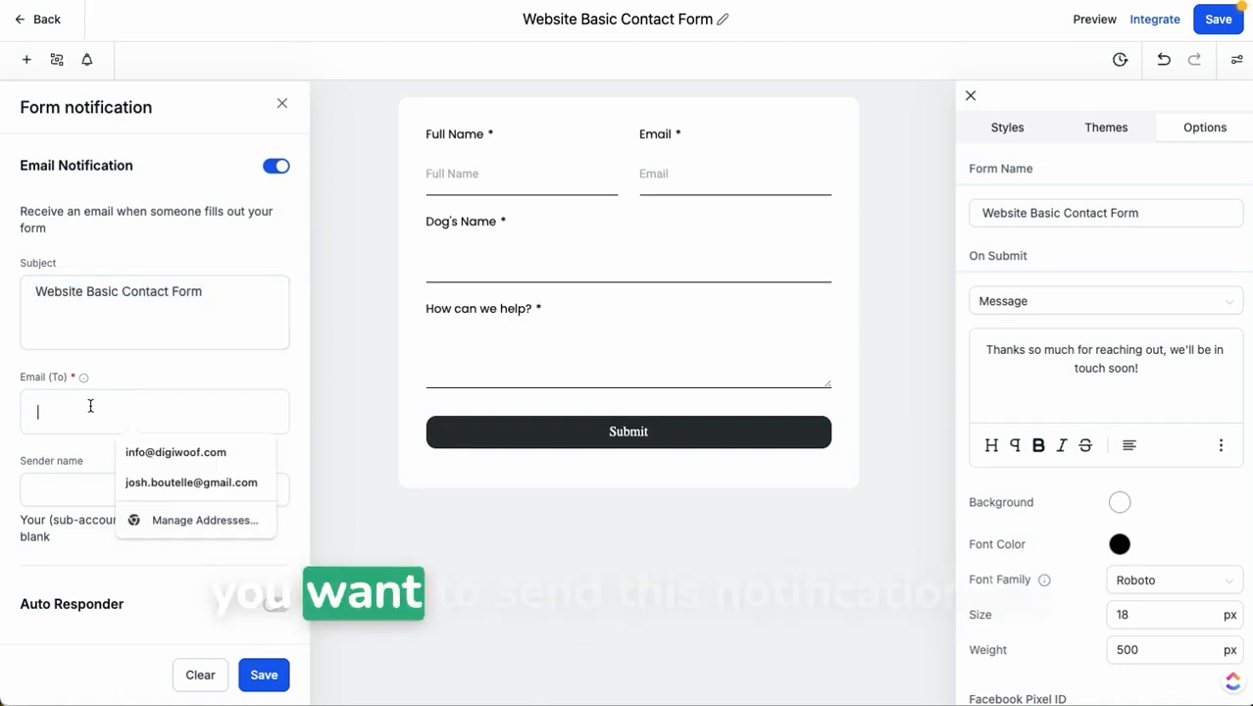
click(161, 373)
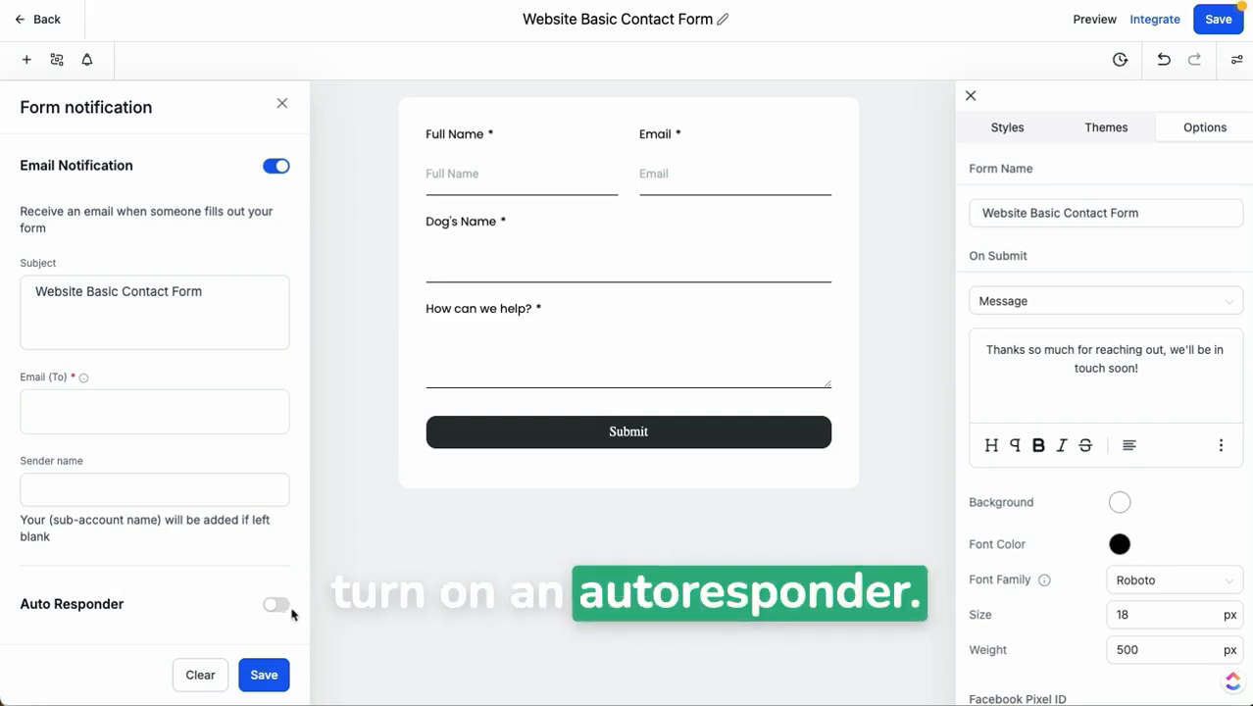
Save the contact form and open the Intake Form's list of custom fields
click(1225, 24)
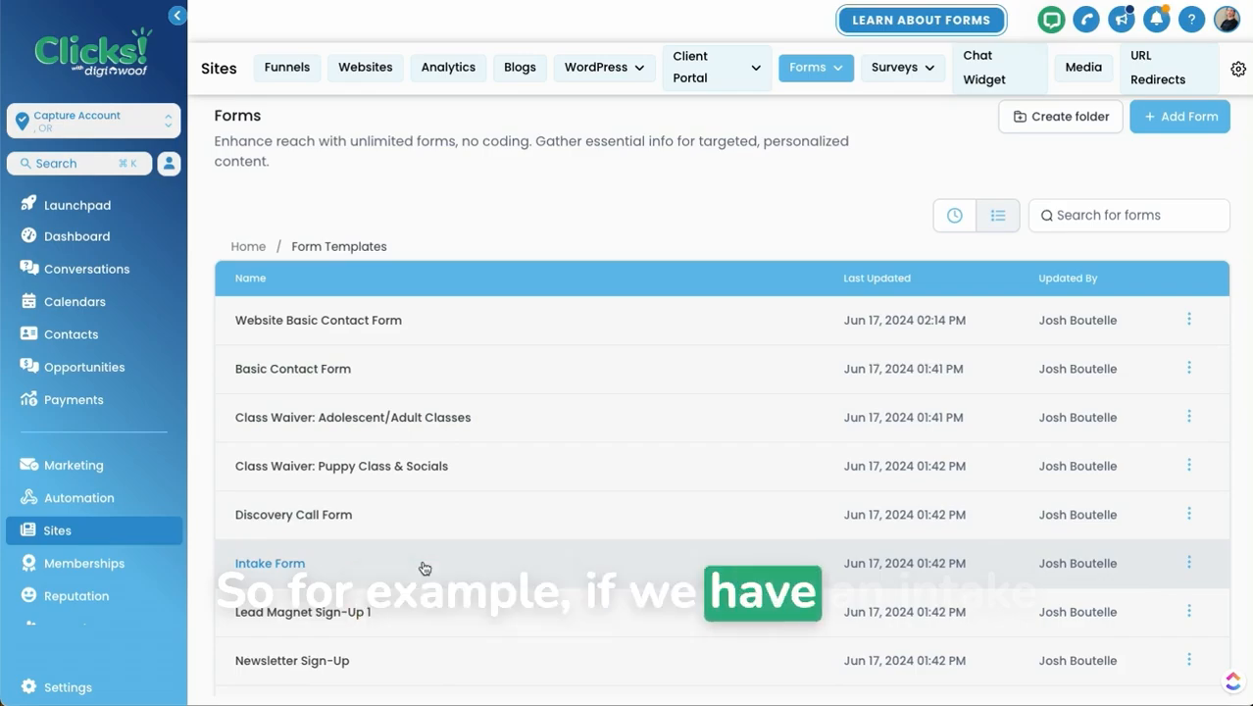
click(268, 565)
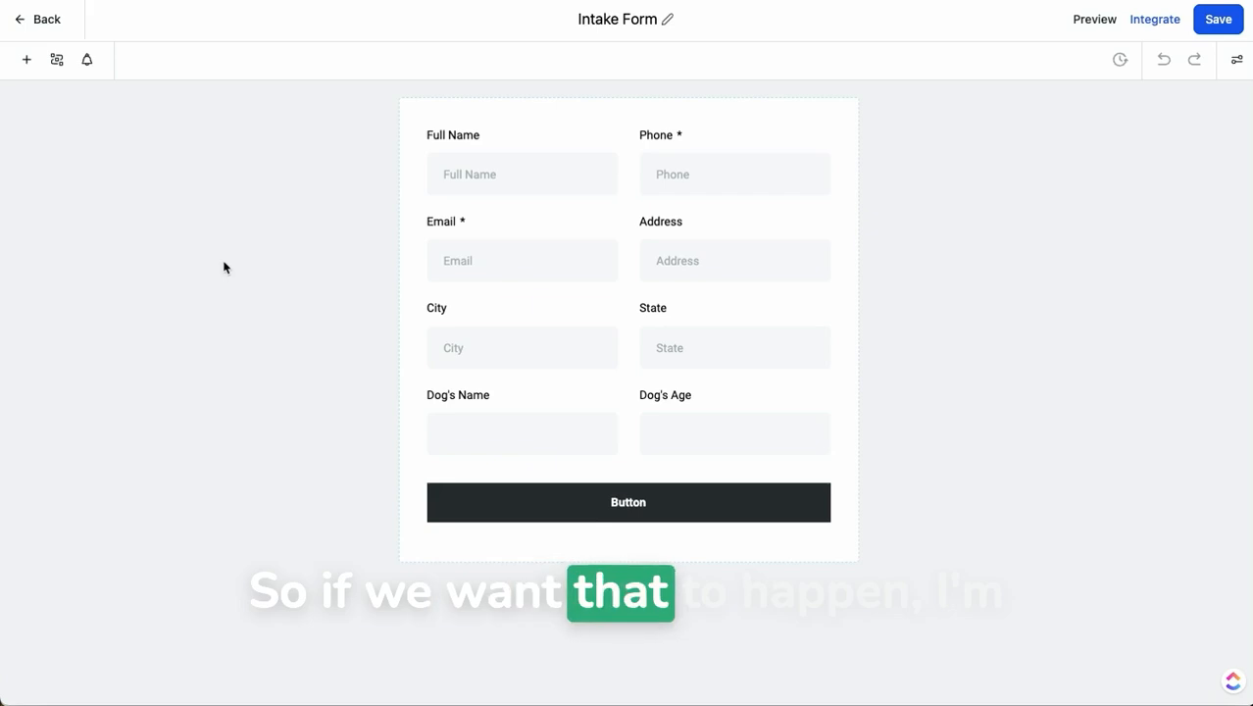
click(27, 61)
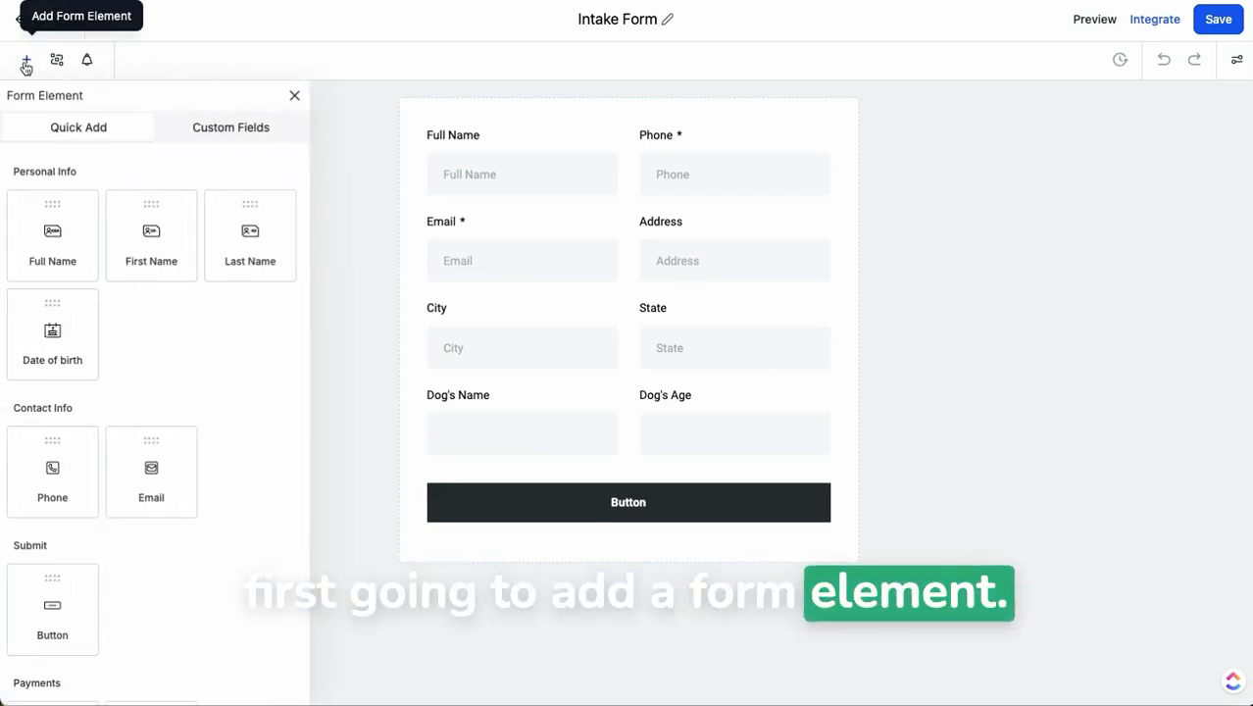
click(240, 131)
Search the custom fields for "has your dog", try the "Has your dog ever bitten a person or another animal?" field above the button, and remove it
click(40, 208)
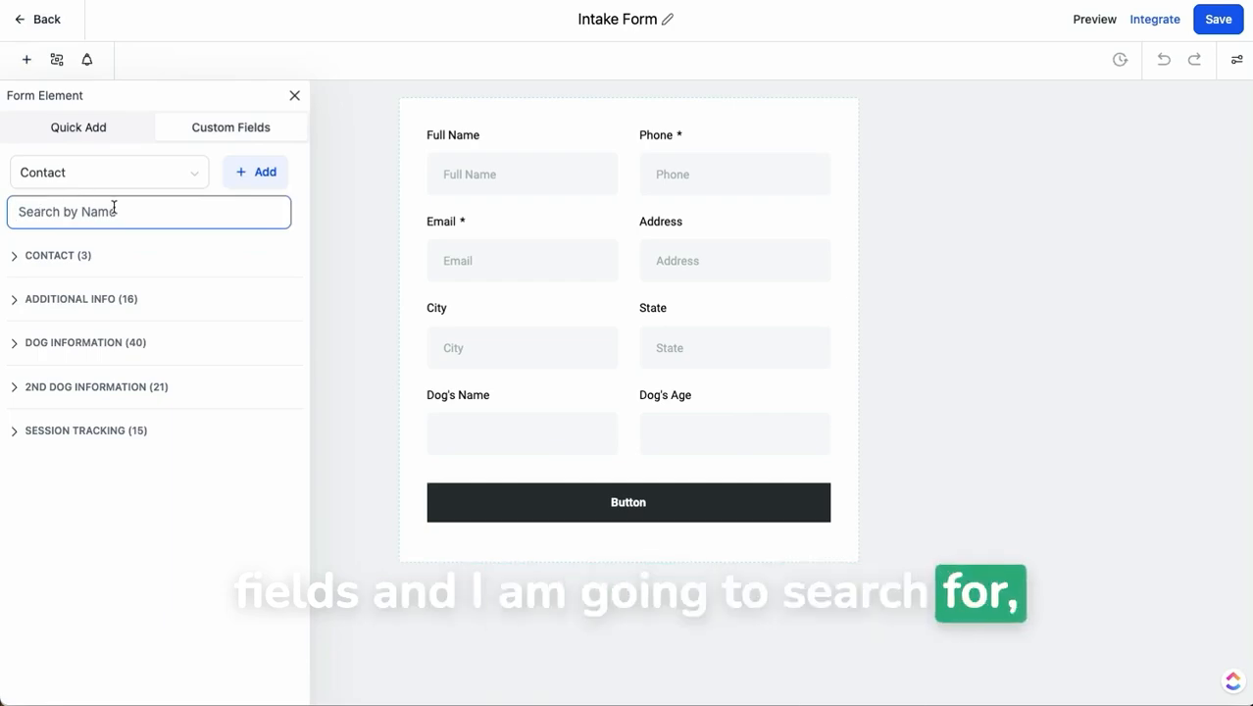
text(has your do)
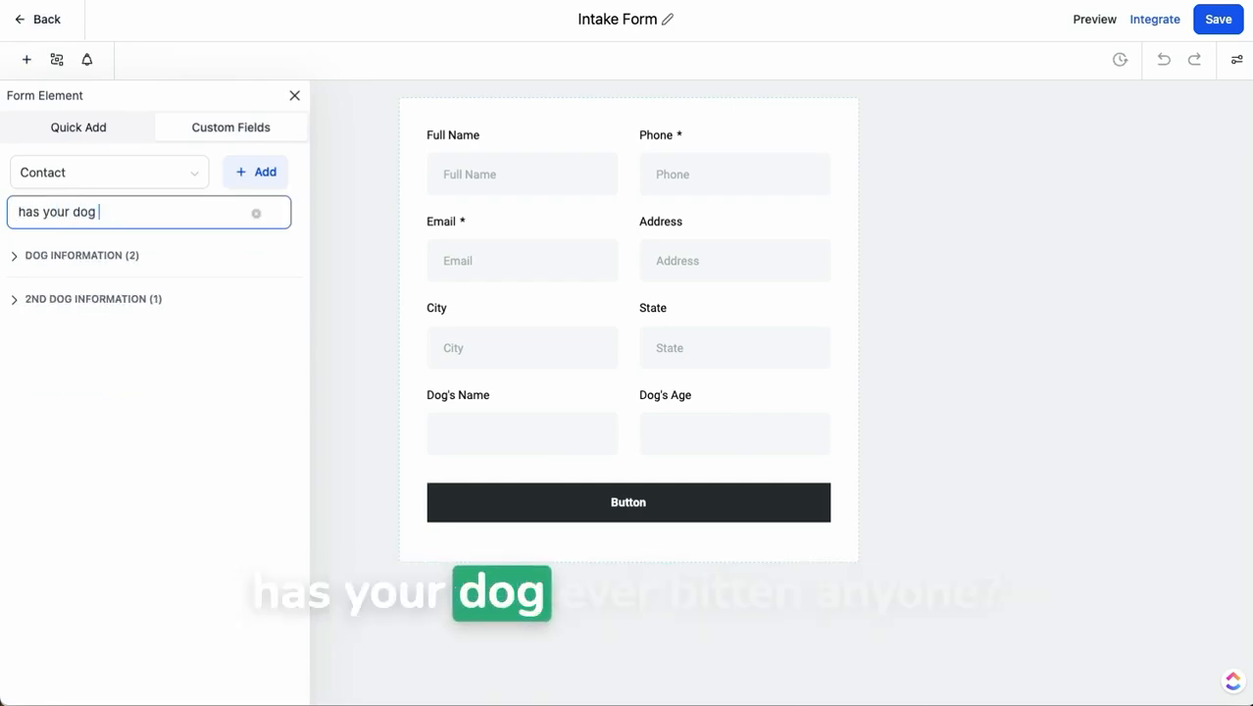
text(g)
click(78, 255)
drag(98, 343, 780, 499)
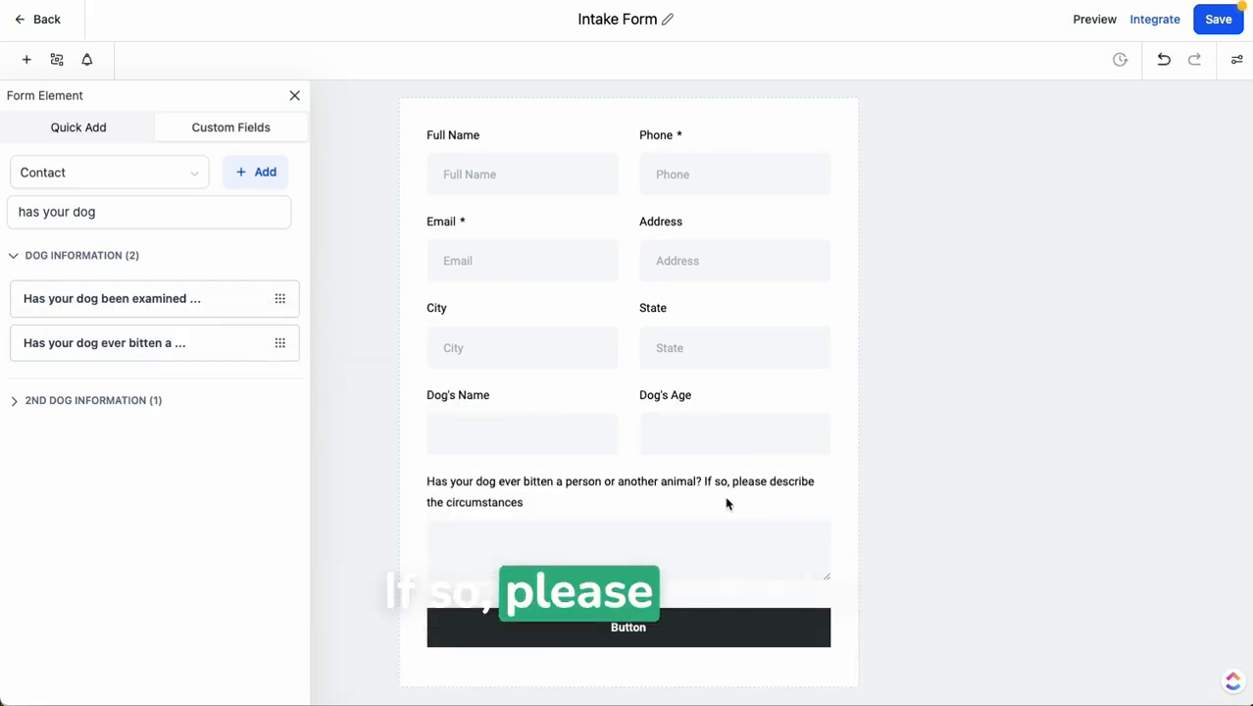
click(612, 548)
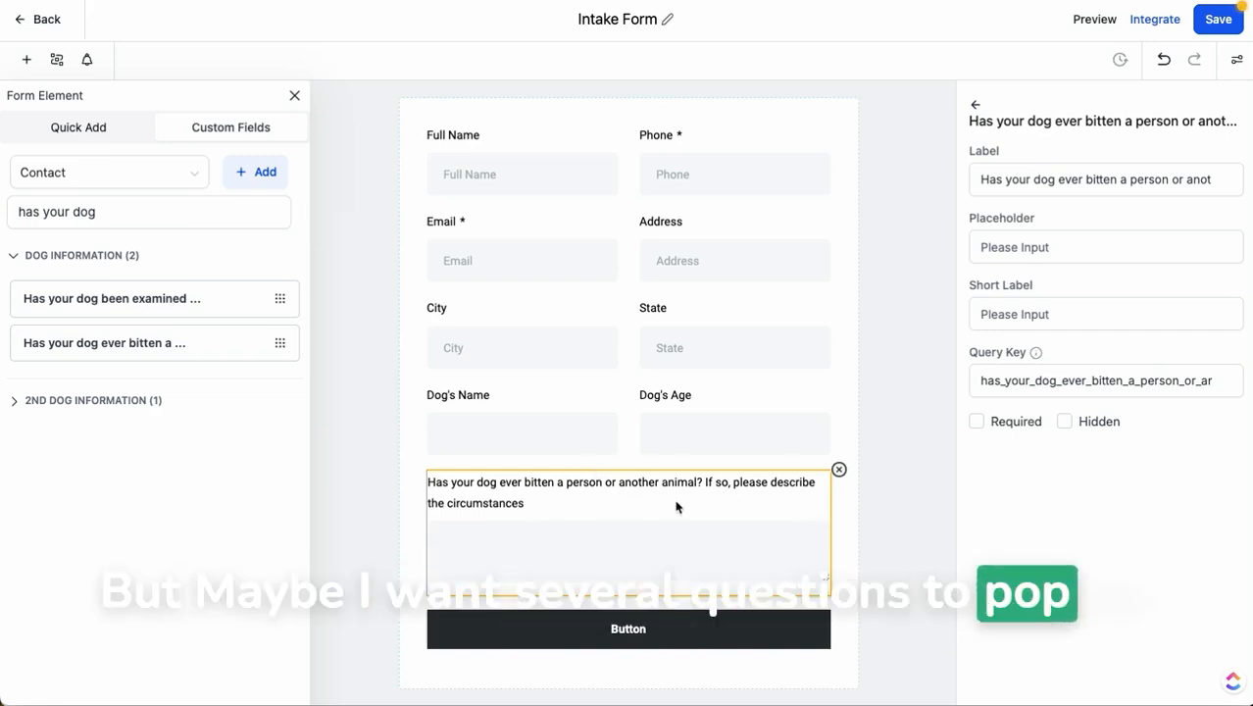
click(839, 472)
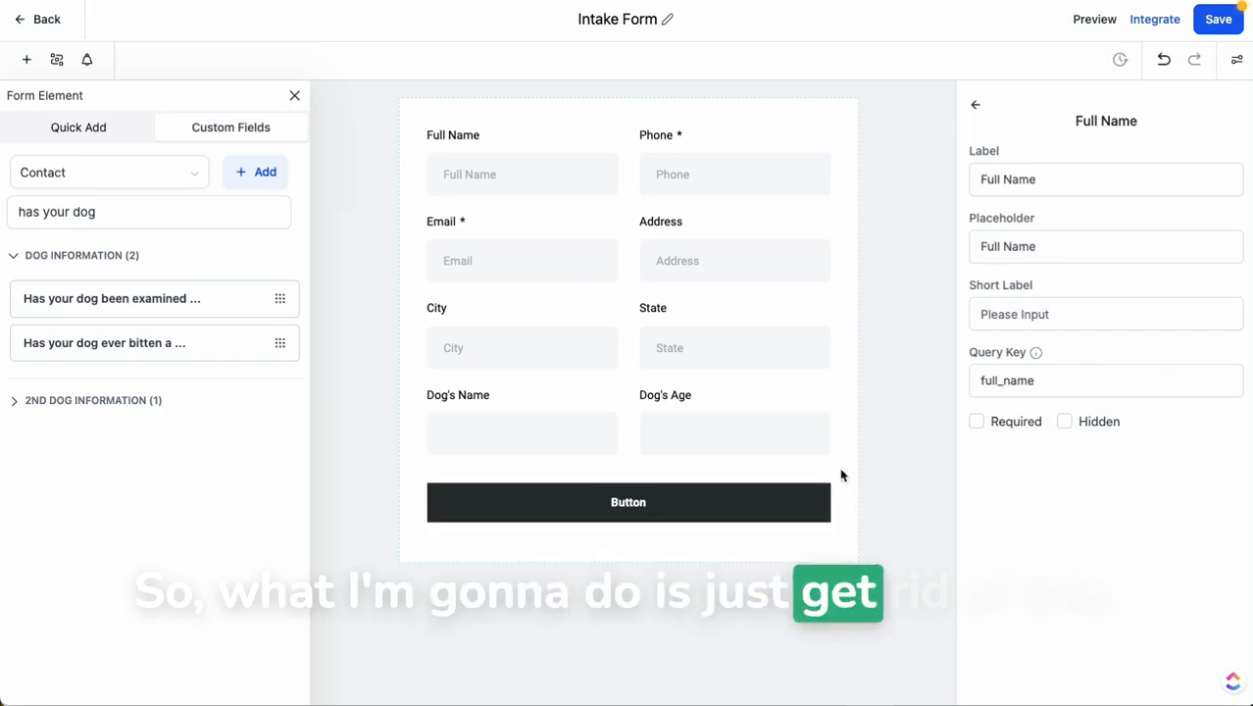
Create a single-choice dropdown custom field named "has your dog every bitten anyone?" in the Dog Information group
click(256, 172)
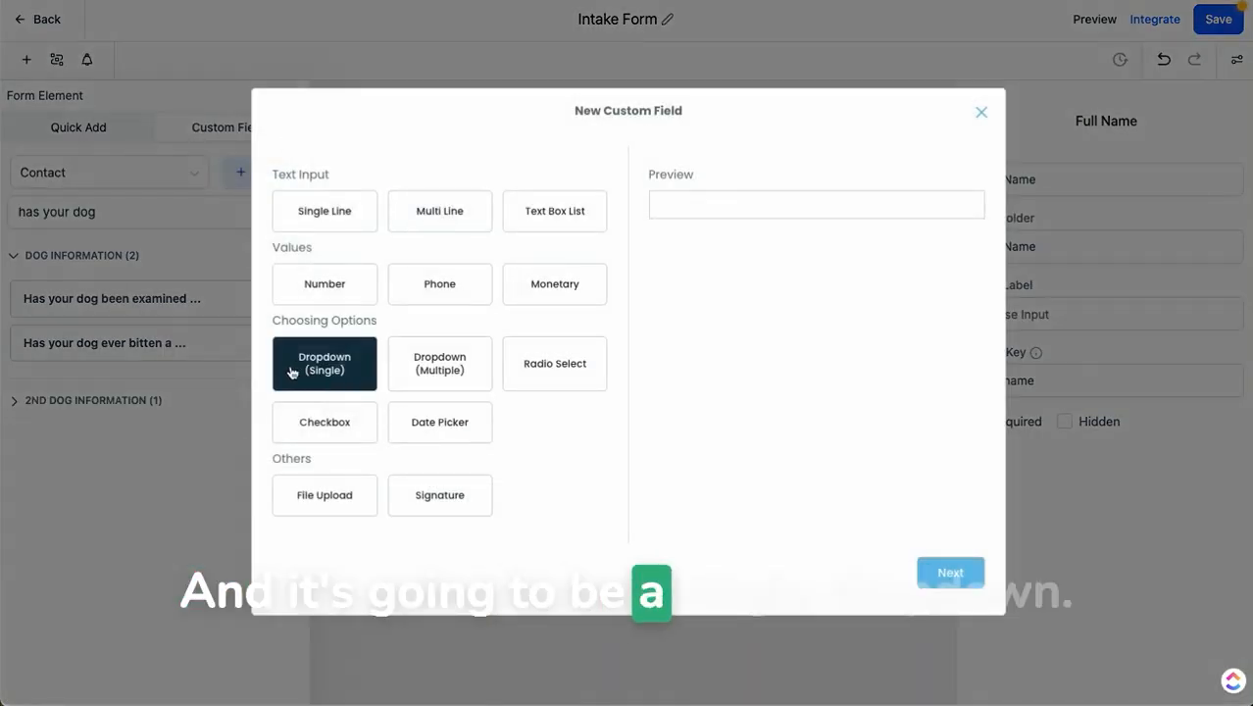
click(324, 363)
click(366, 275)
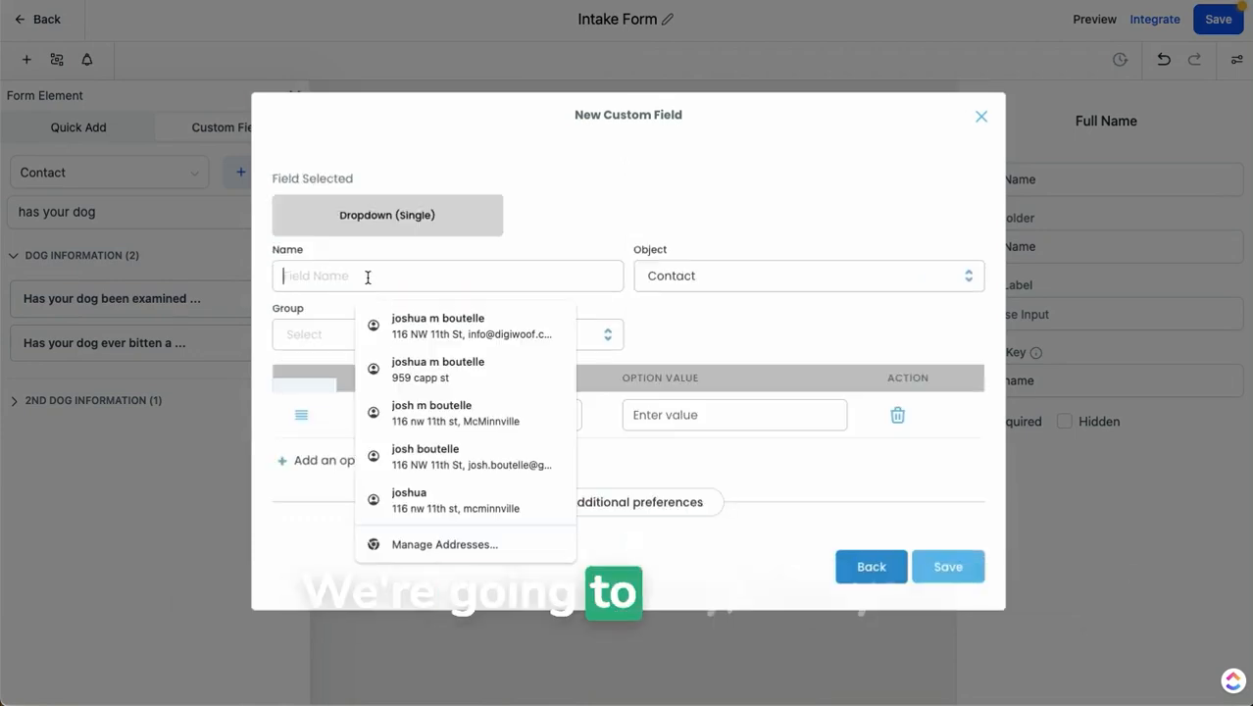
text(has your dog eve)
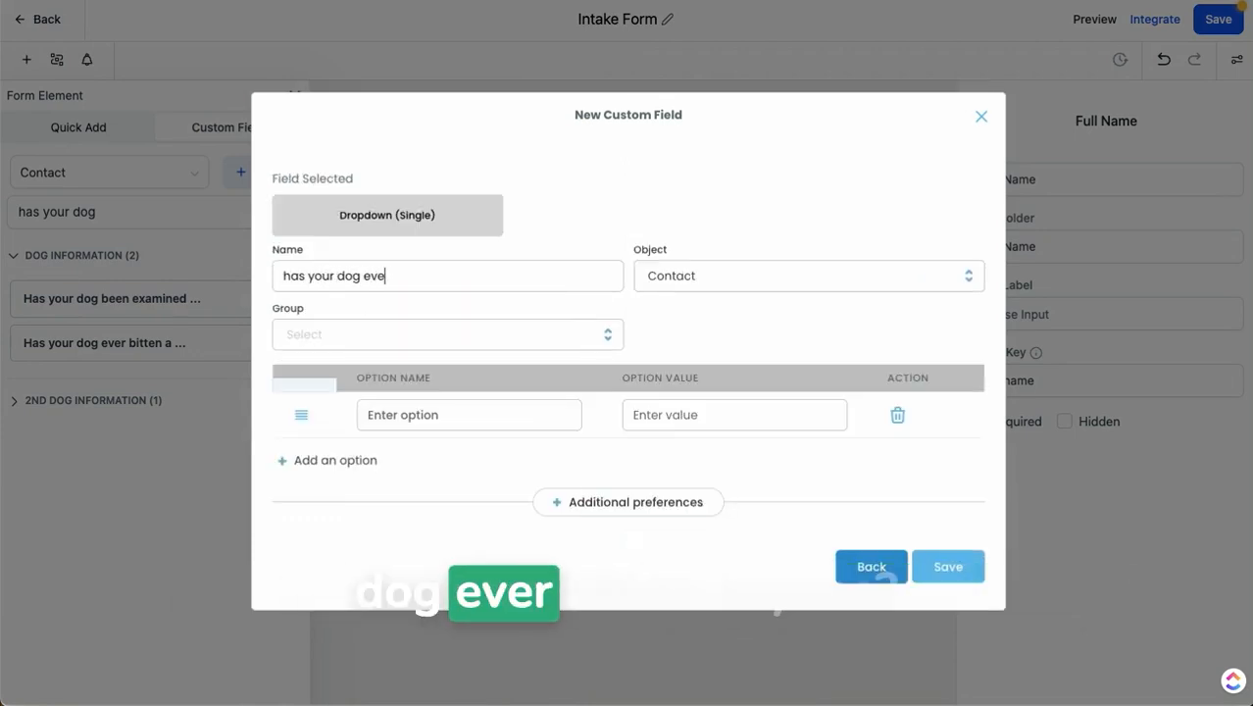
text(ry bitten anyone?)
click(331, 330)
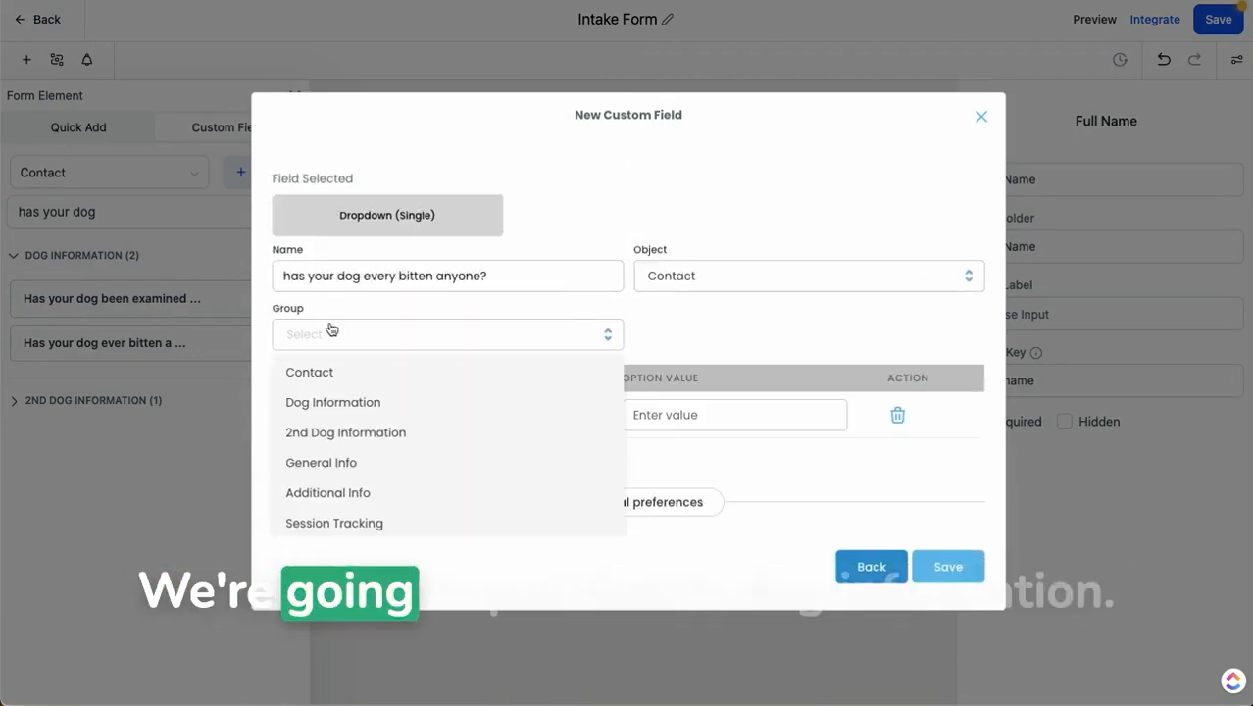
click(384, 402)
Give the new dropdown field the options "yes" and "no" and save it
click(398, 411)
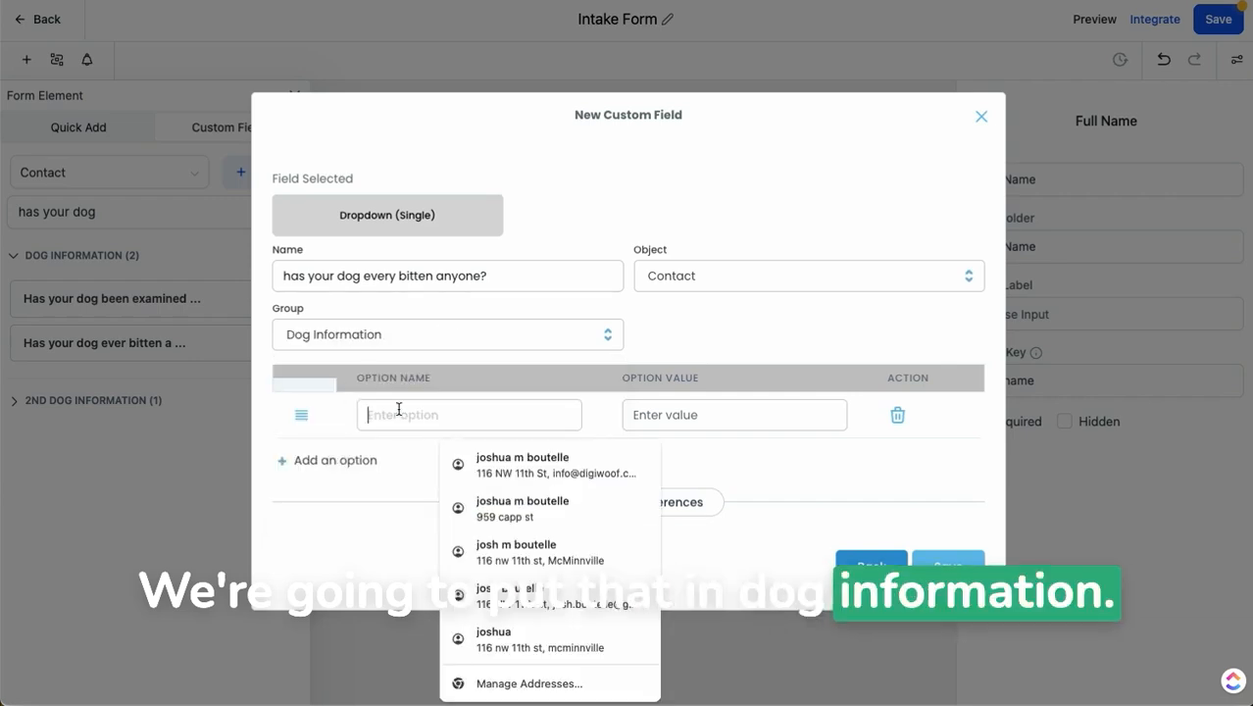
text(yes)
key(Return)
text(no)
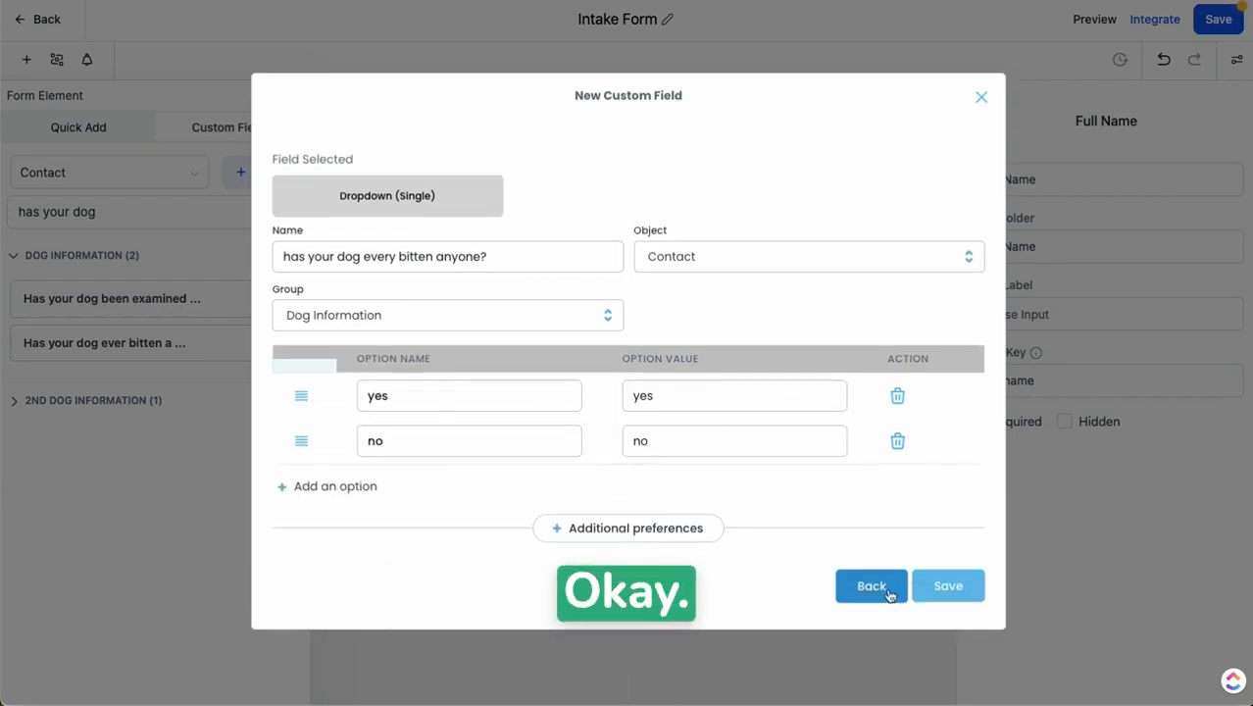
click(965, 587)
Place the "has your dog every bitten anyone?" dropdown above the form's button and make it required
drag(112, 392, 539, 548)
click(554, 534)
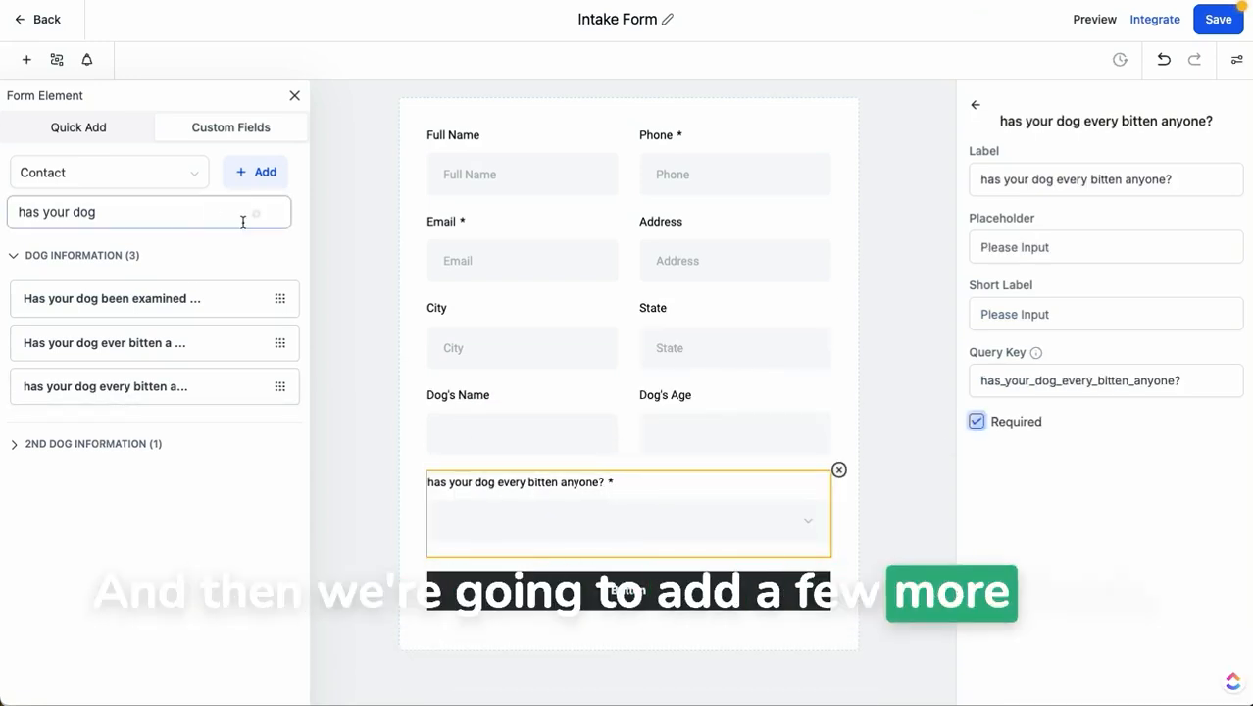
Create a multi-line custom field named "Please explain the incident in detail" in the Additional Info group
click(253, 172)
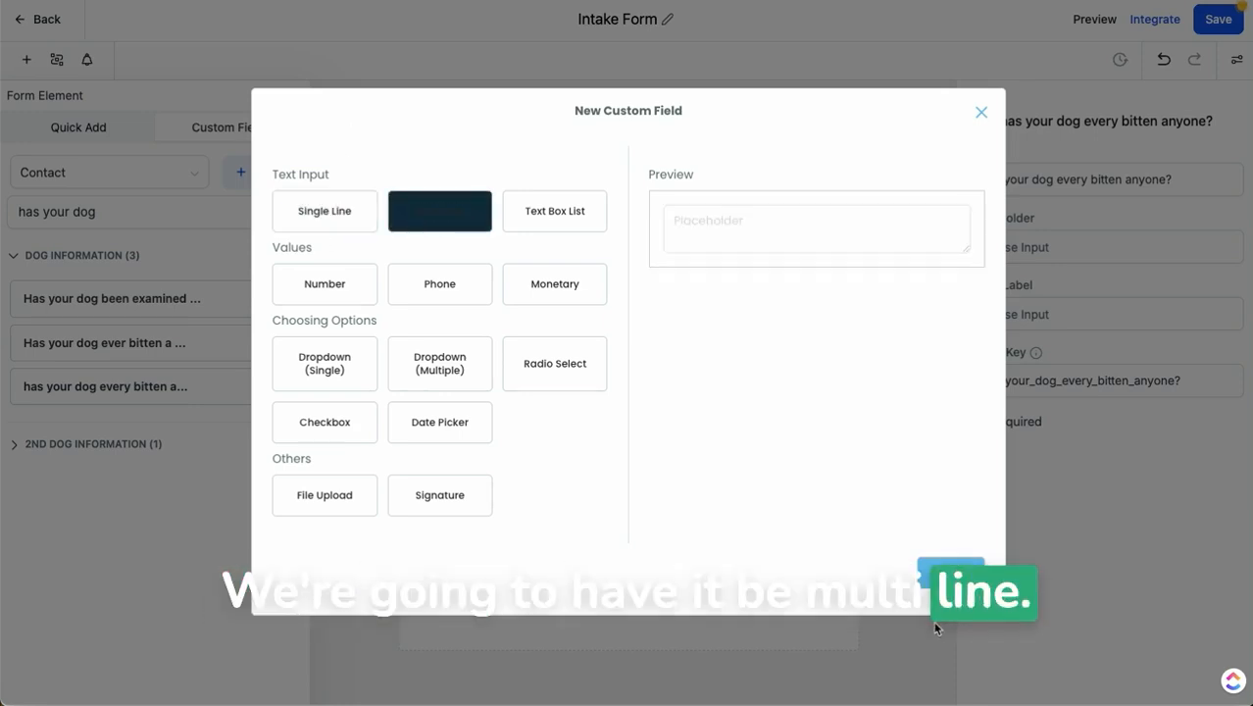
click(945, 578)
click(355, 307)
text(Please )
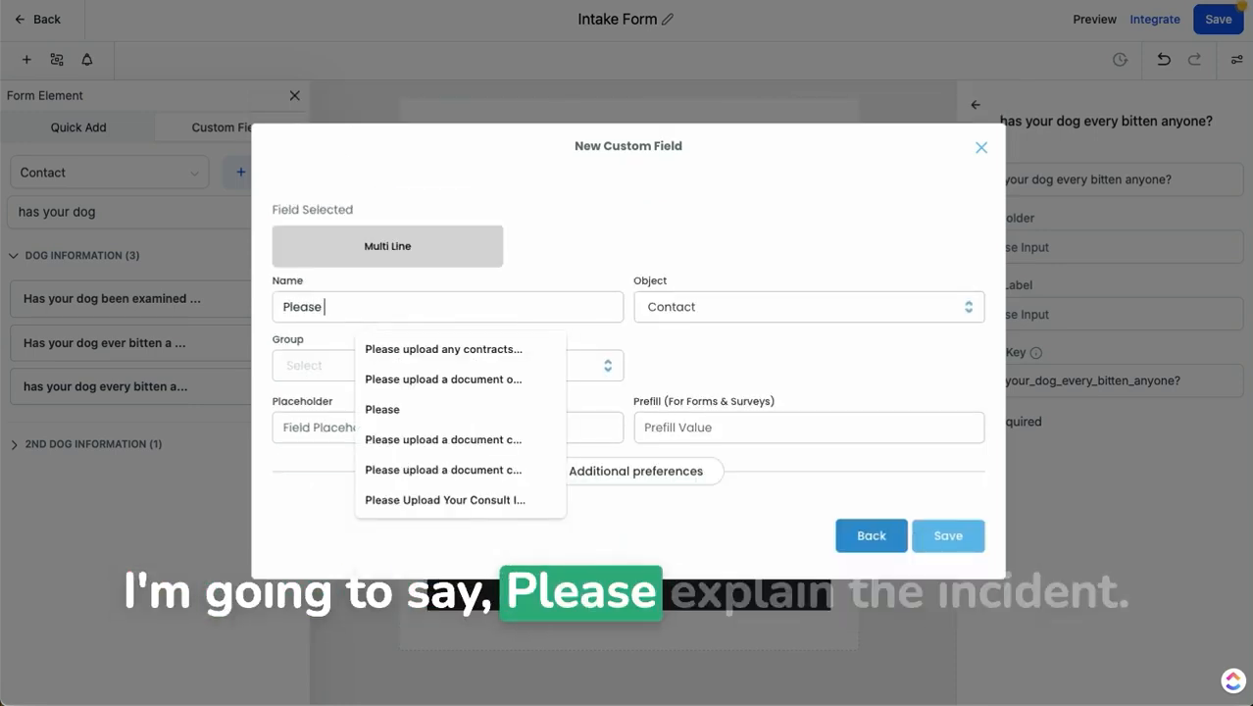
text(explain the en)
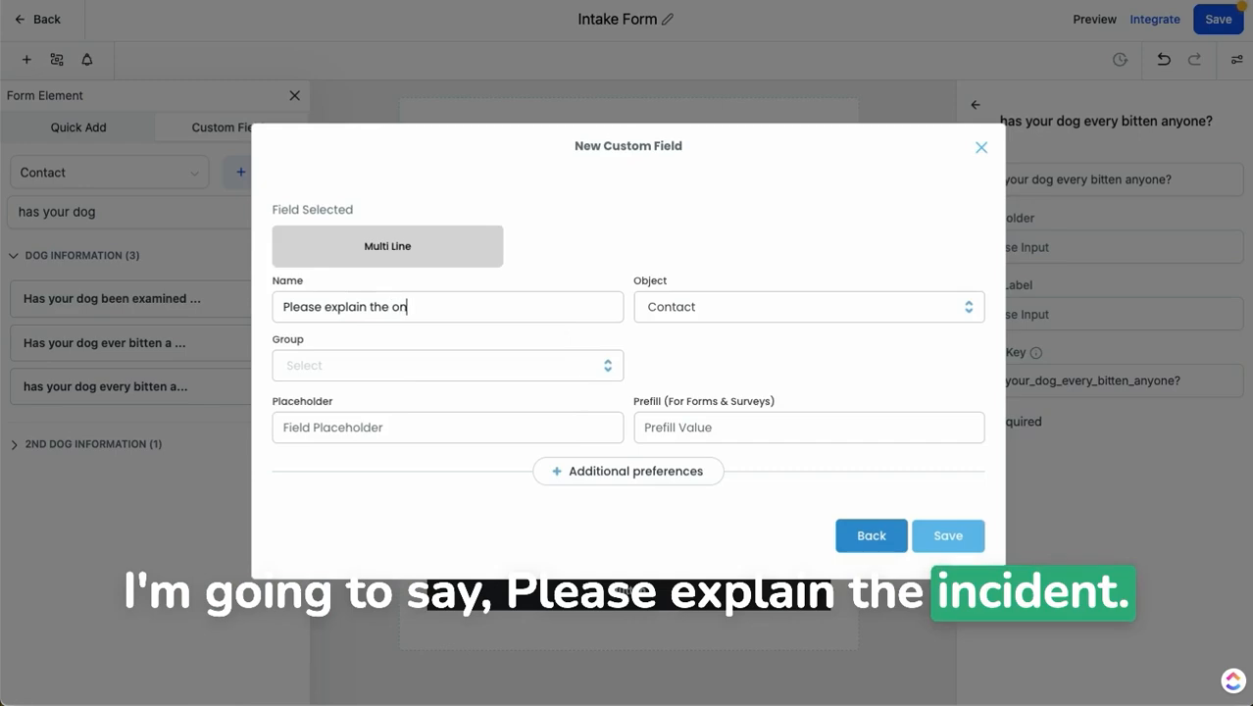
text(cident in detail)
click(561, 365)
scroll(422, 453, down, 1)
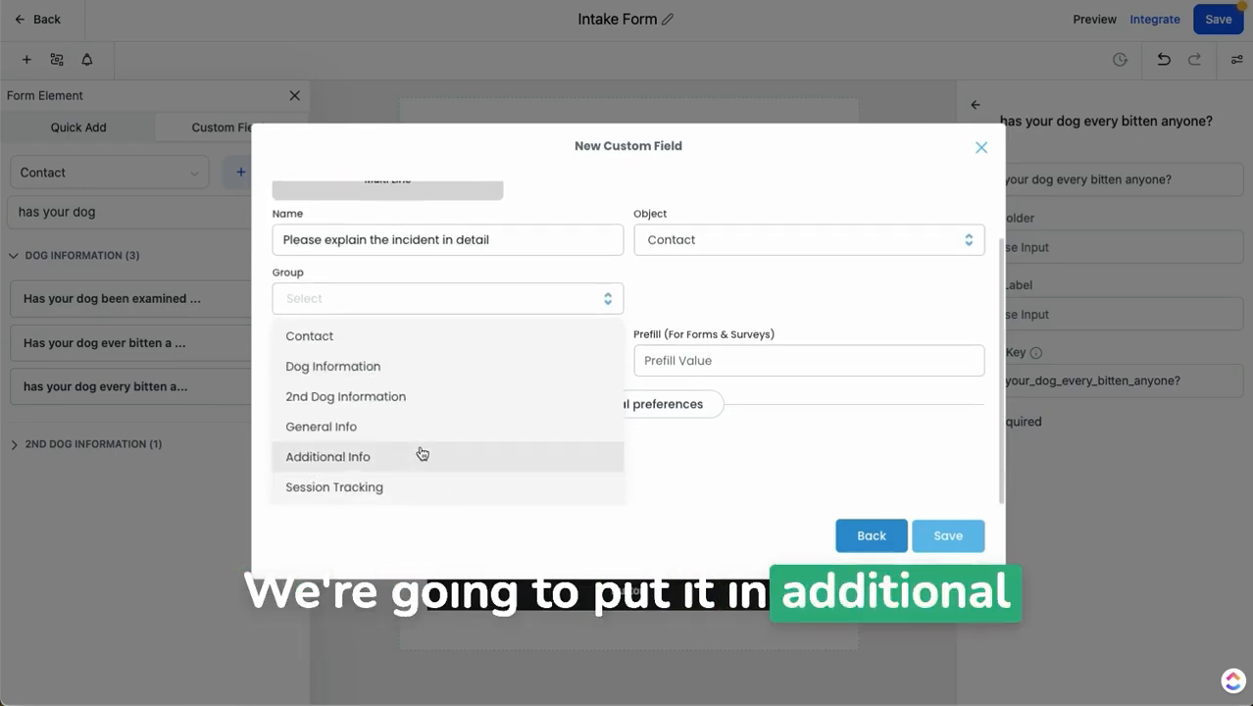
click(422, 453)
click(971, 545)
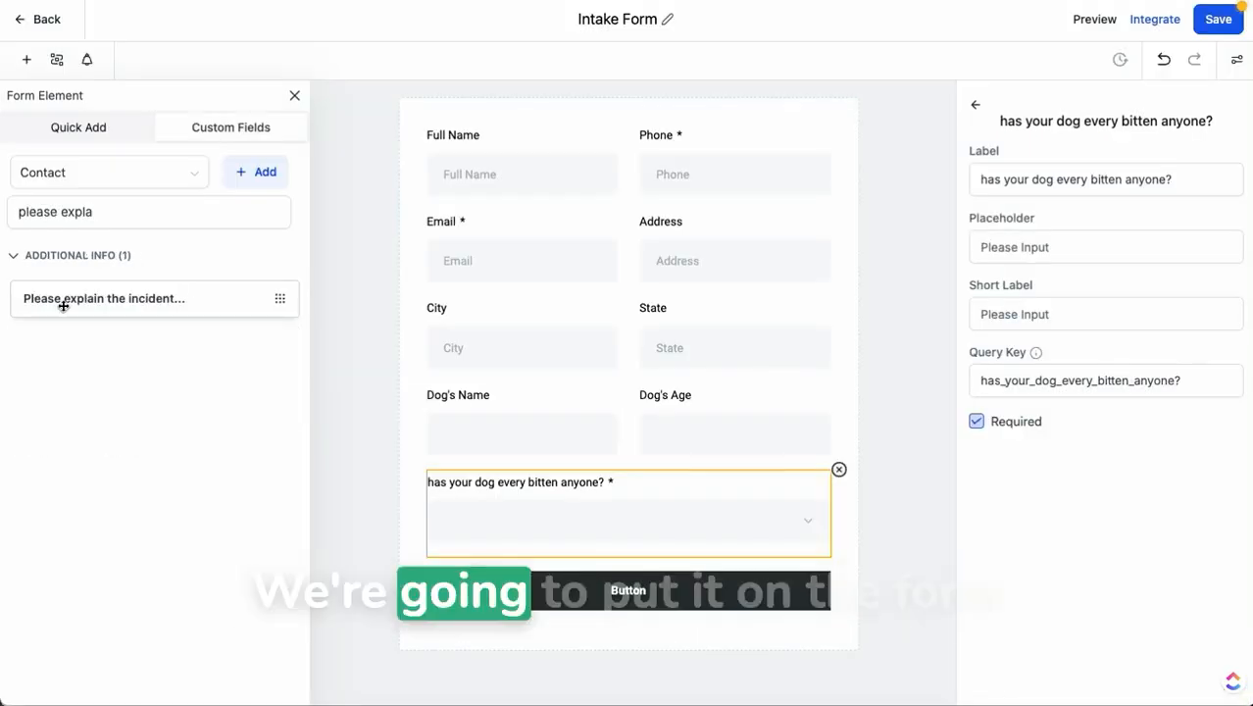
Place the "Please explain the incident in detail" field below the bite-history dropdown and set it to hidden
drag(62, 300, 602, 579)
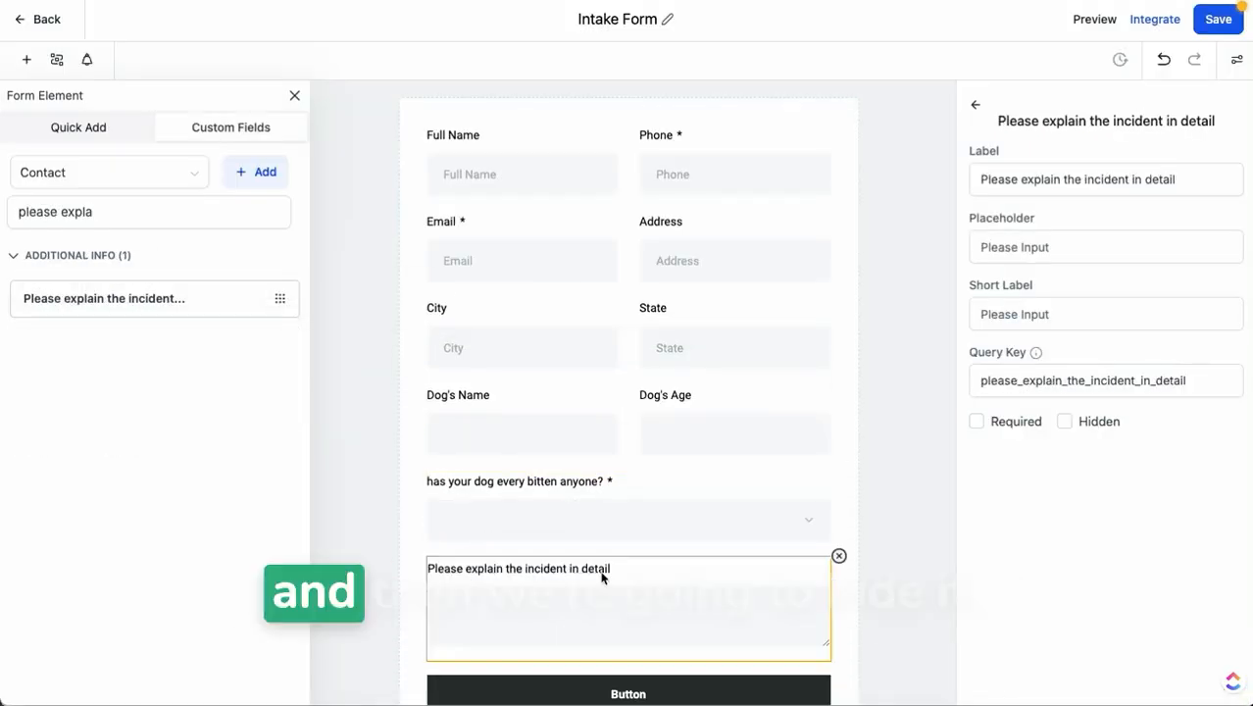
click(1063, 421)
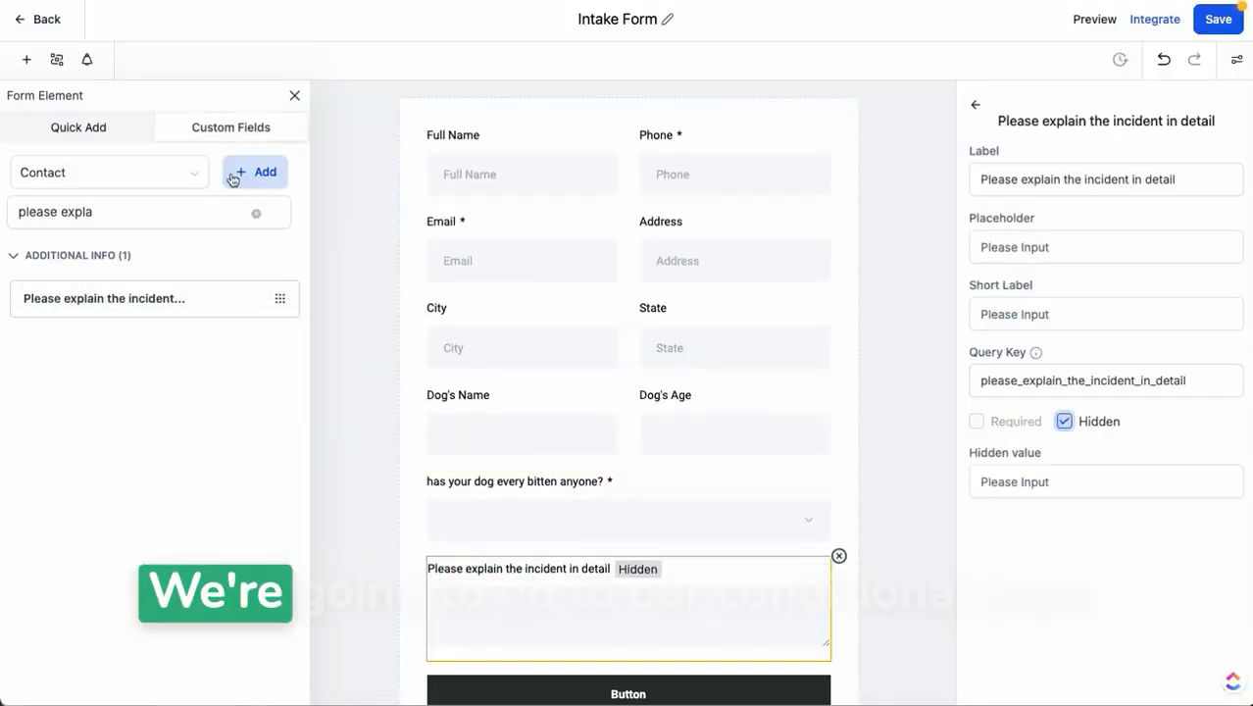
Add a Show/Hide Fields condition that shows "Please explain the incident in detail" if "has your dog every bitten anyone?" is equal to yes
click(57, 61)
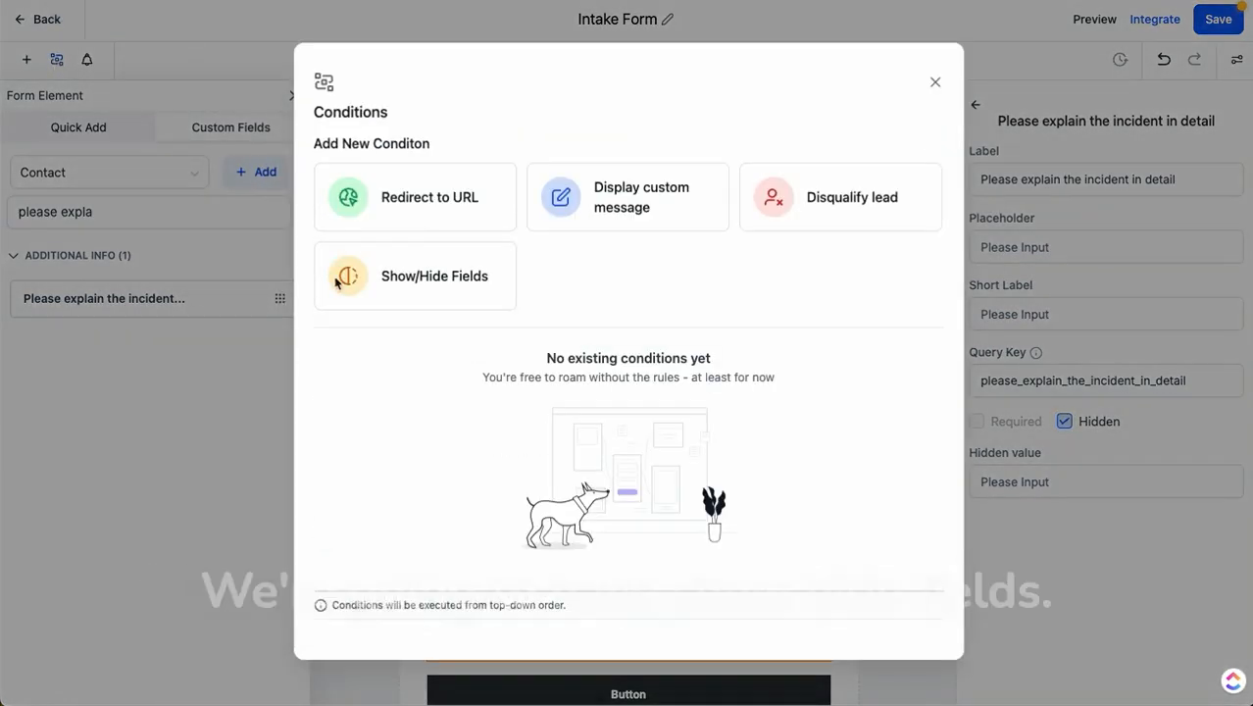
click(426, 282)
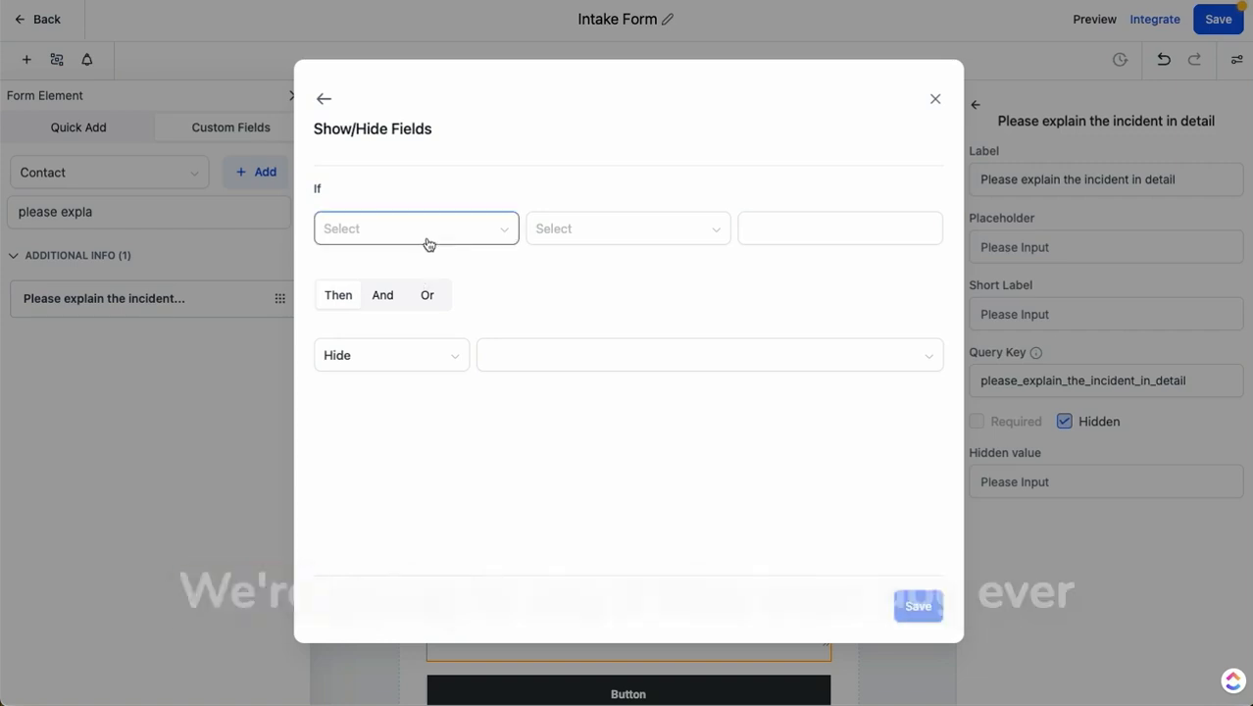
click(428, 230)
scroll(470, 392, down, 2)
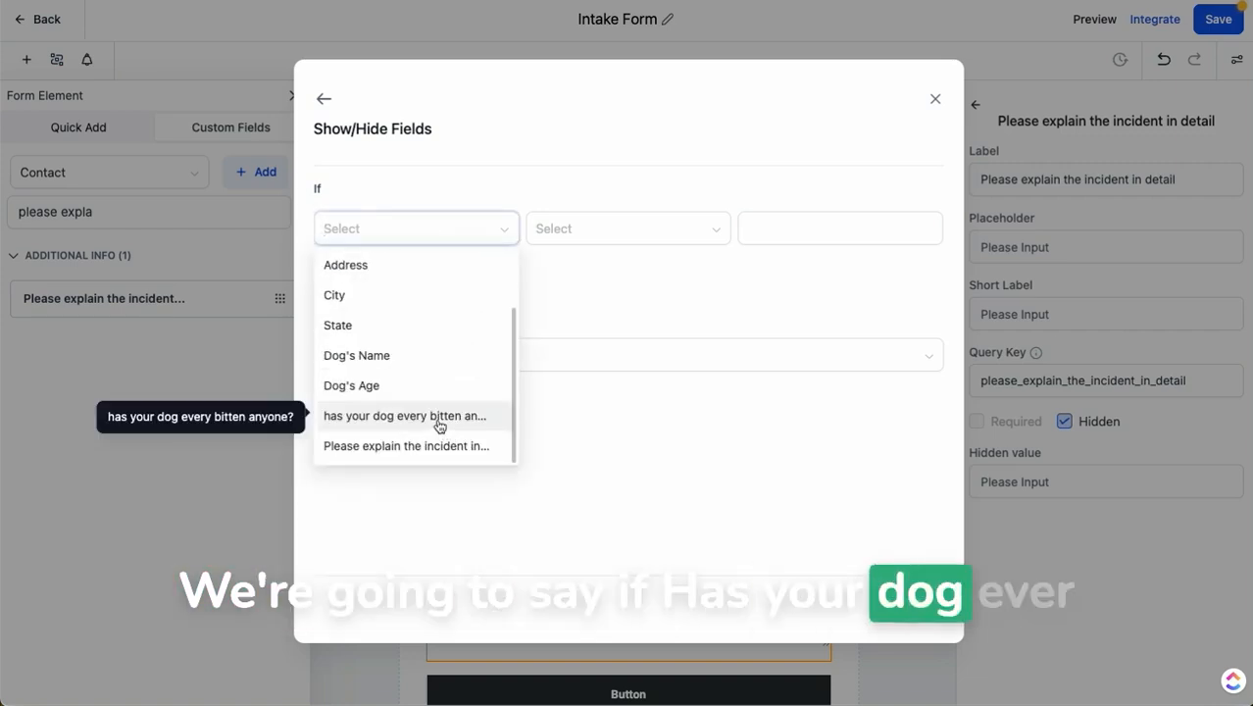
click(476, 419)
click(836, 226)
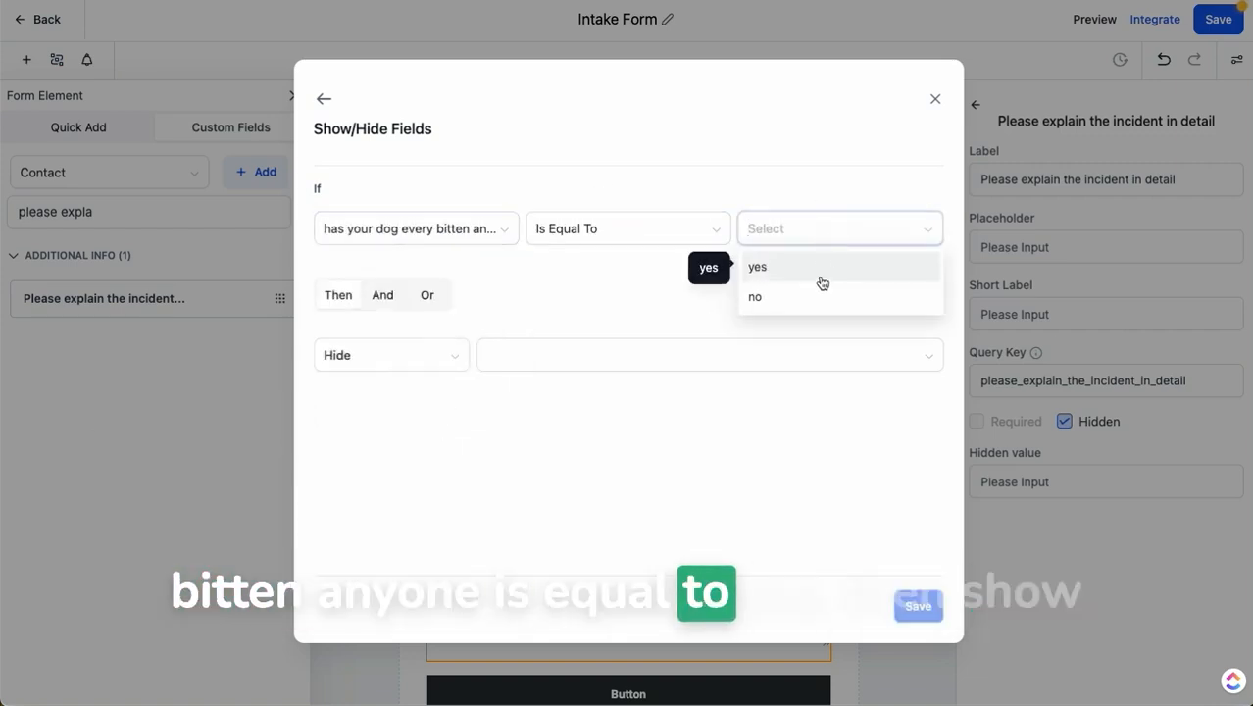
click(371, 363)
click(377, 423)
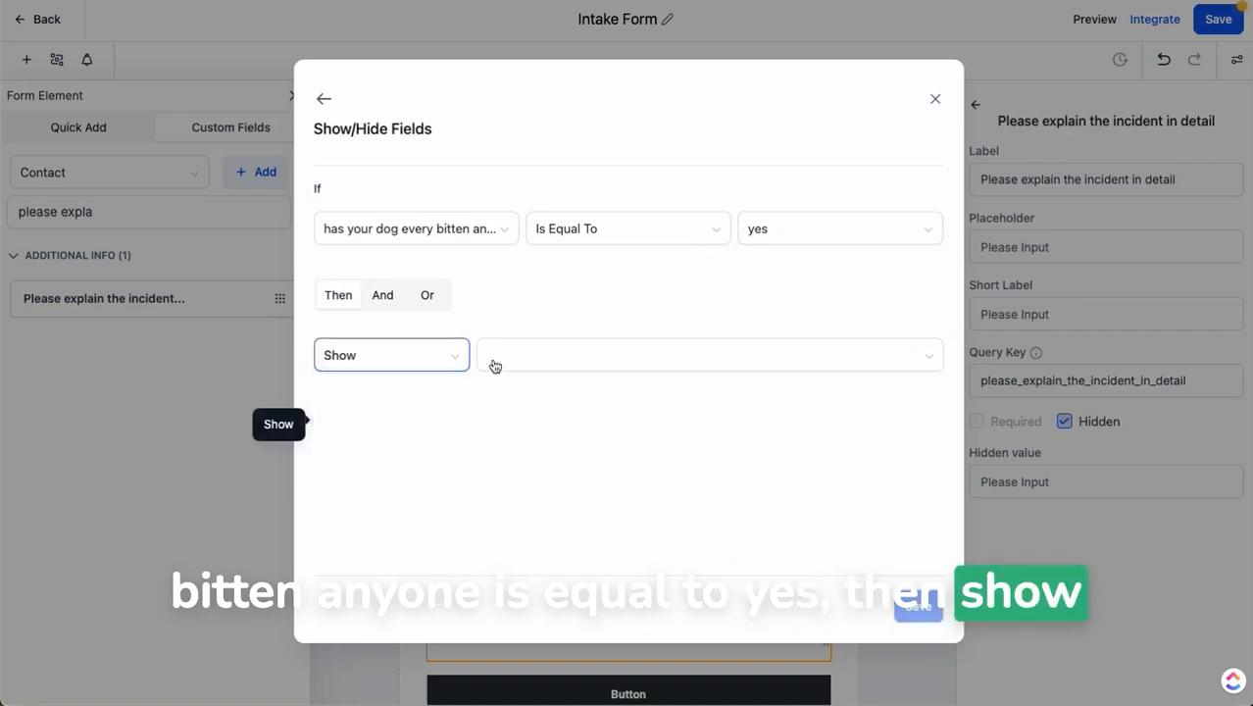
click(498, 361)
click(631, 583)
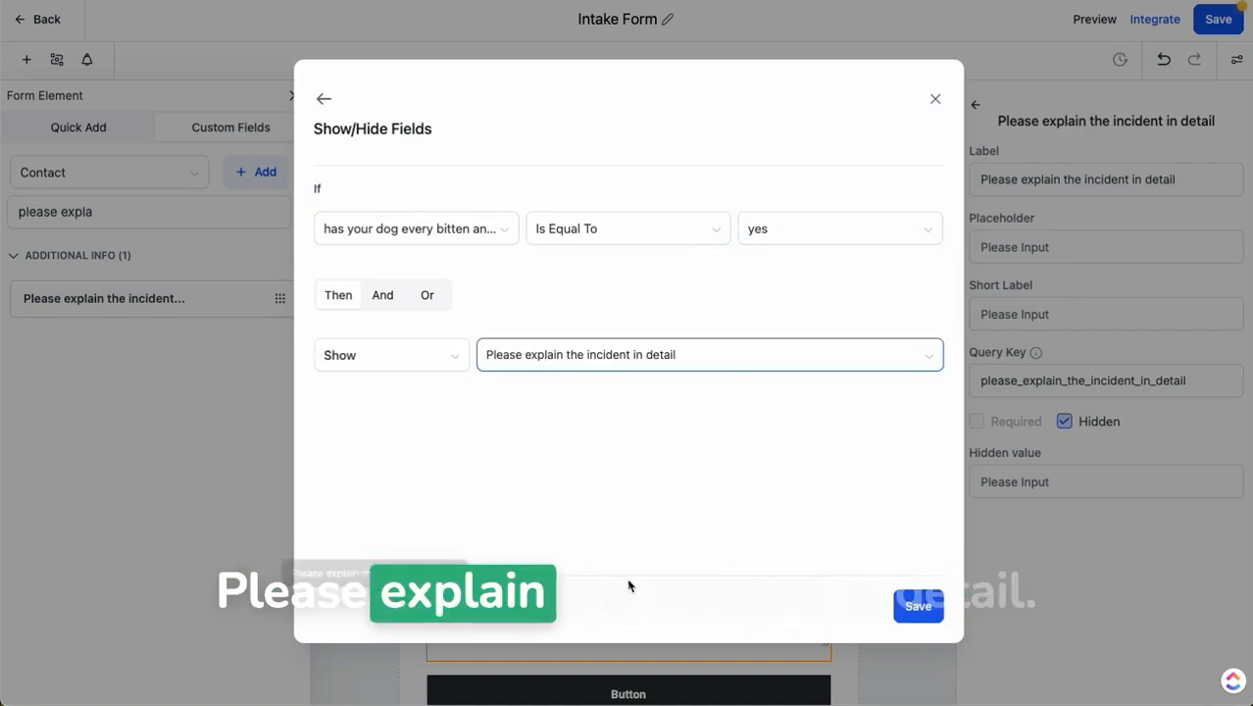
click(913, 605)
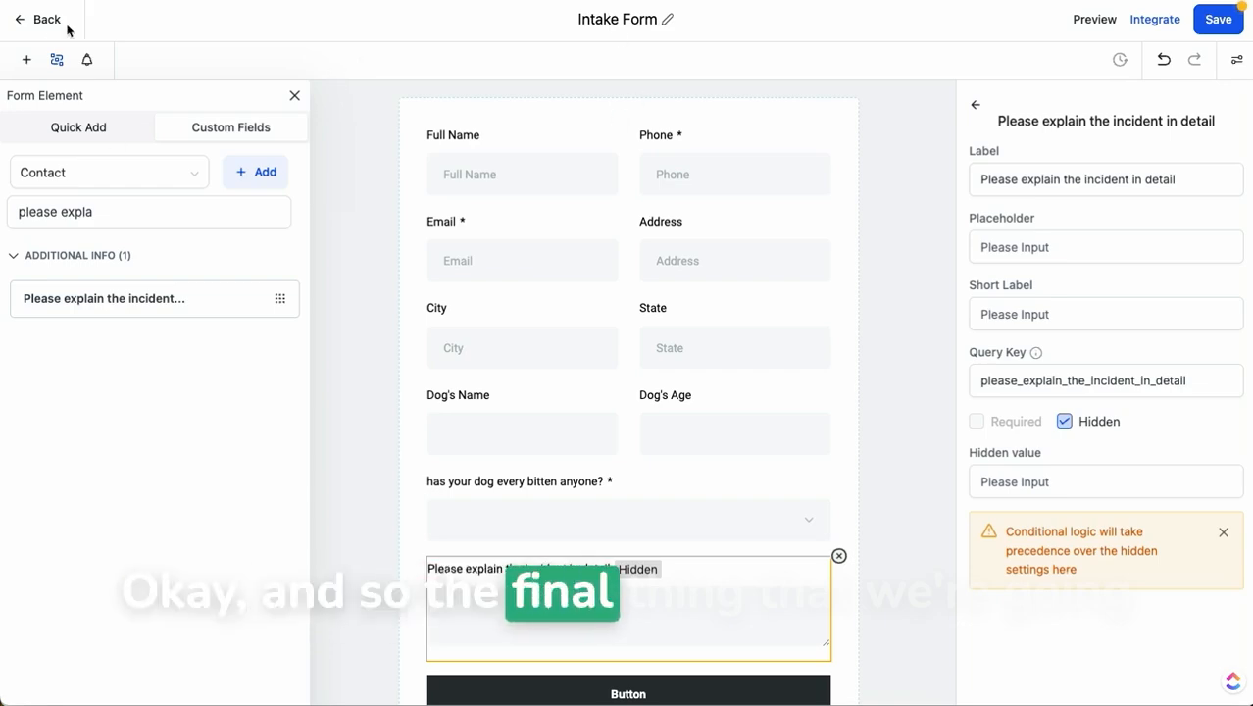
Leave the Intake Form, review the Form Submission workflow in the automations' Templates - Inquiries folder, and go back to the workflow list
click(44, 19)
click(798, 410)
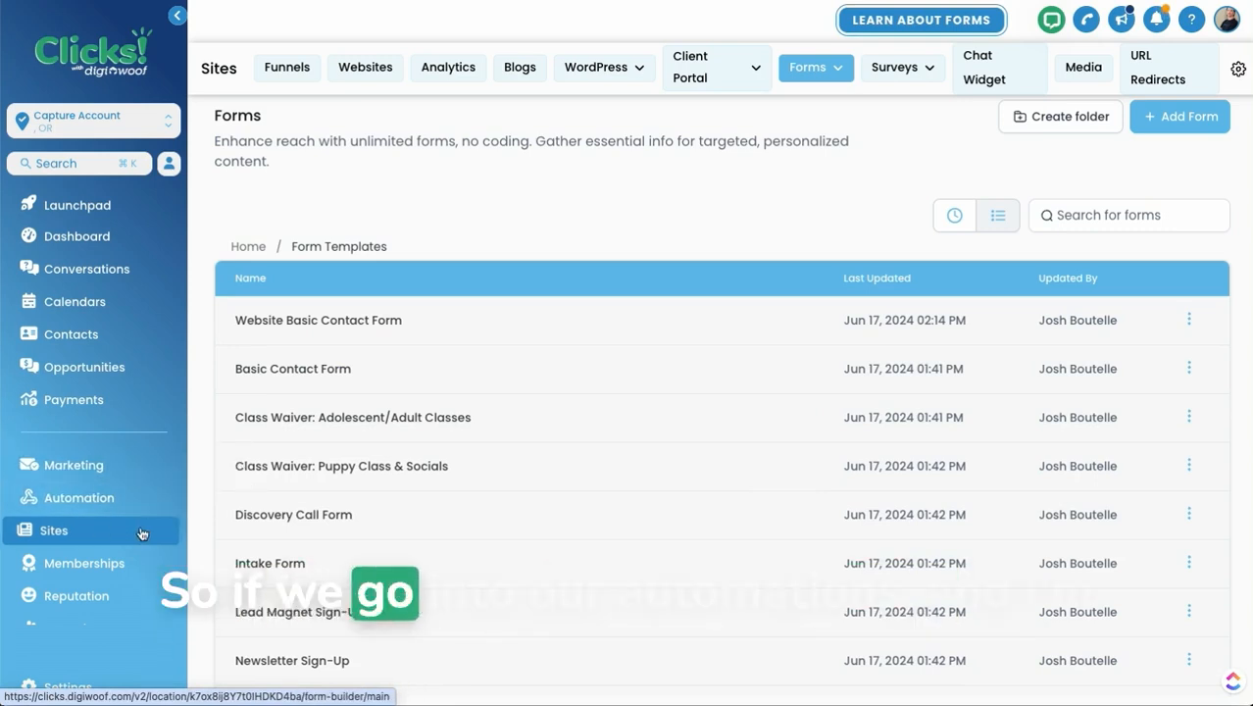
click(86, 507)
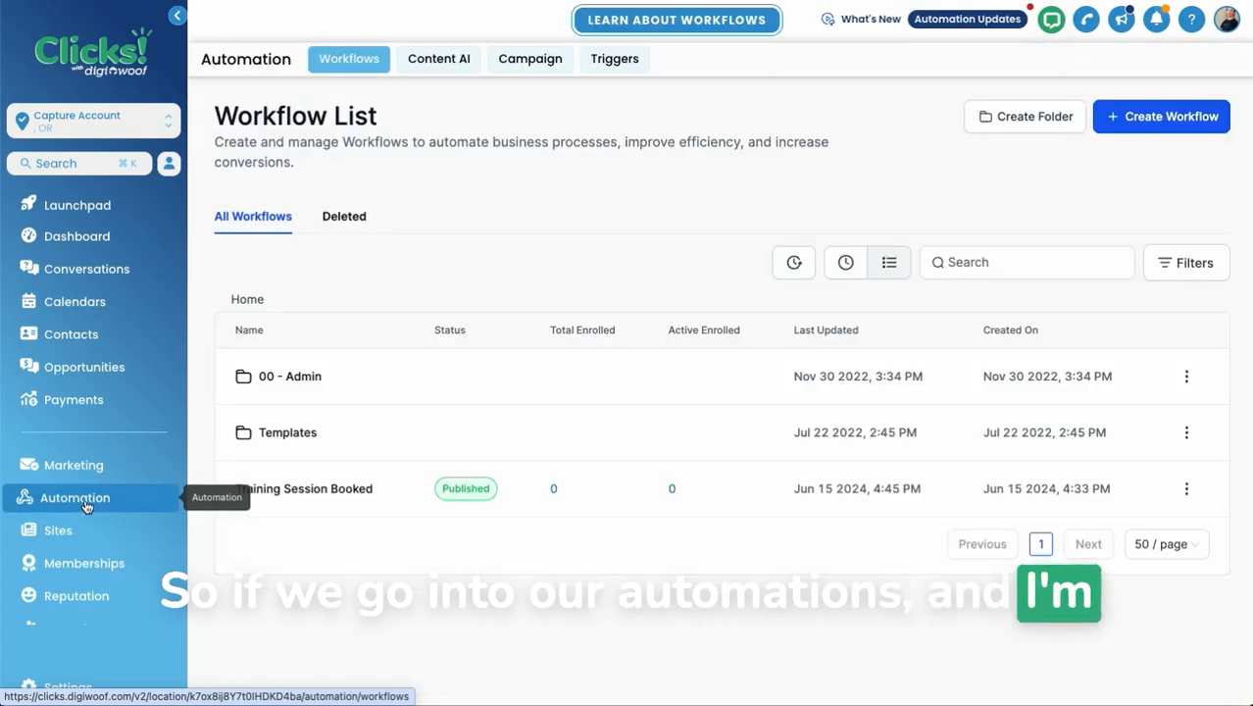
click(287, 432)
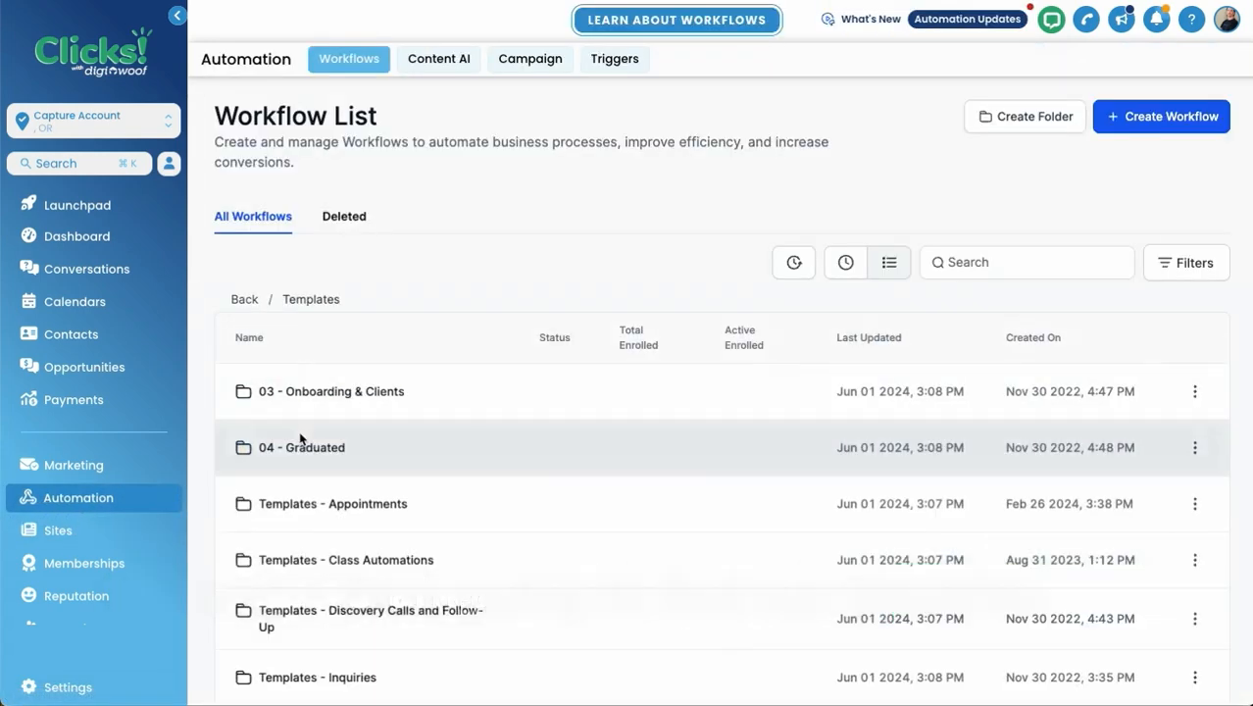
scroll(302, 433, down, 3)
click(347, 518)
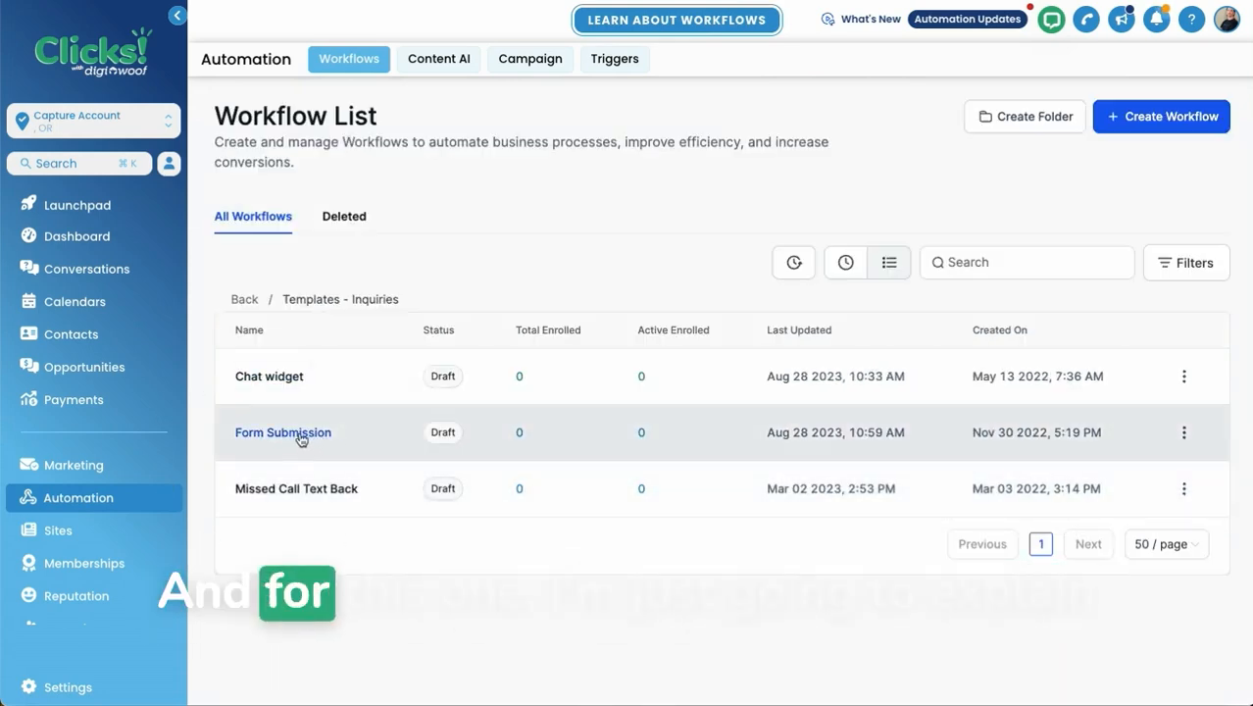
click(301, 438)
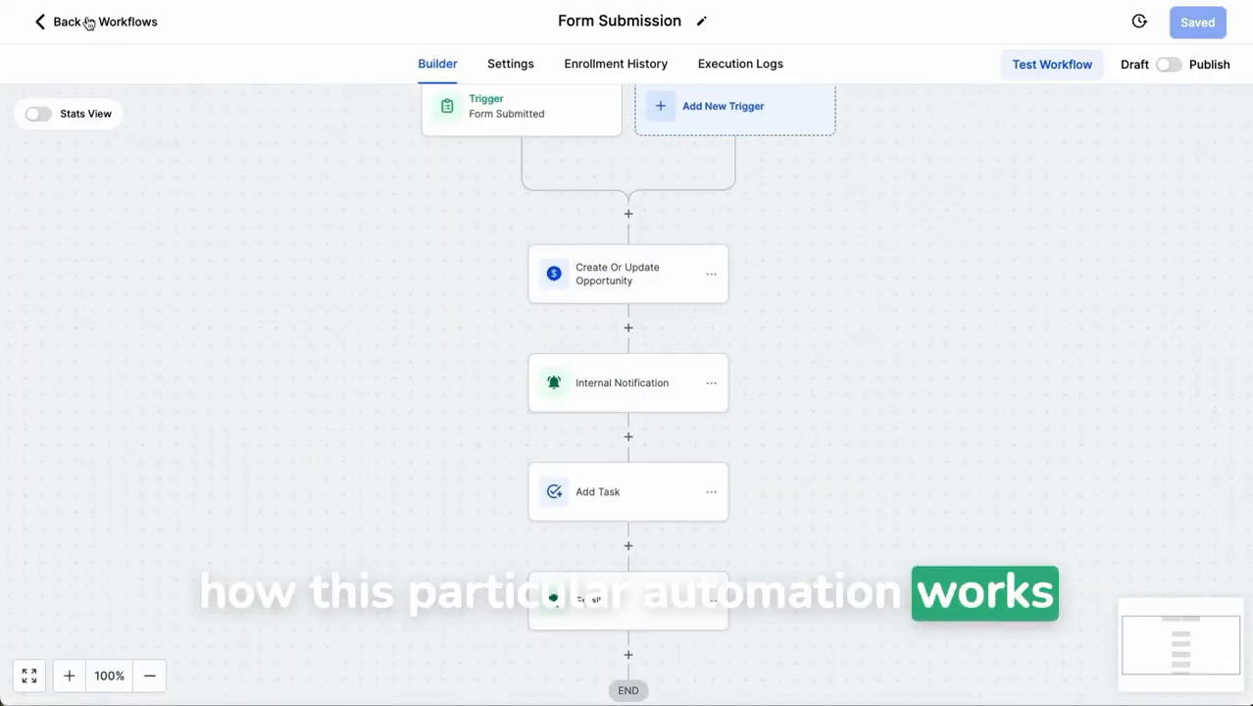
click(92, 22)
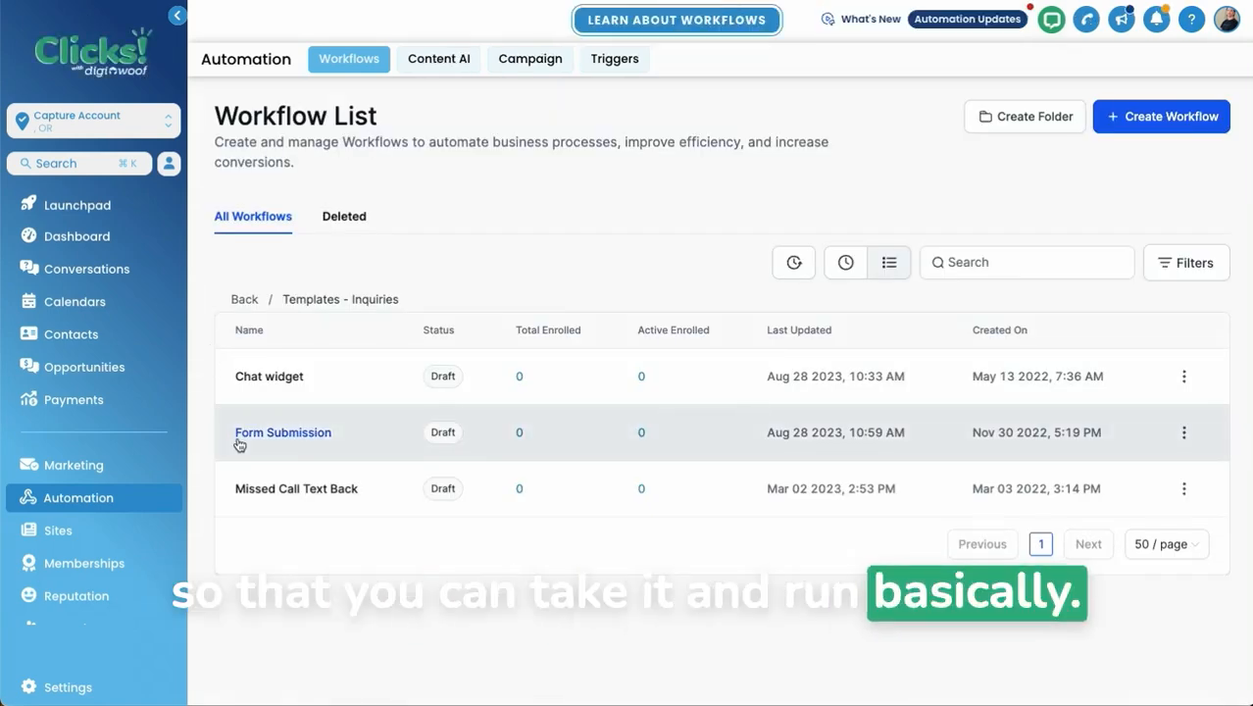
Open the Form Submission workflow and set its Form Submitted trigger's filter to Form is Website Basic Contact Form, saving the trigger
click(1186, 435)
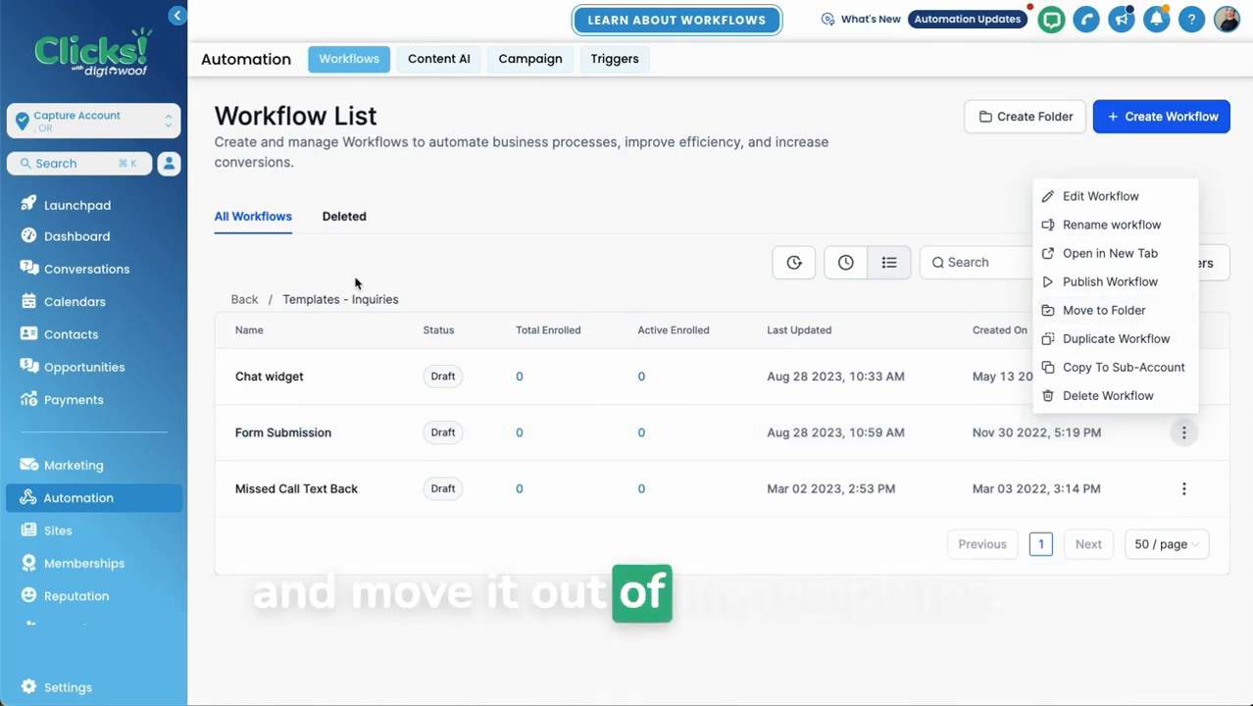
click(323, 434)
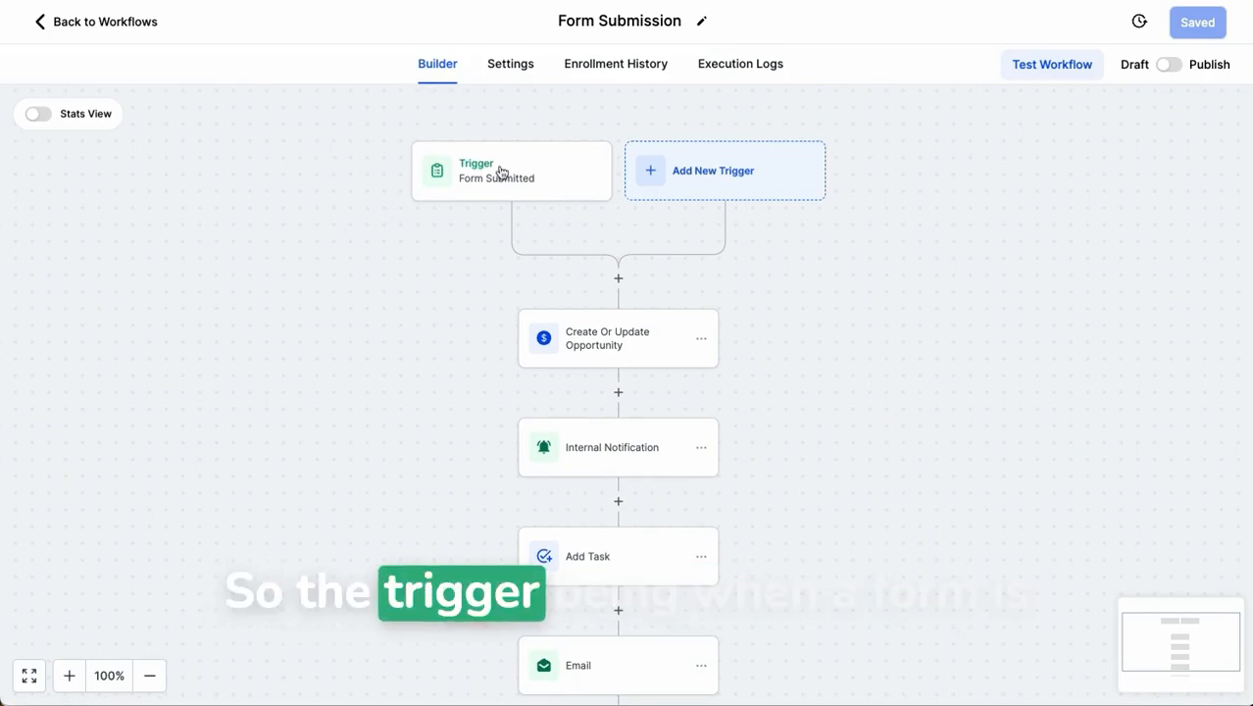
click(506, 175)
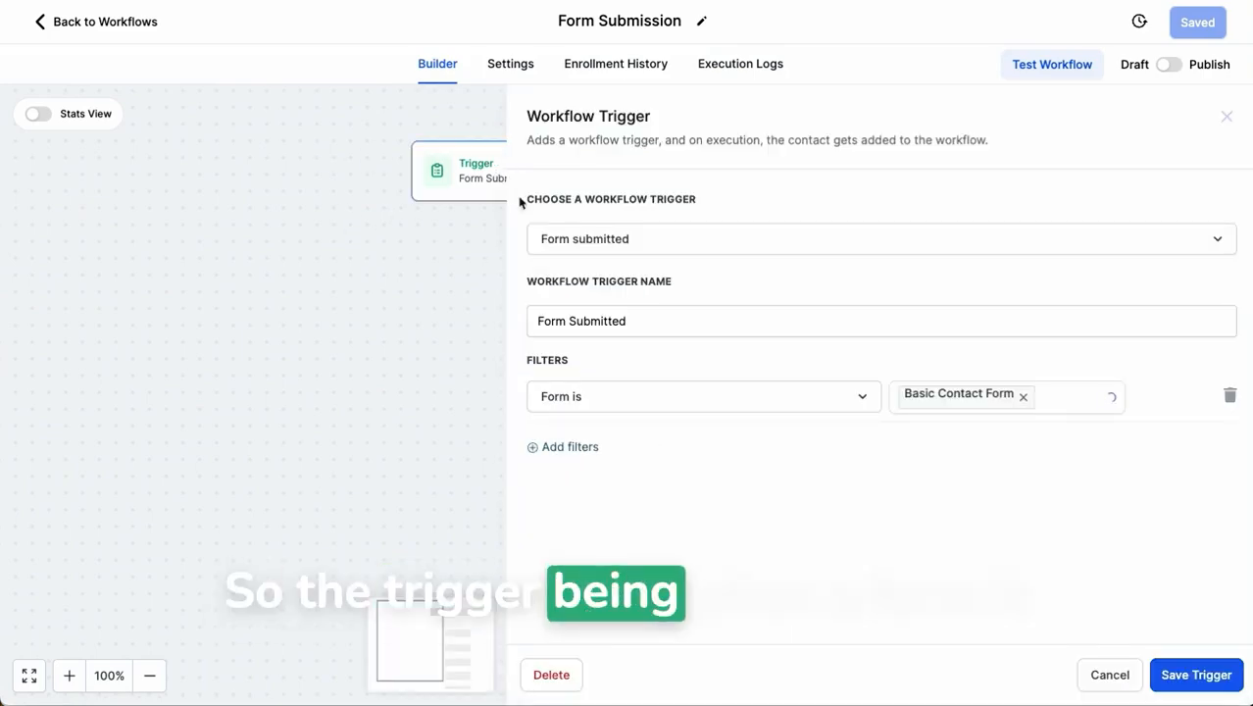
click(1228, 397)
click(593, 375)
click(644, 409)
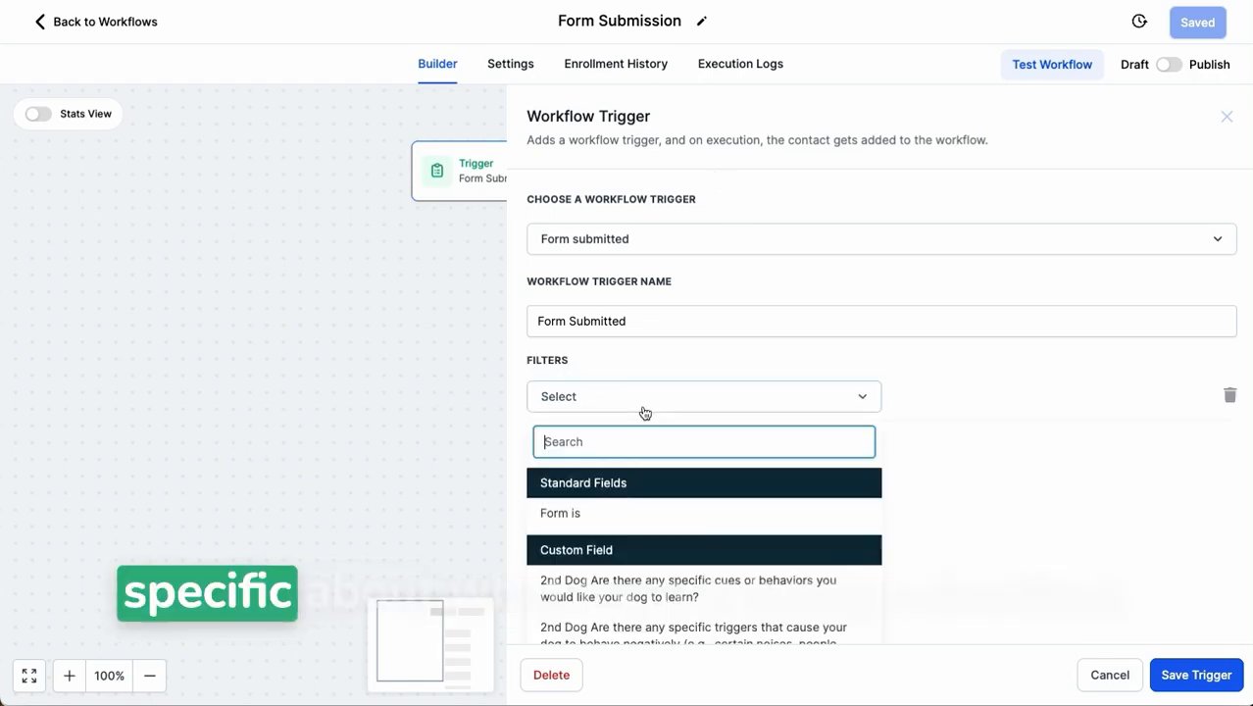
click(560, 513)
click(961, 392)
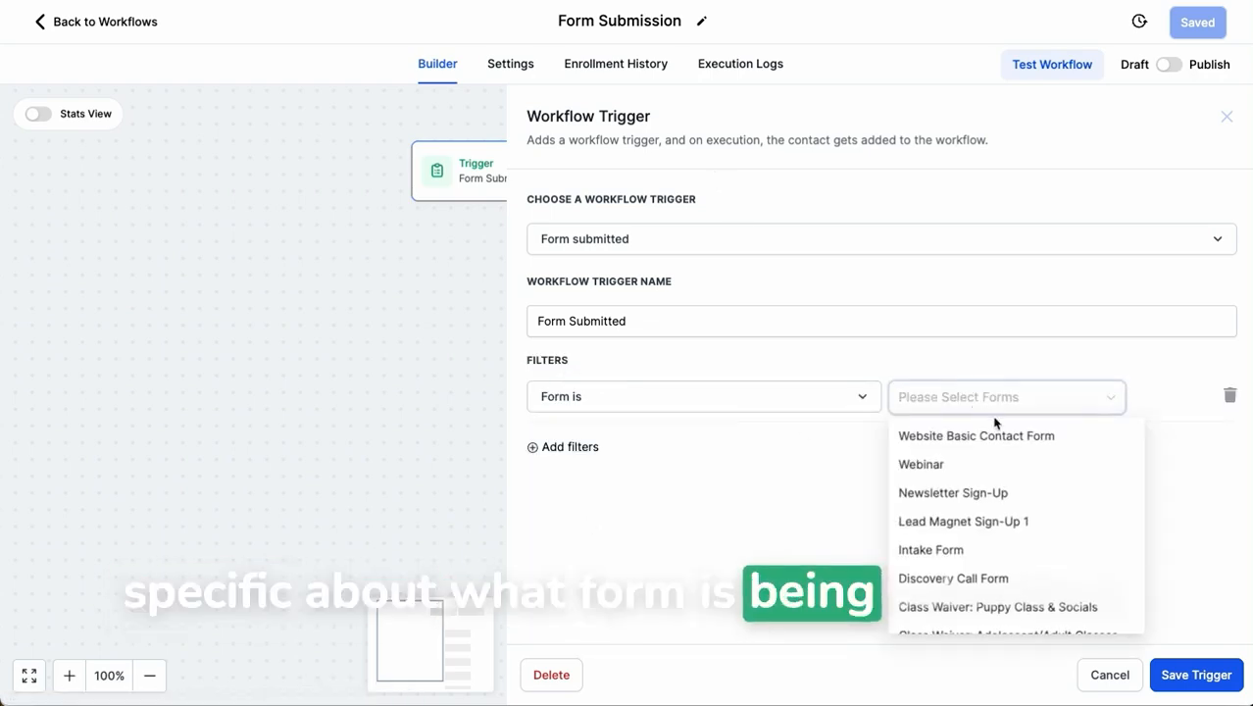
click(1013, 436)
click(1056, 382)
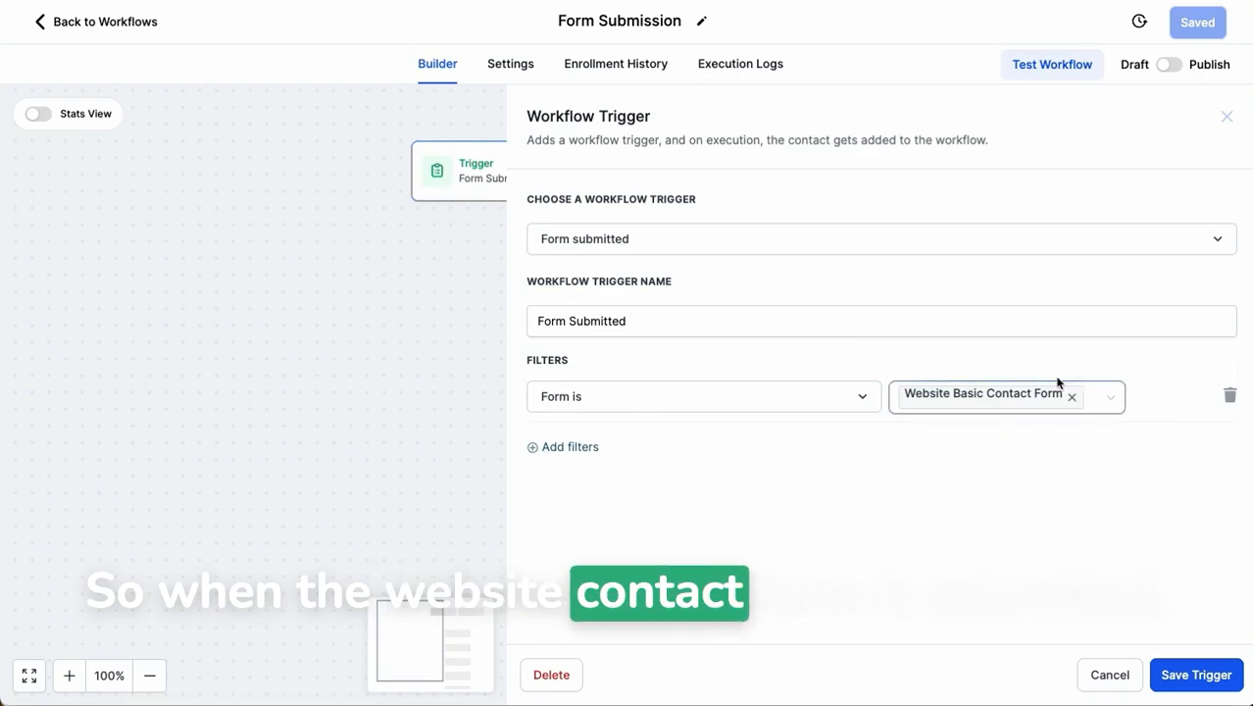
click(1194, 674)
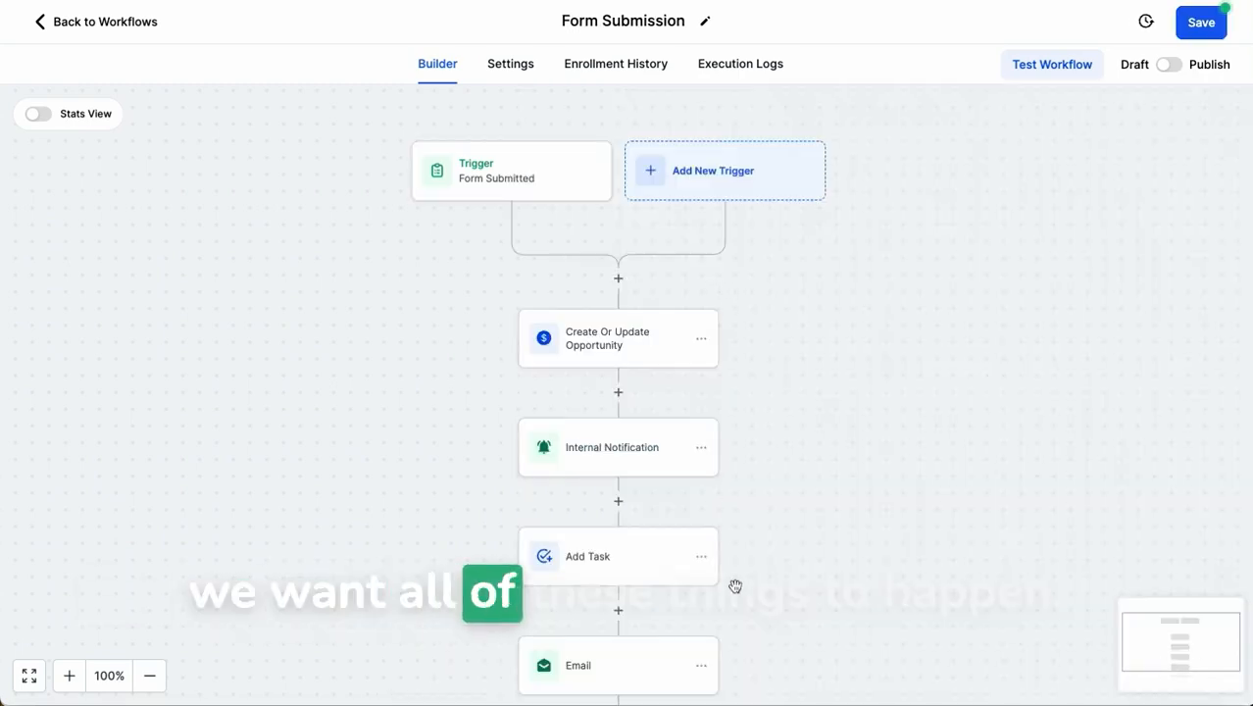
Review the pipeline and stage settings of the Create Or Update Opportunity action without changing them
scroll(735, 586, down, 3)
scroll(735, 586, up, 3)
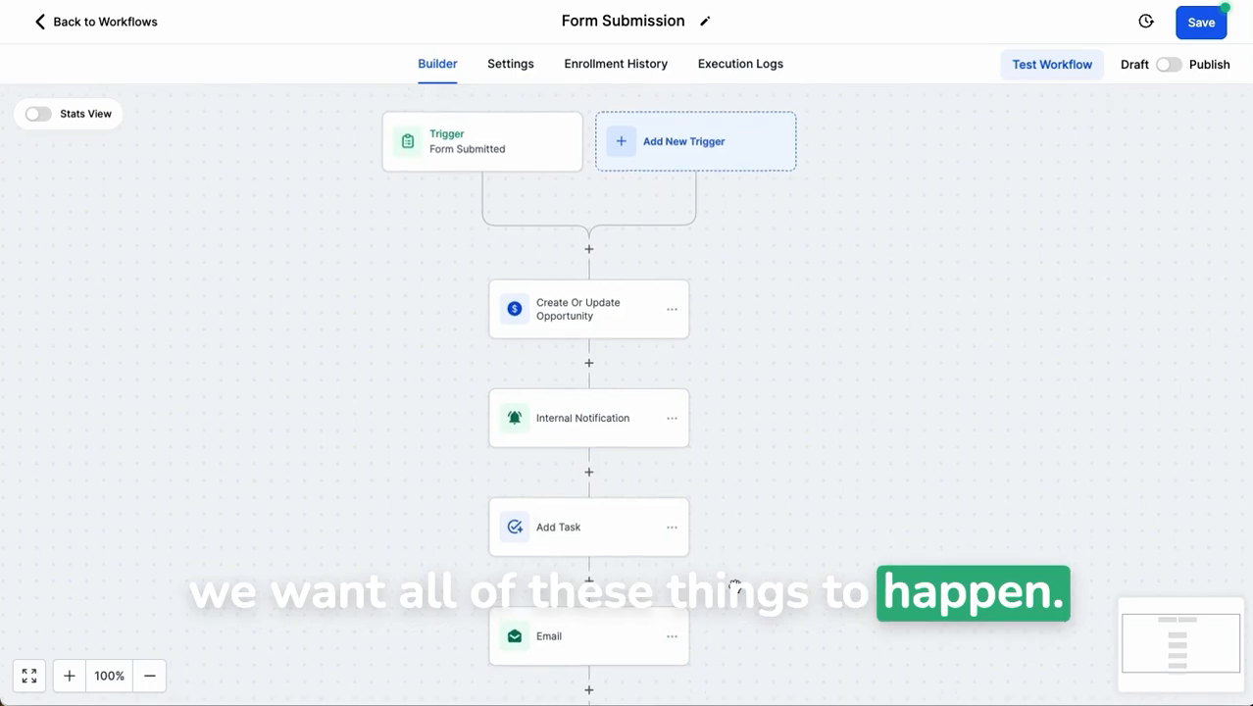
click(652, 322)
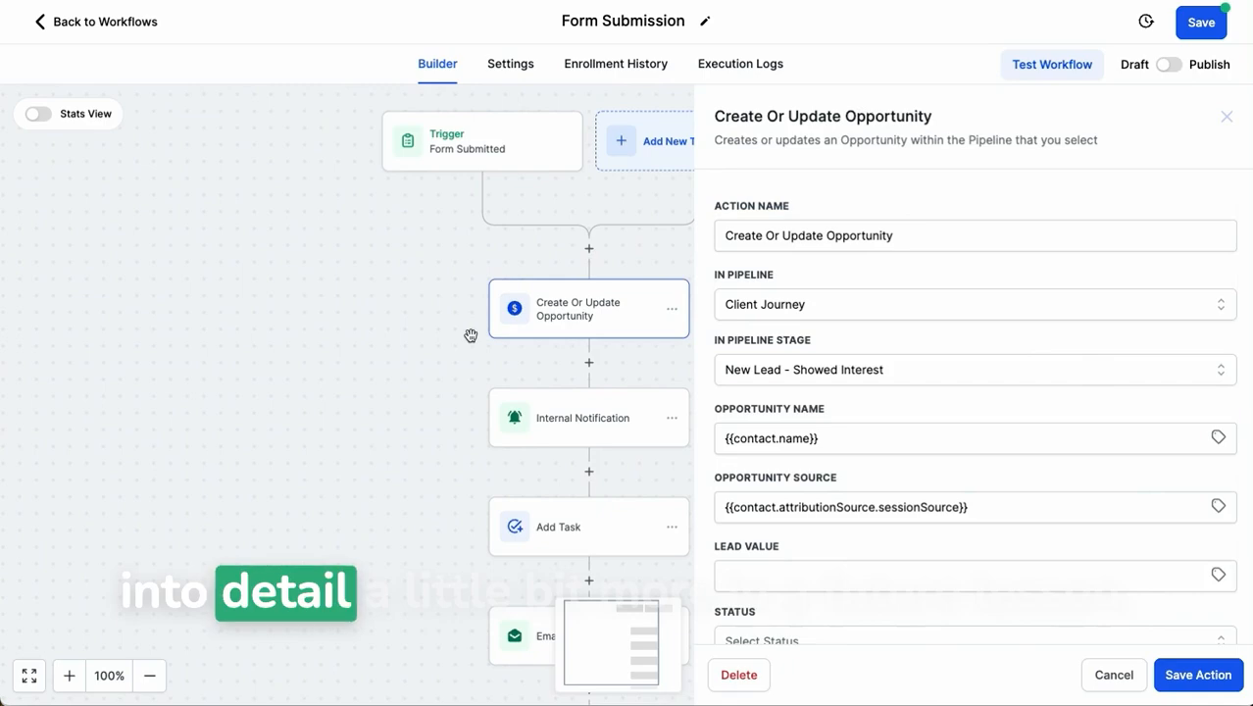
click(1115, 674)
Check the Internal Notification action's settings and delete only that action from the workflow
click(601, 425)
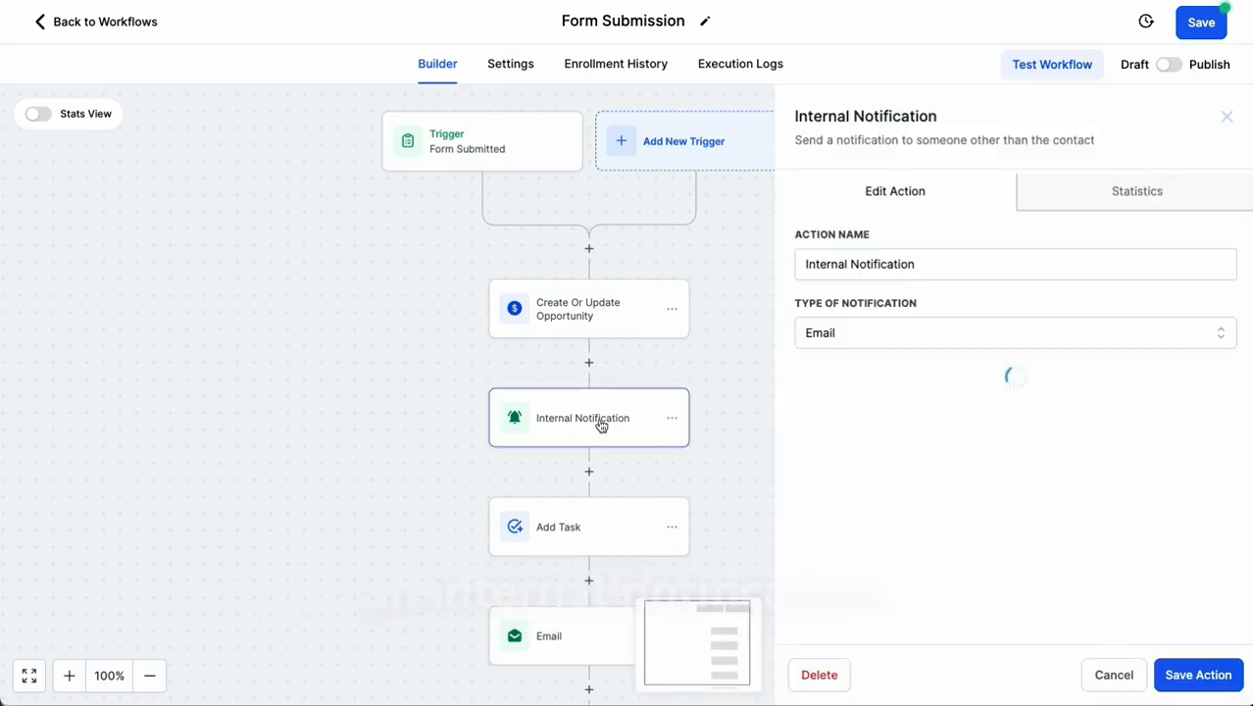
click(1113, 675)
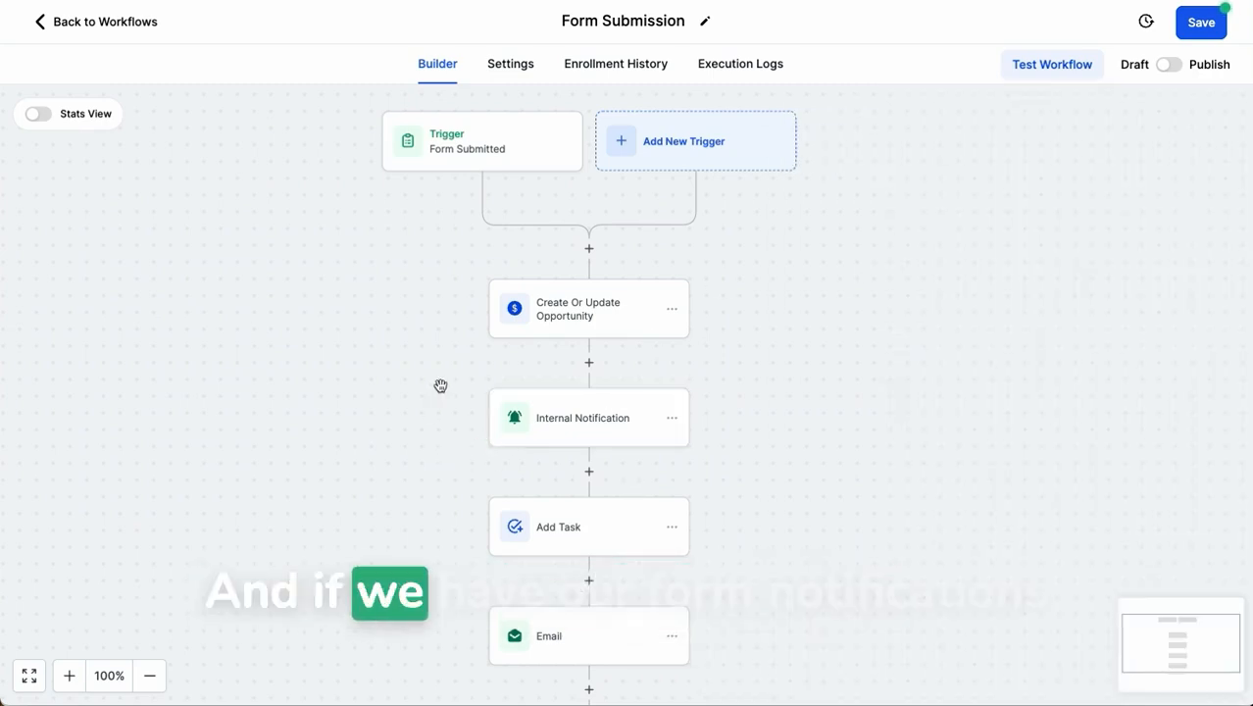
click(672, 419)
mouse_move(735, 545)
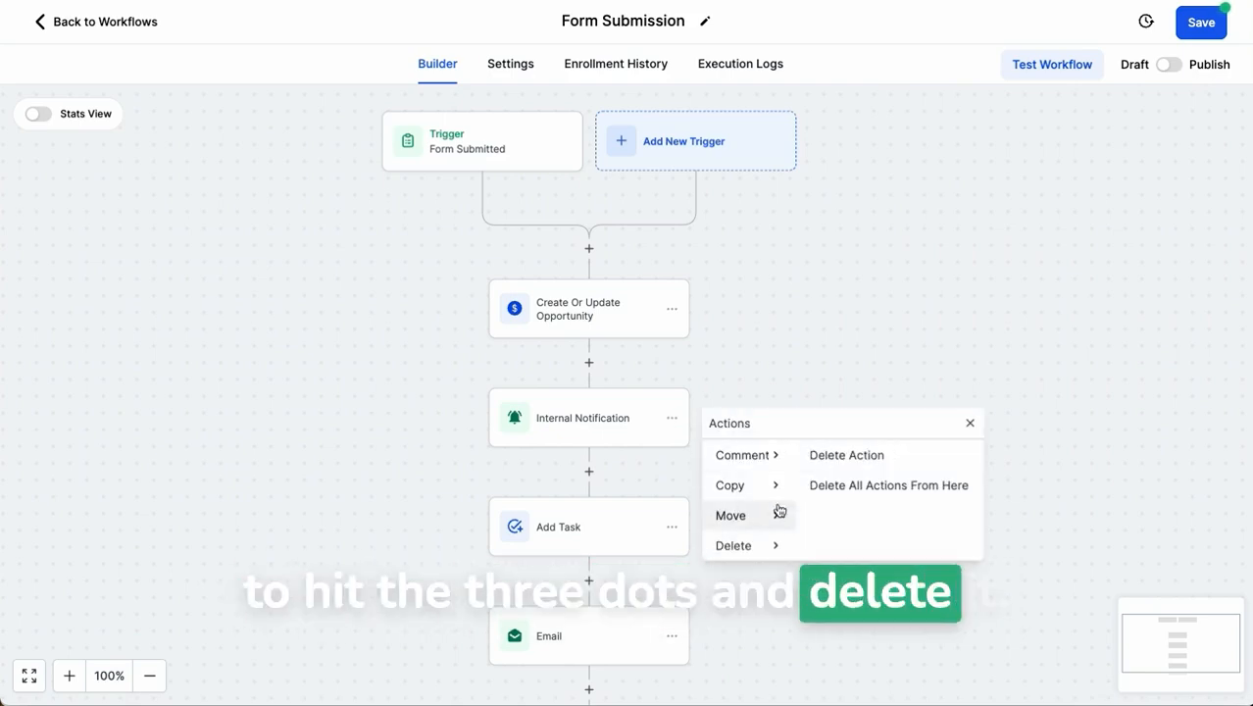
click(852, 464)
Insert "a website contact form:" before the dog's name value in the Add Task action's description
click(583, 427)
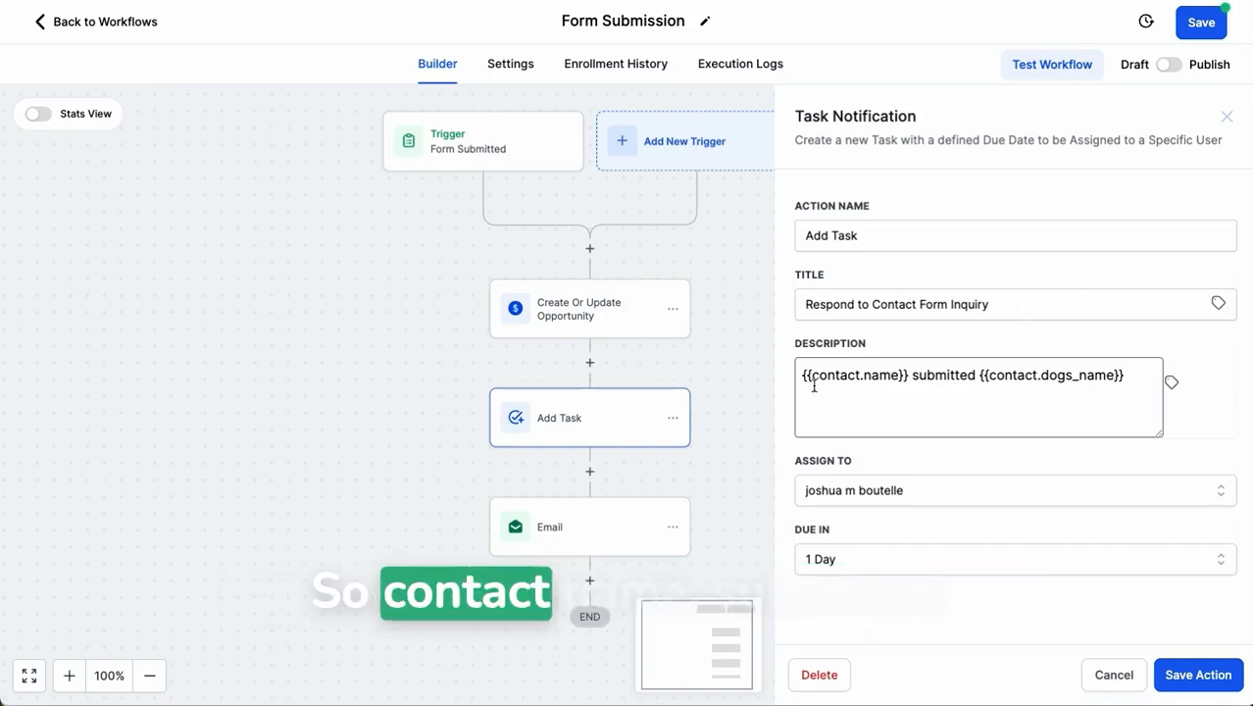
click(980, 374)
text(a webs)
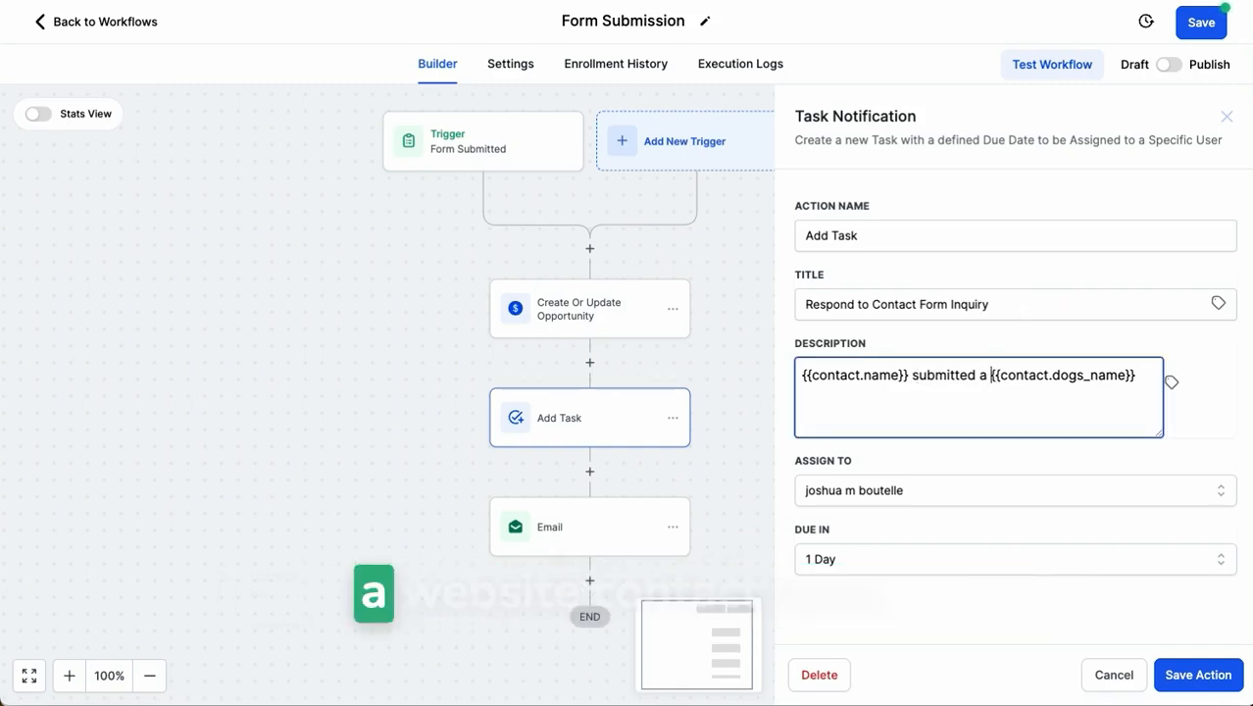
text(ite contact f)
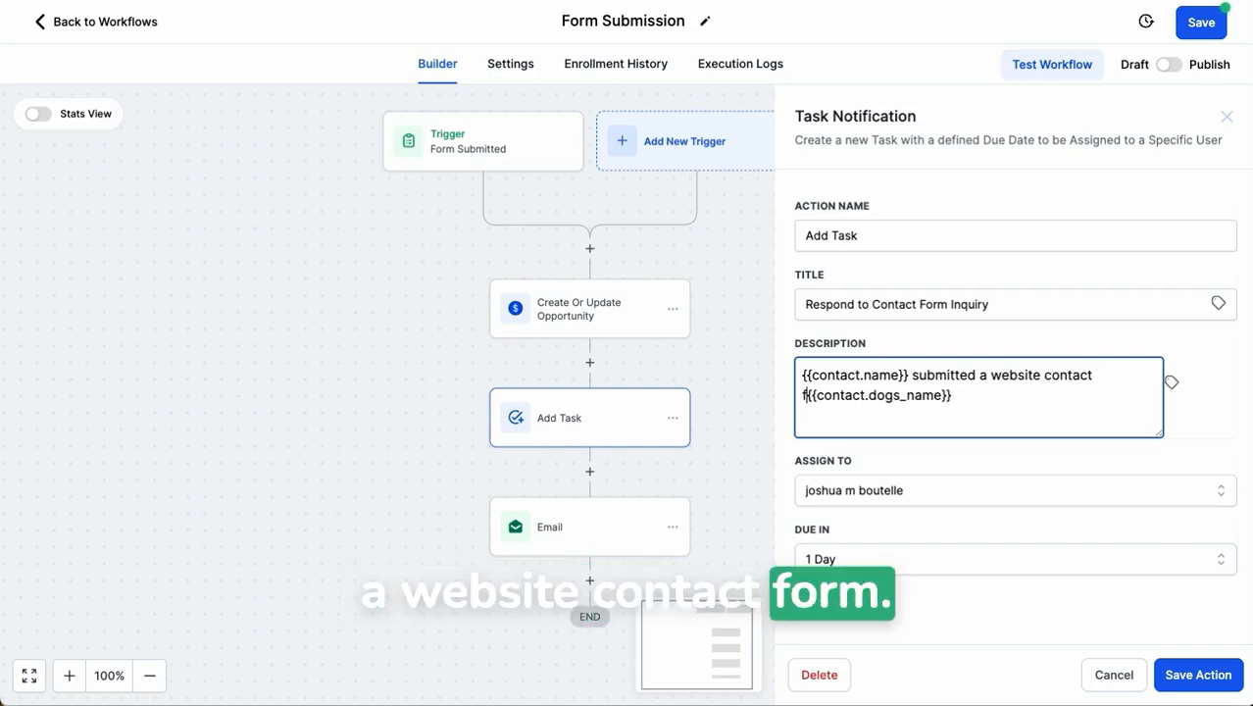
text(orm:)
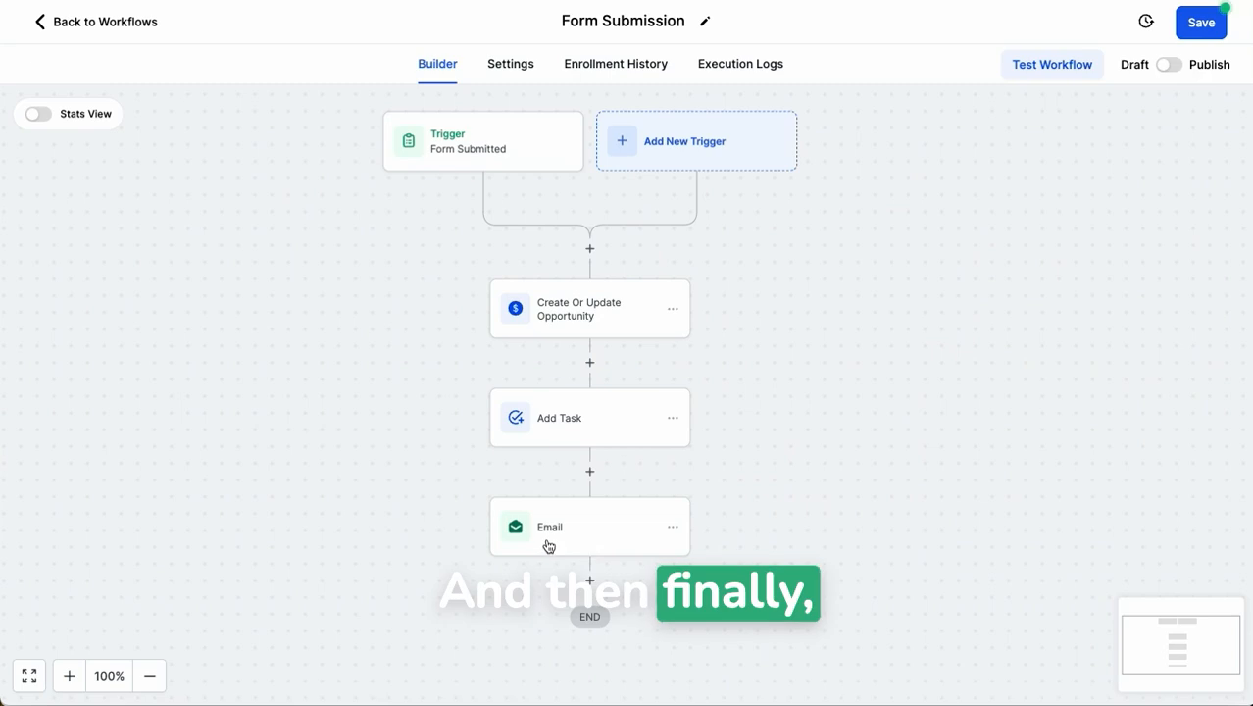
Reinsert the dog's name custom field after "Your inquiry for" in the Email action's subject, and save the workflow
click(550, 544)
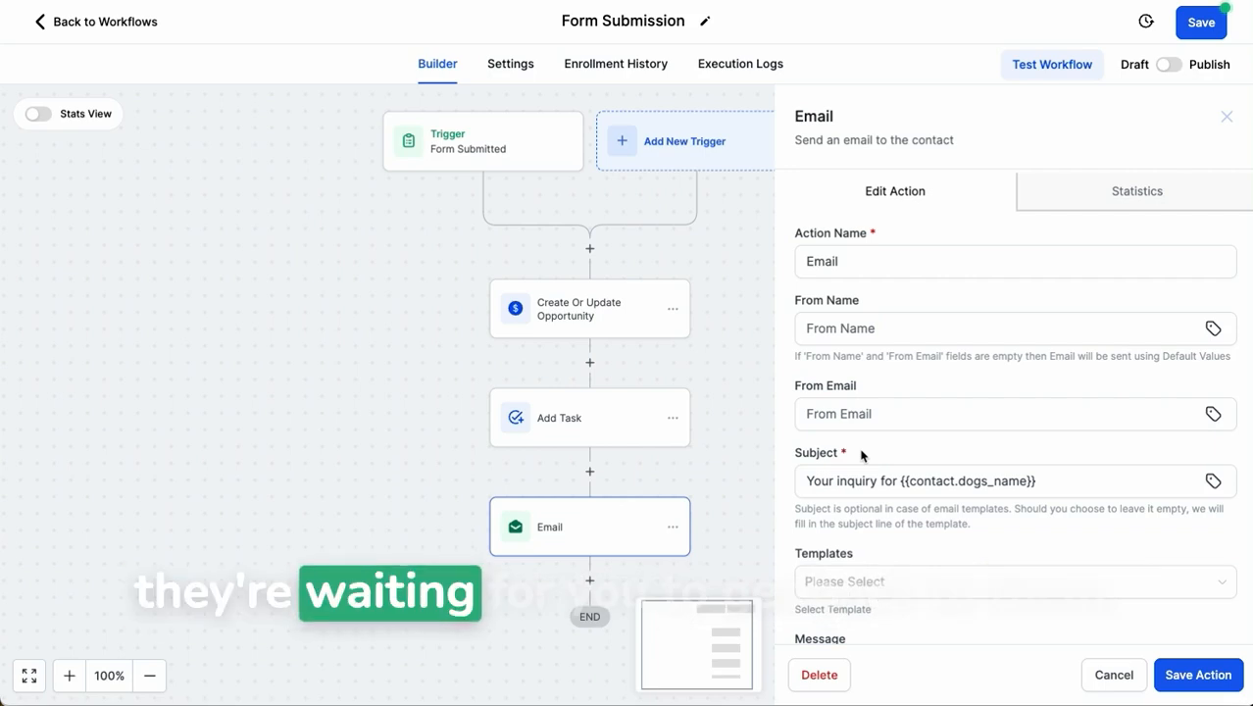
click(802, 480)
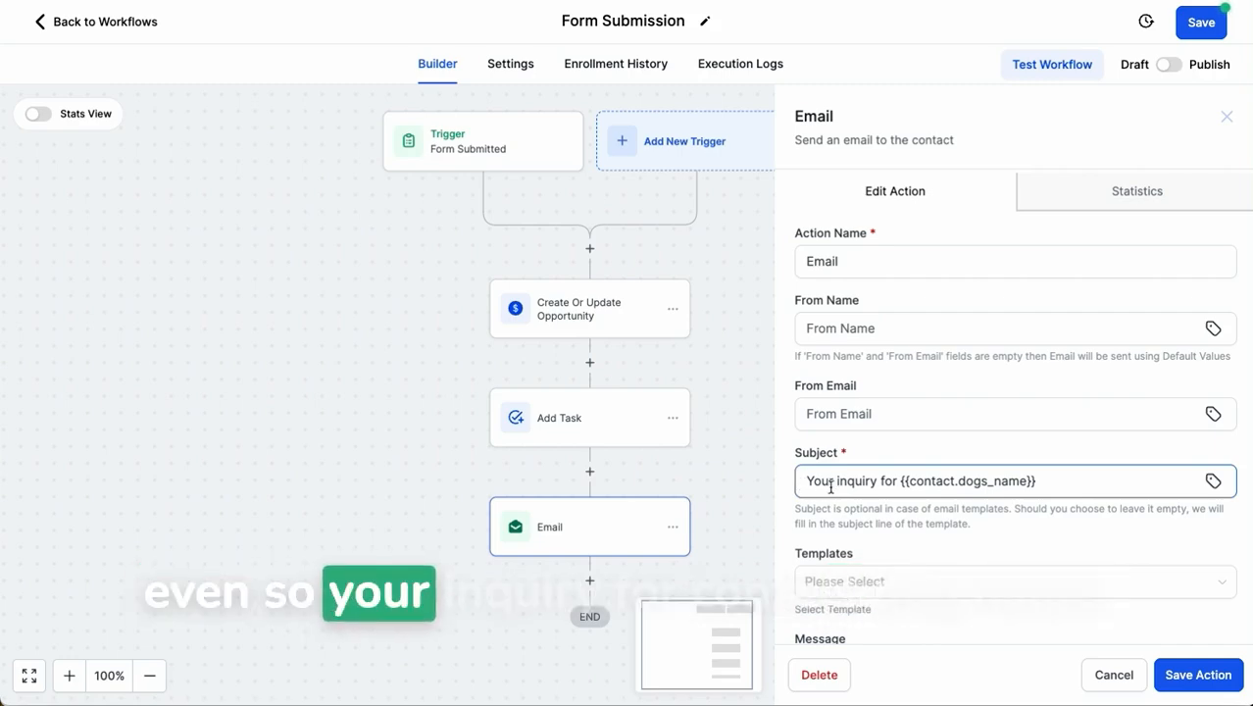
click(1063, 479)
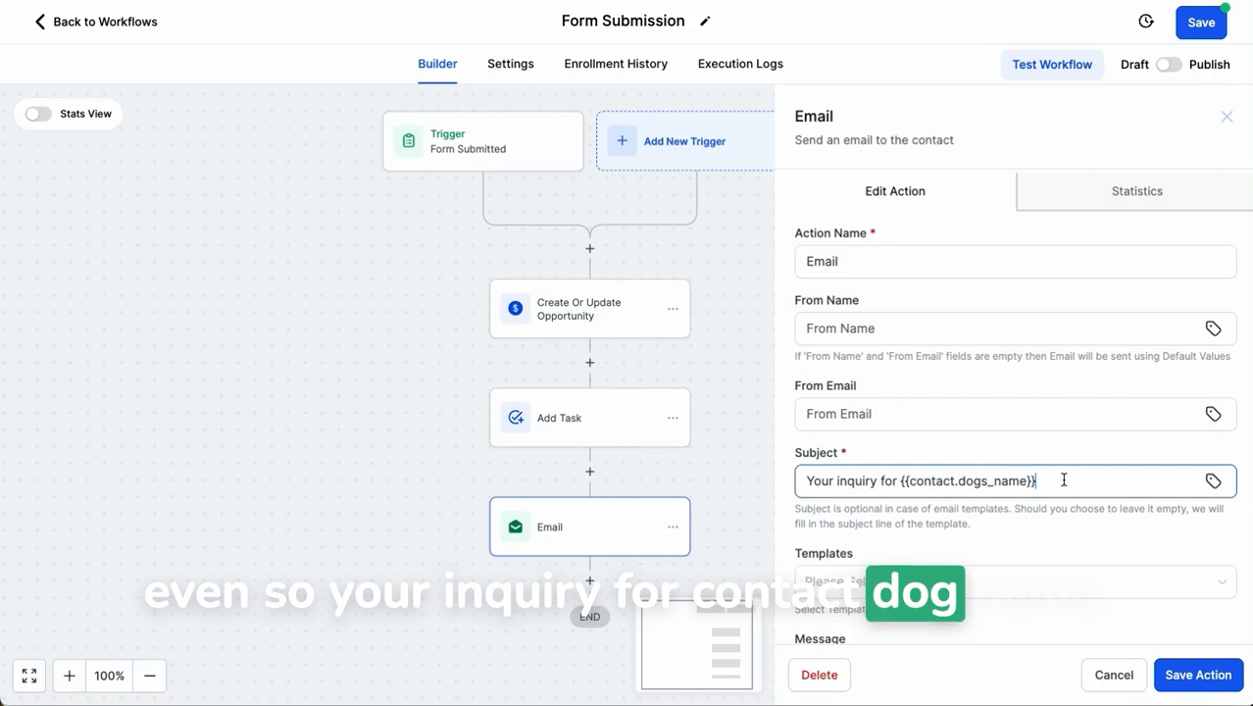
drag(1064, 479, 901, 480)
key(BackSpace)
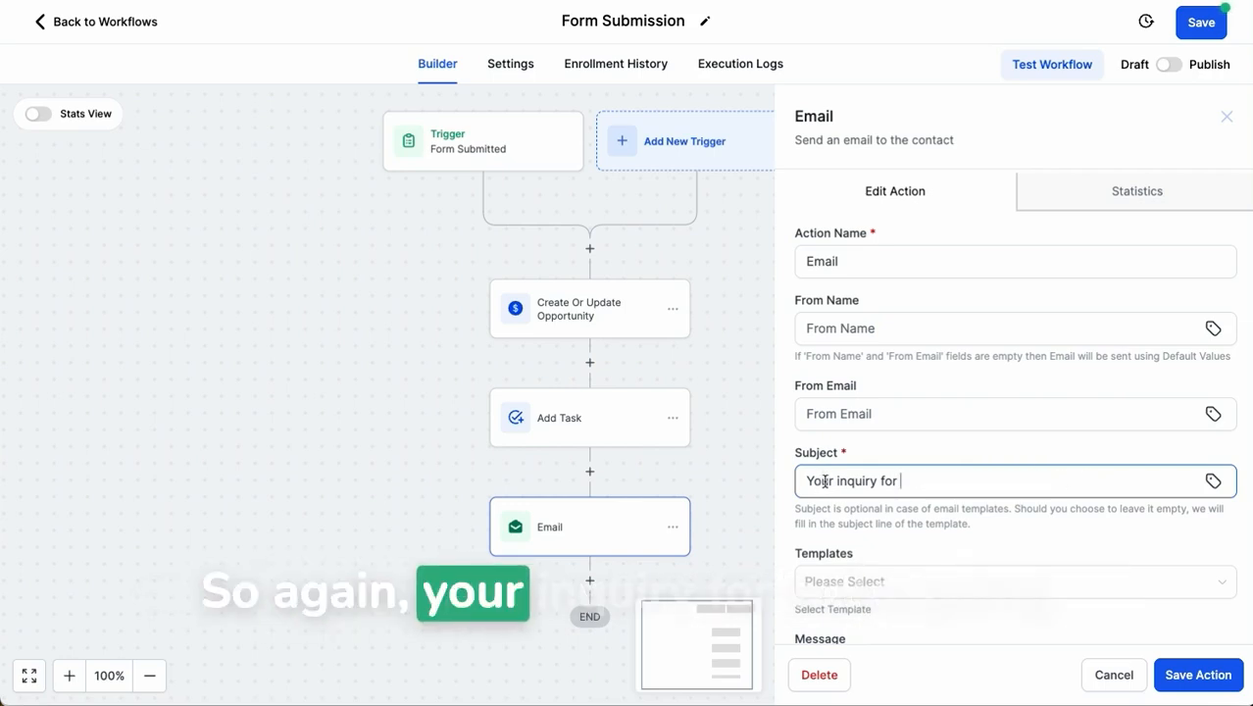
click(1214, 481)
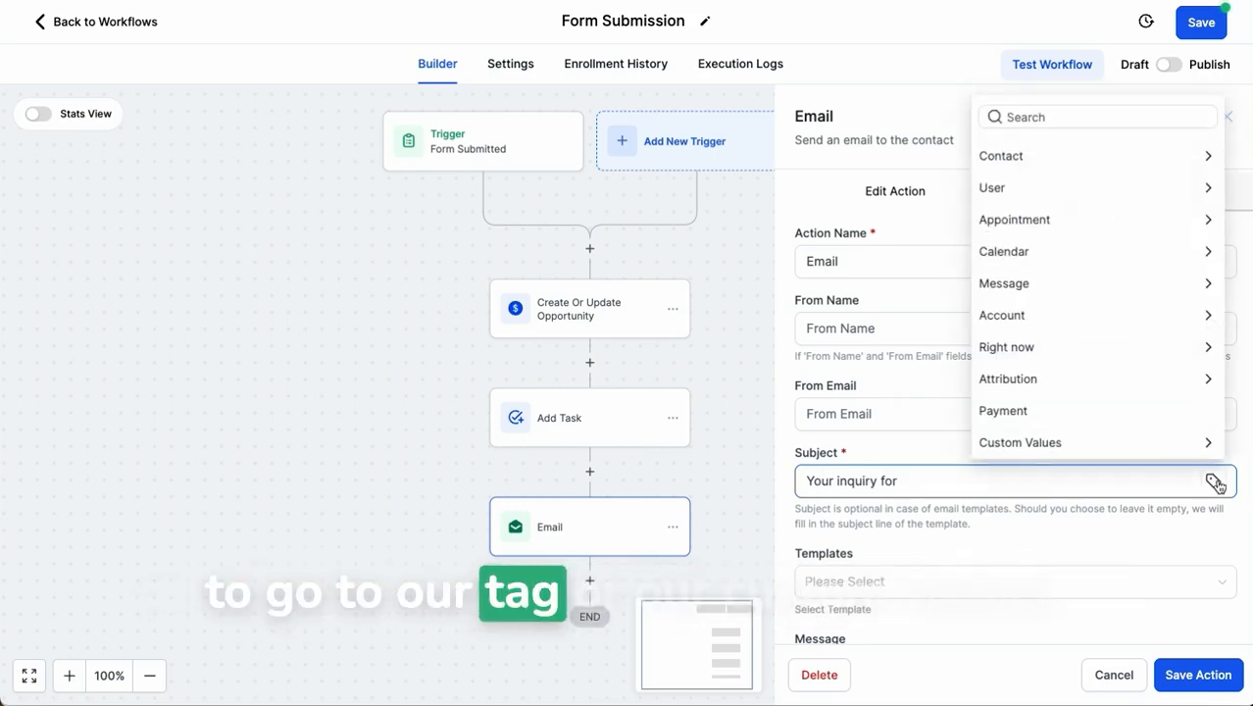
click(1019, 116)
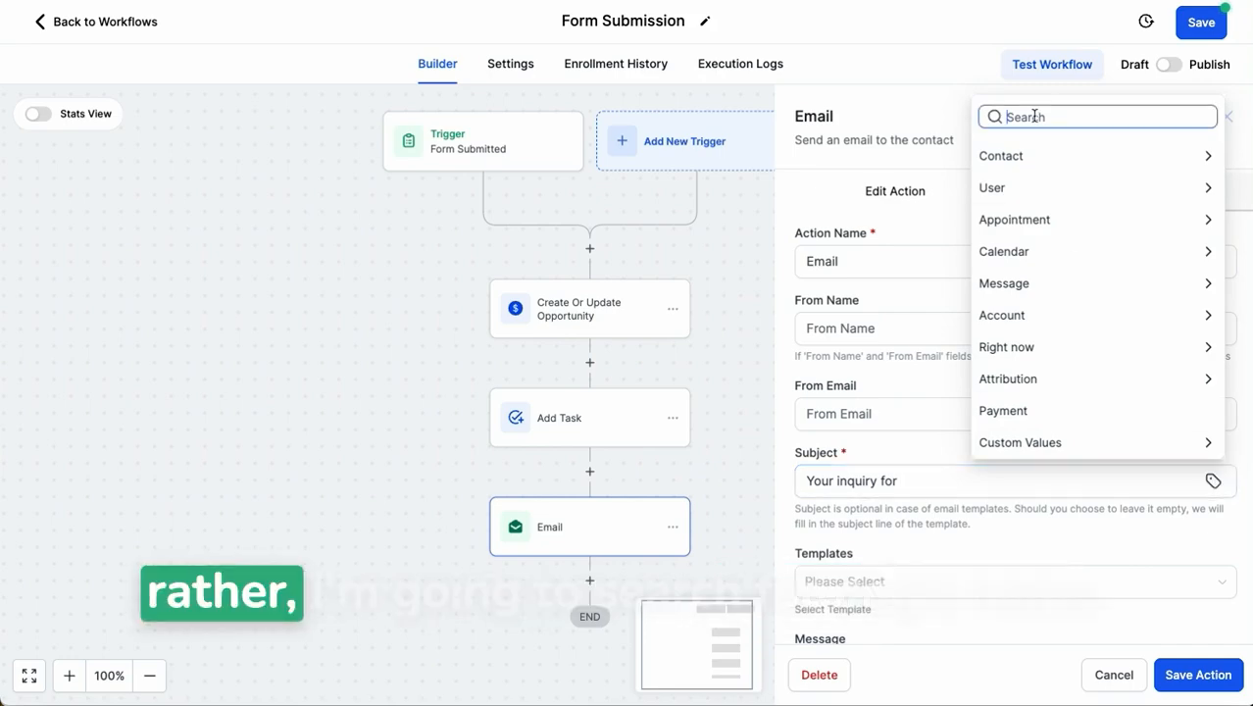
text(dog's name)
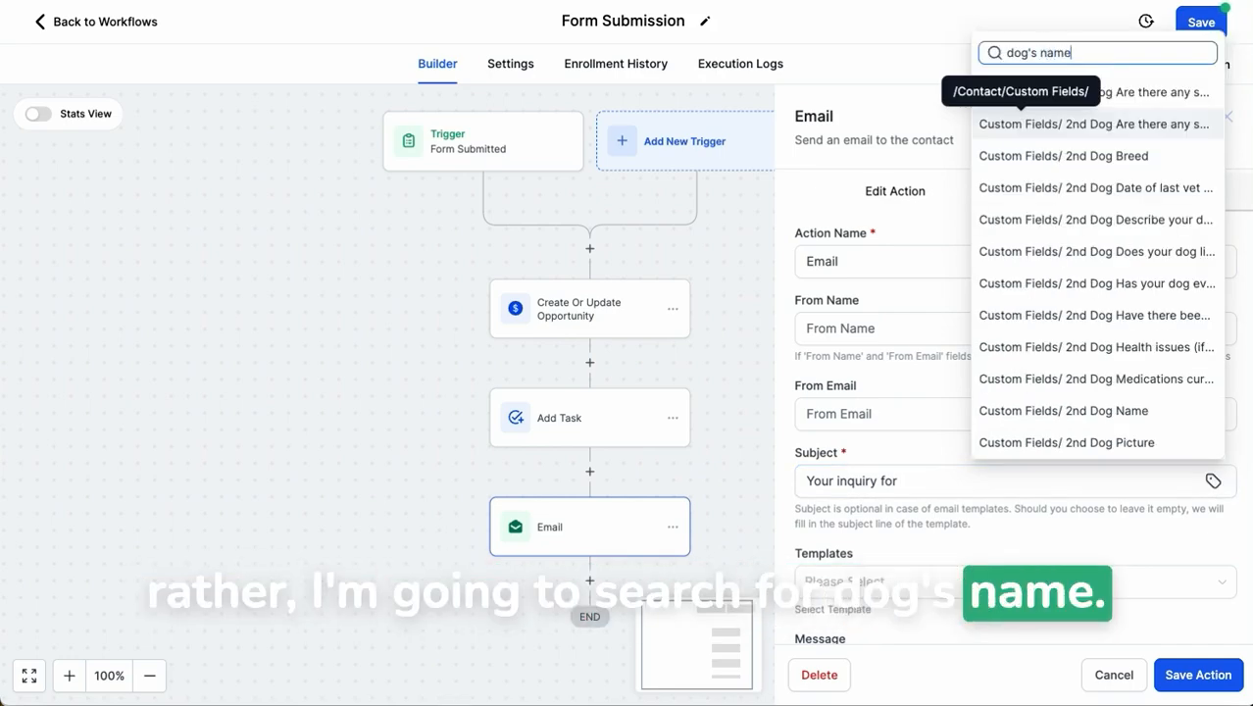
click(1073, 443)
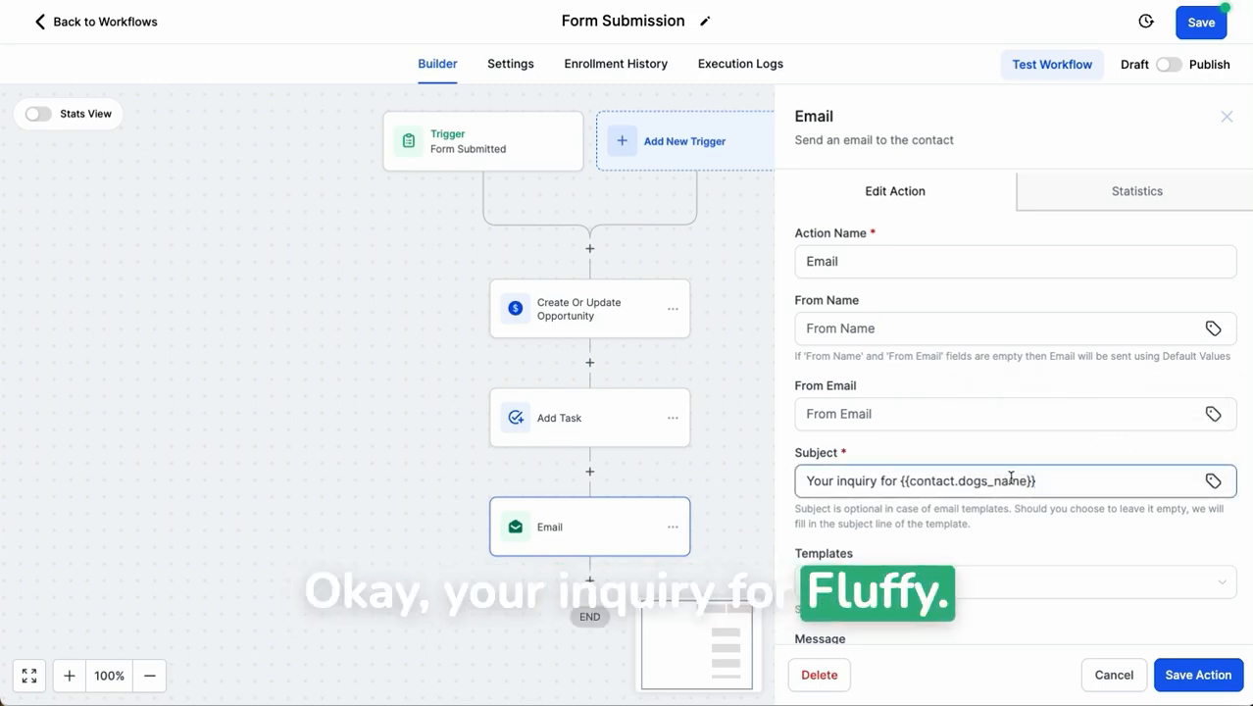
scroll(1010, 480, down, 3)
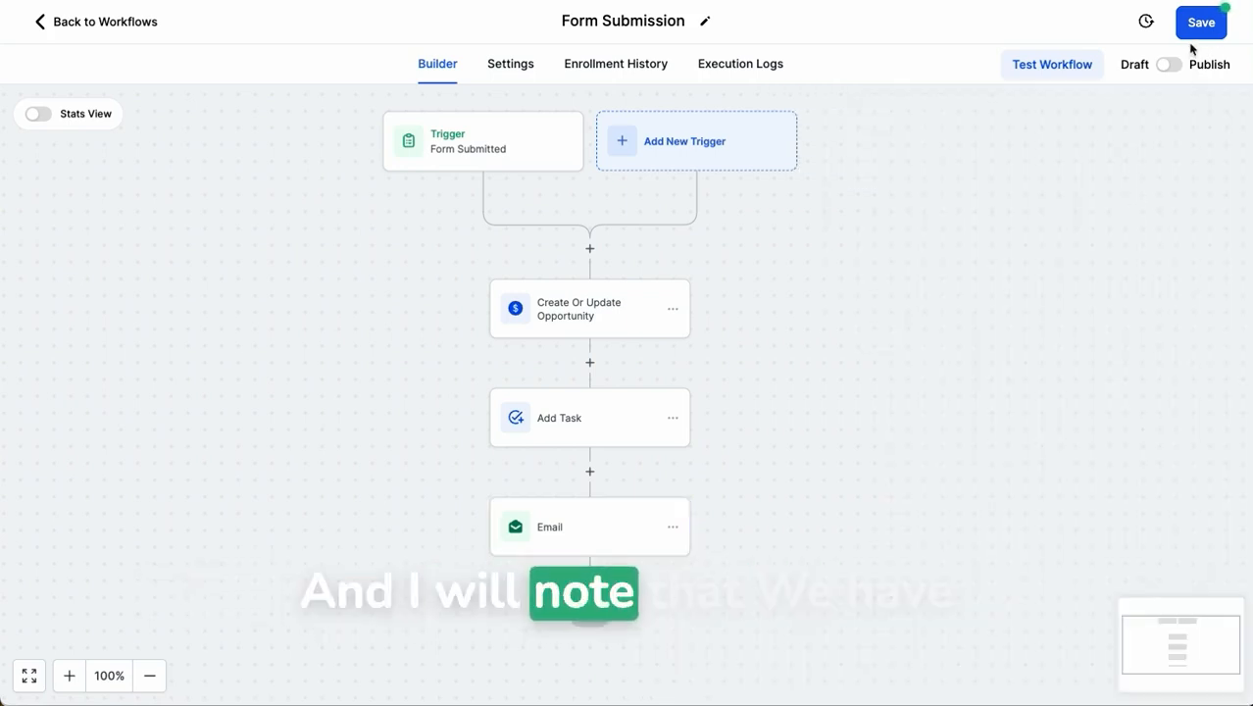
click(1195, 33)
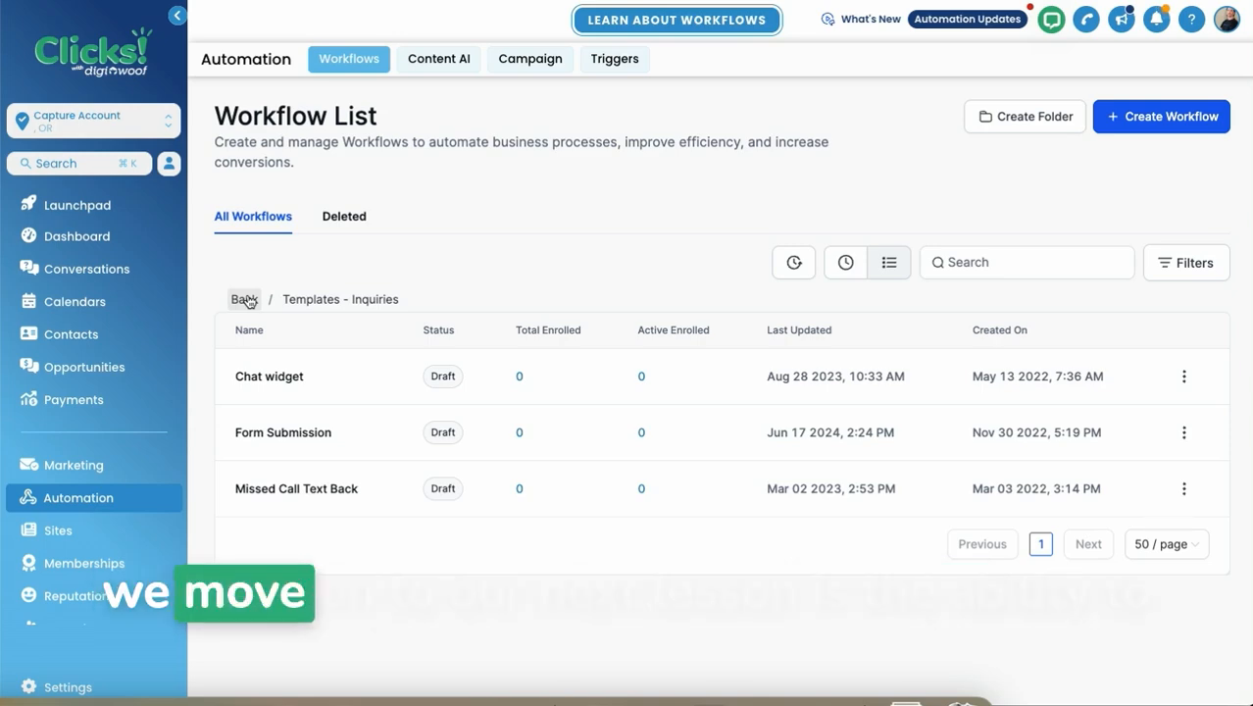
Preview the Website Basic Contact Form from the Form Templates folder, copy its web address, and close the preview
click(84, 526)
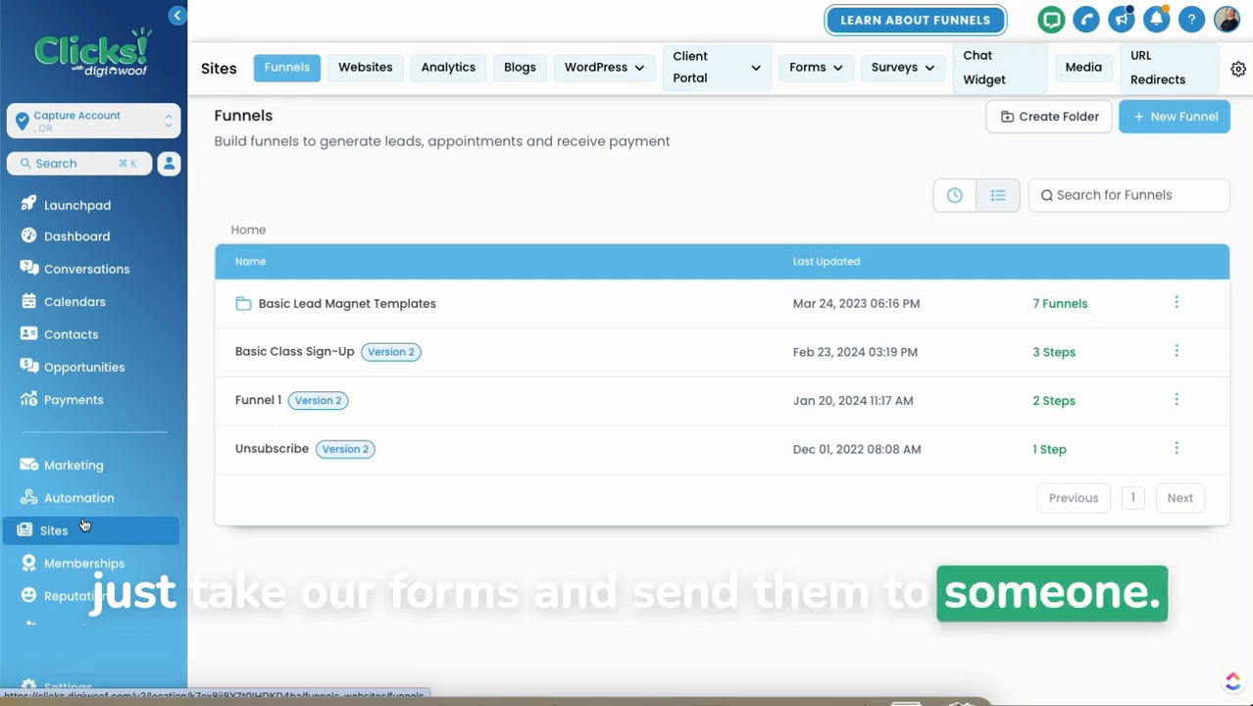
click(808, 71)
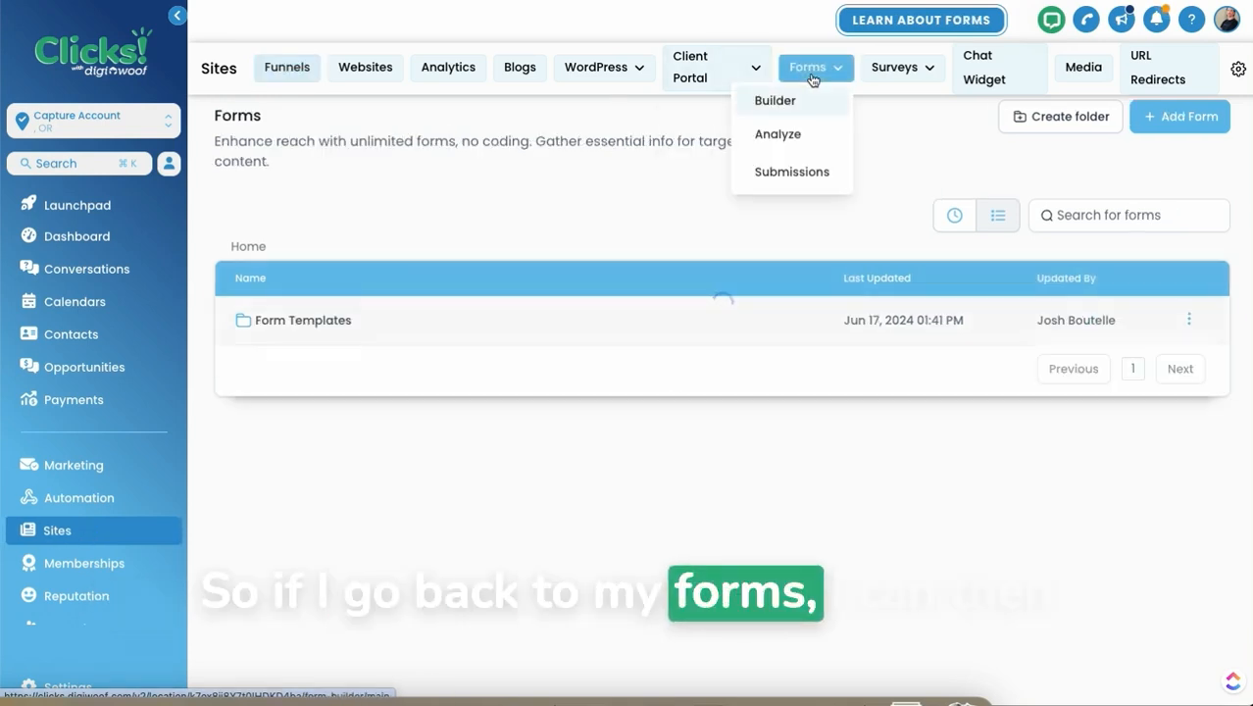
click(324, 332)
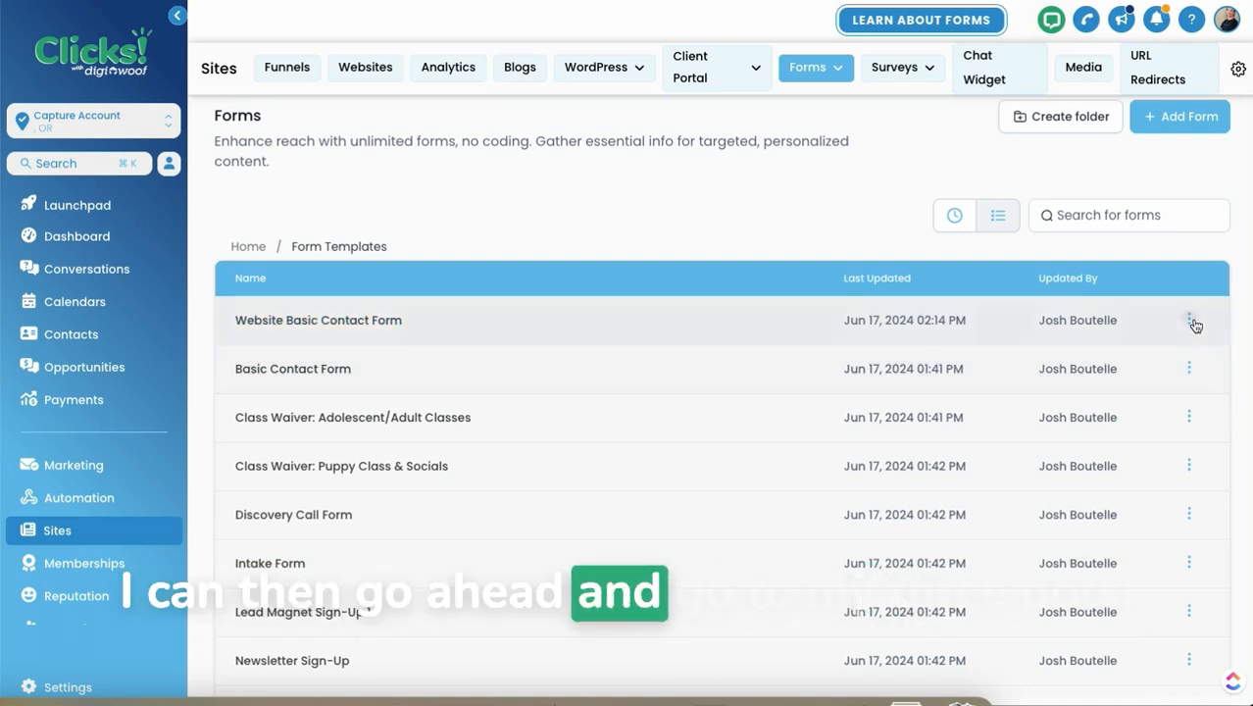
click(1188, 321)
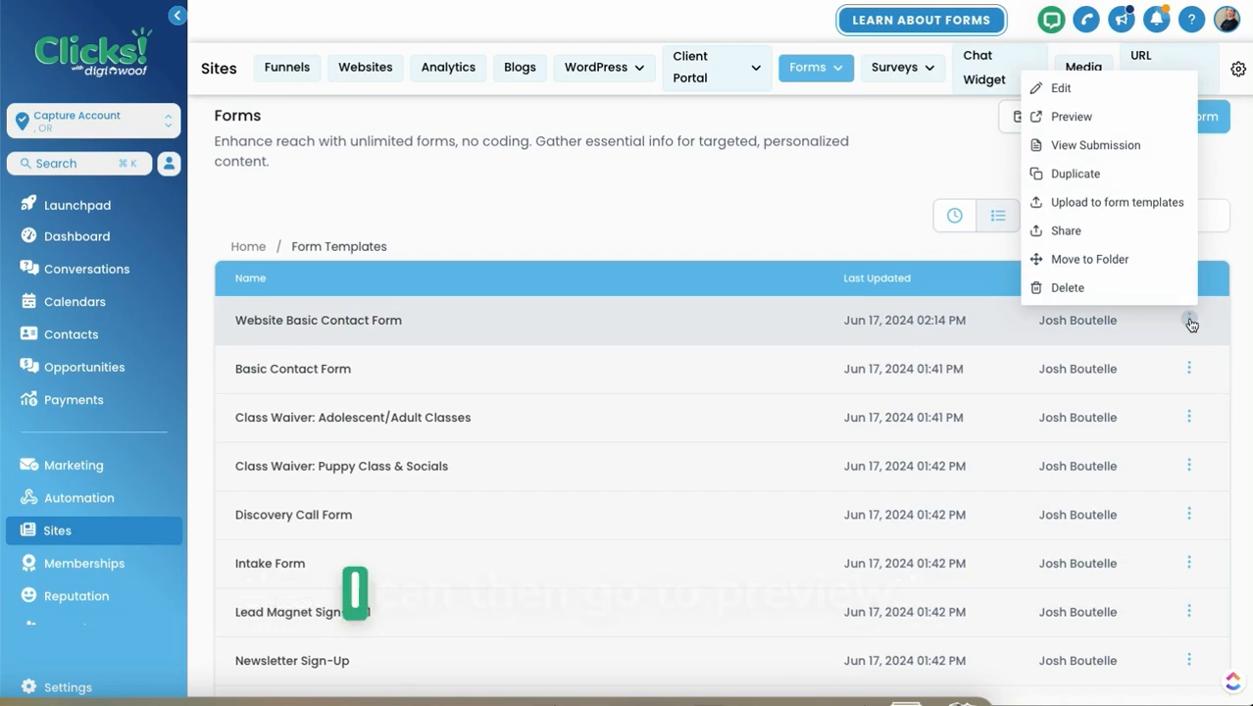
click(1088, 119)
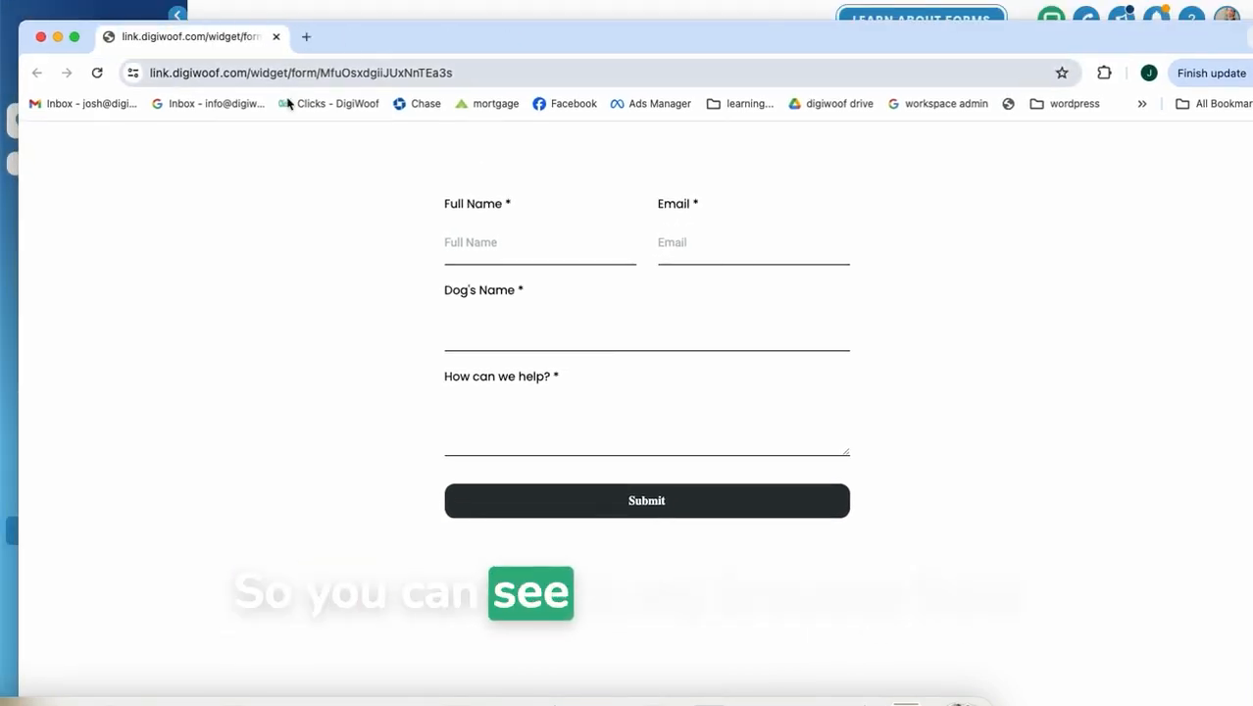
click(181, 73)
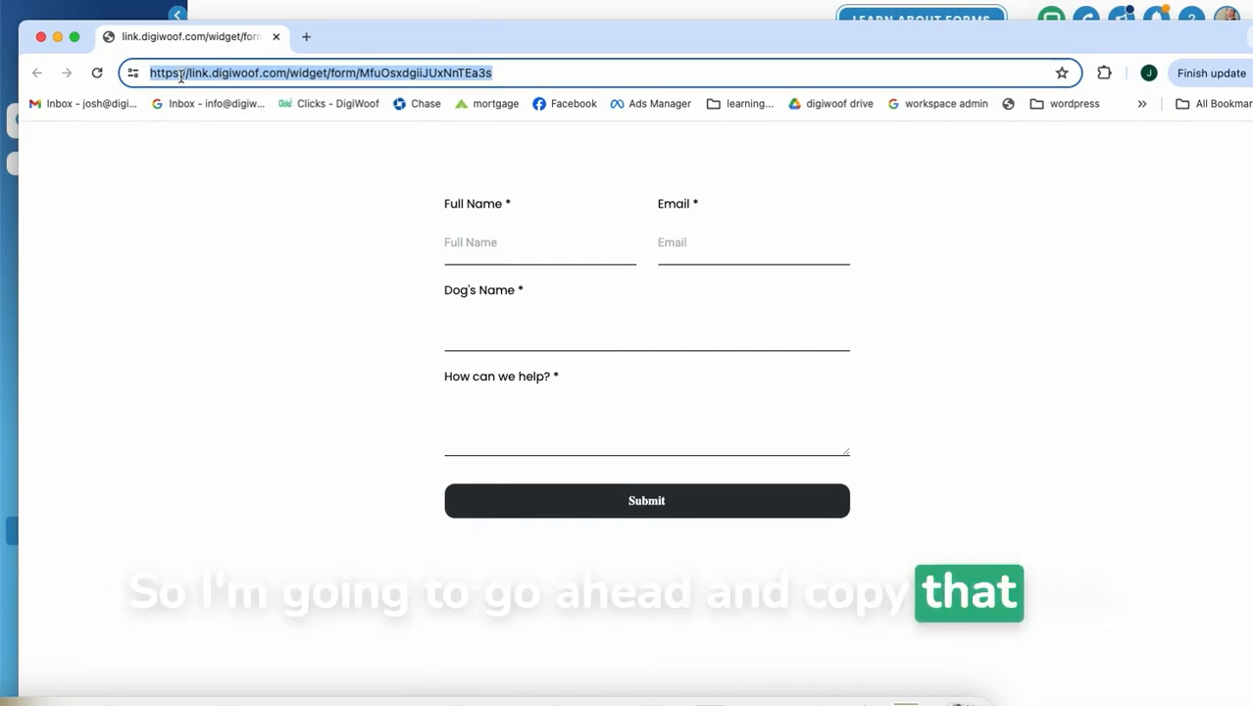
key(super+w)
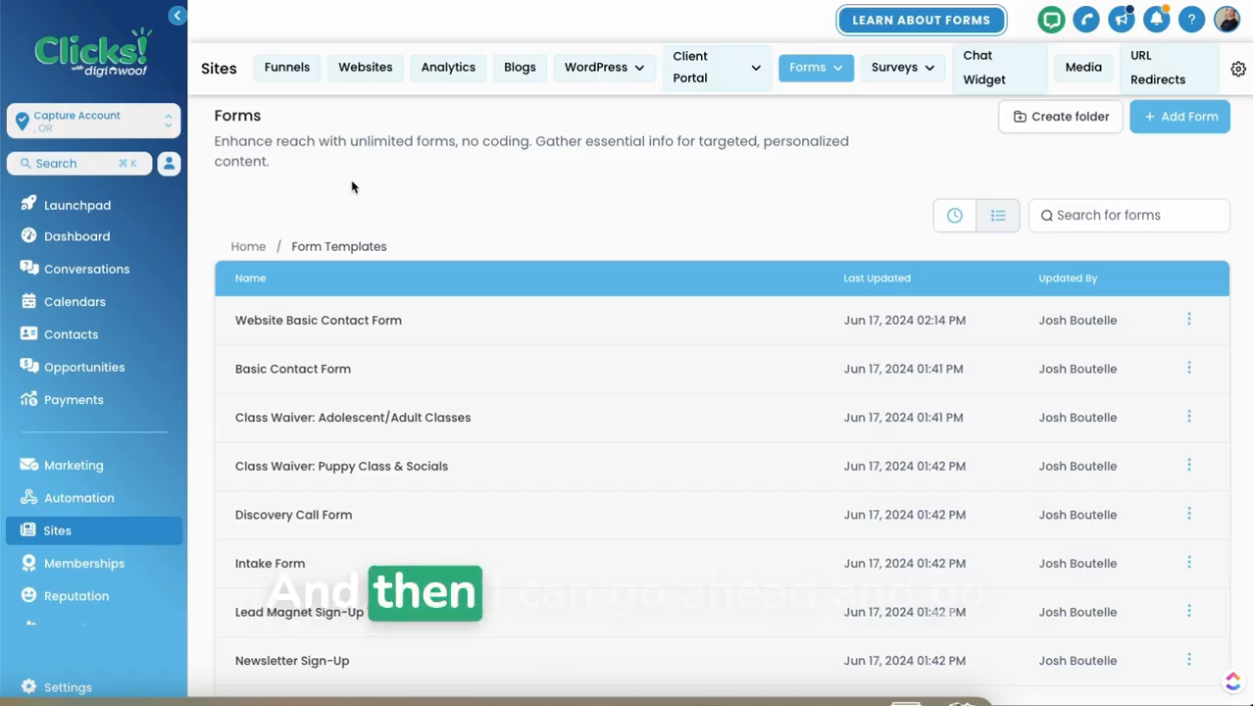
Create a marketing trigger link named "intake form" that points to the copied form address
click(117, 467)
click(704, 57)
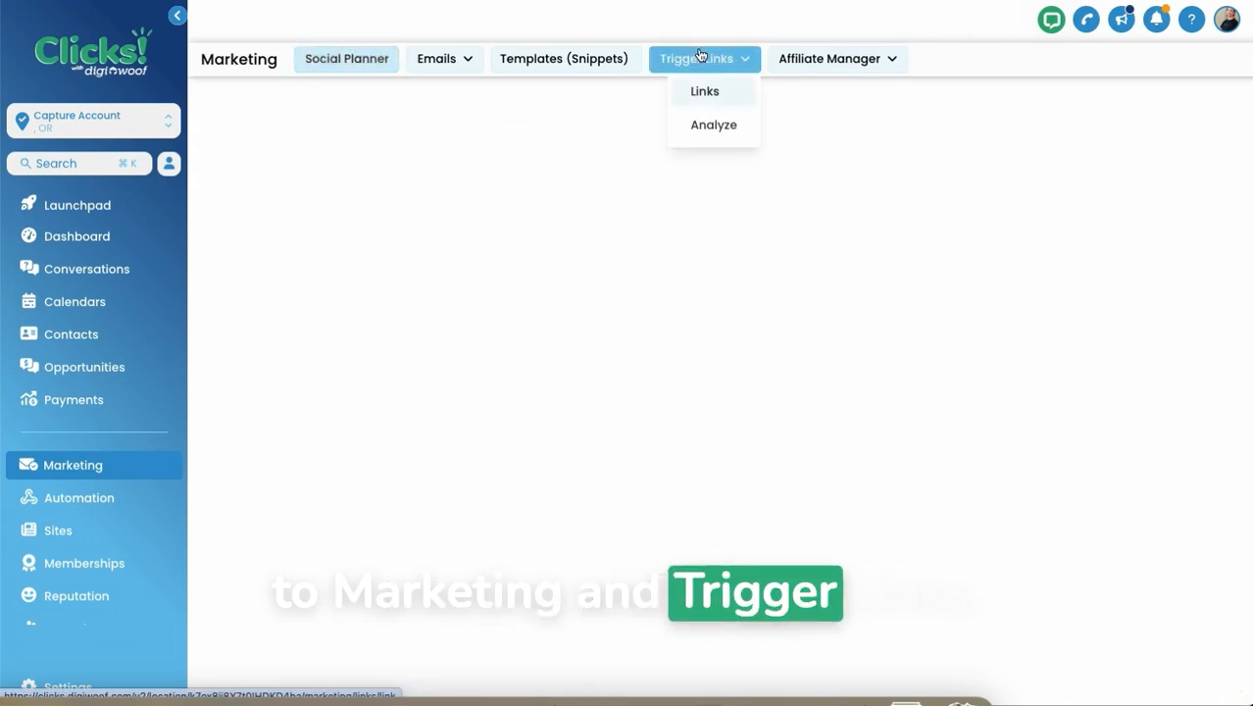
click(1214, 122)
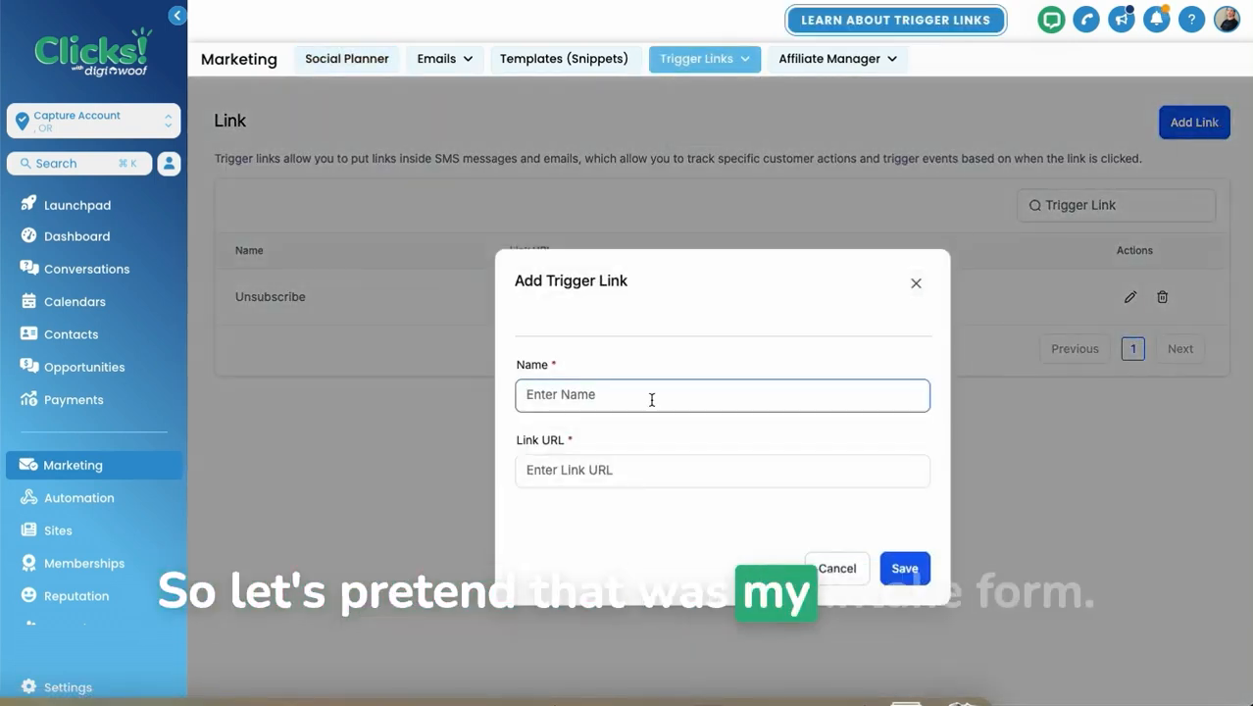
text(intake form)
click(634, 459)
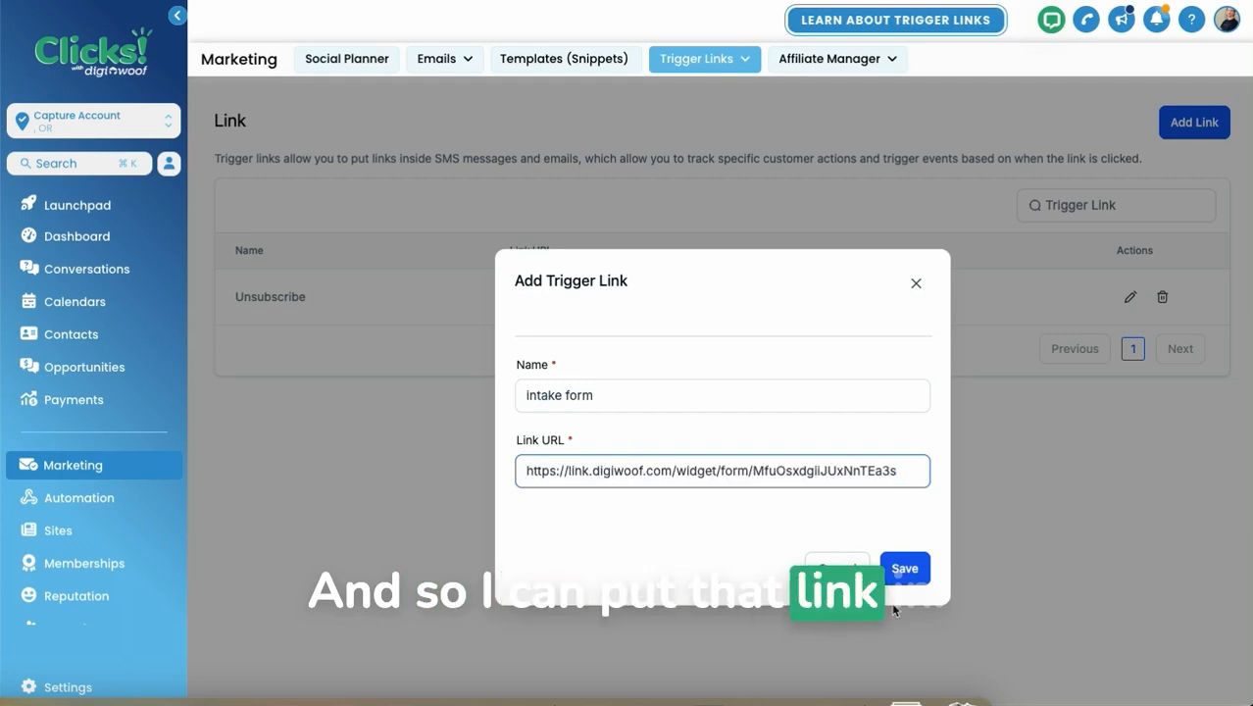
click(904, 568)
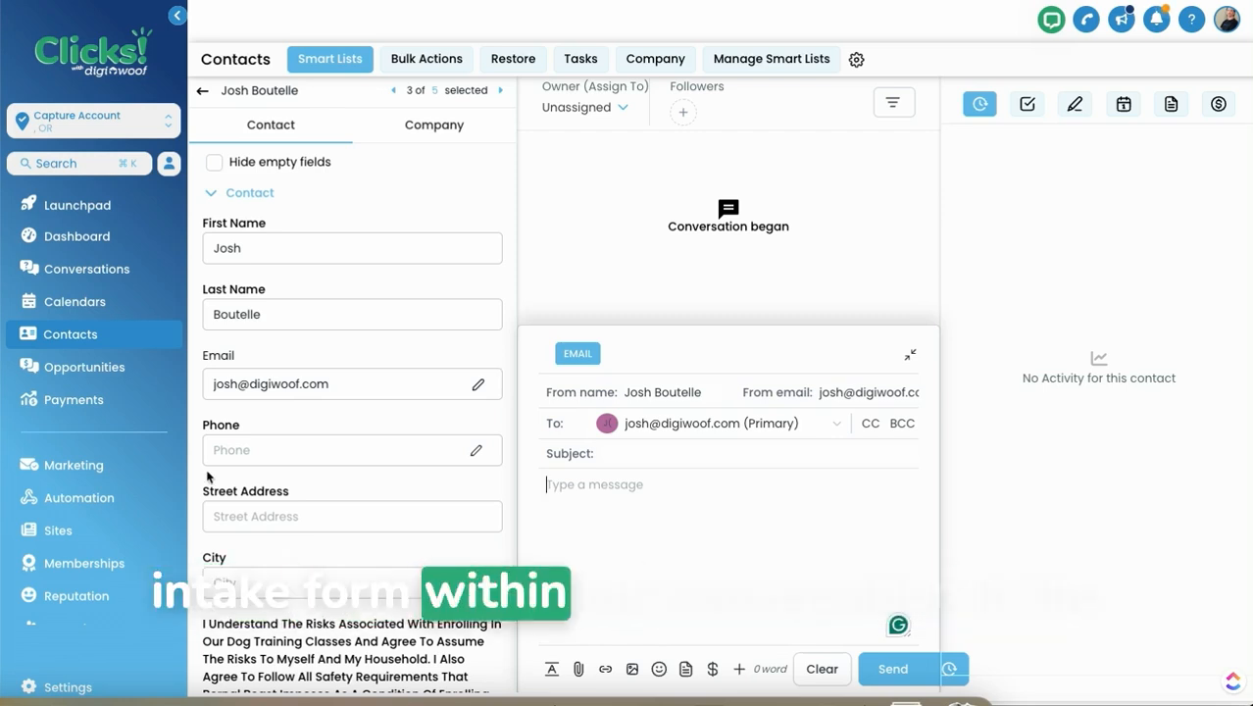
Embed the "intake form" trigger link in the contact's email message with the link text "fill out our intake form here"
click(605, 669)
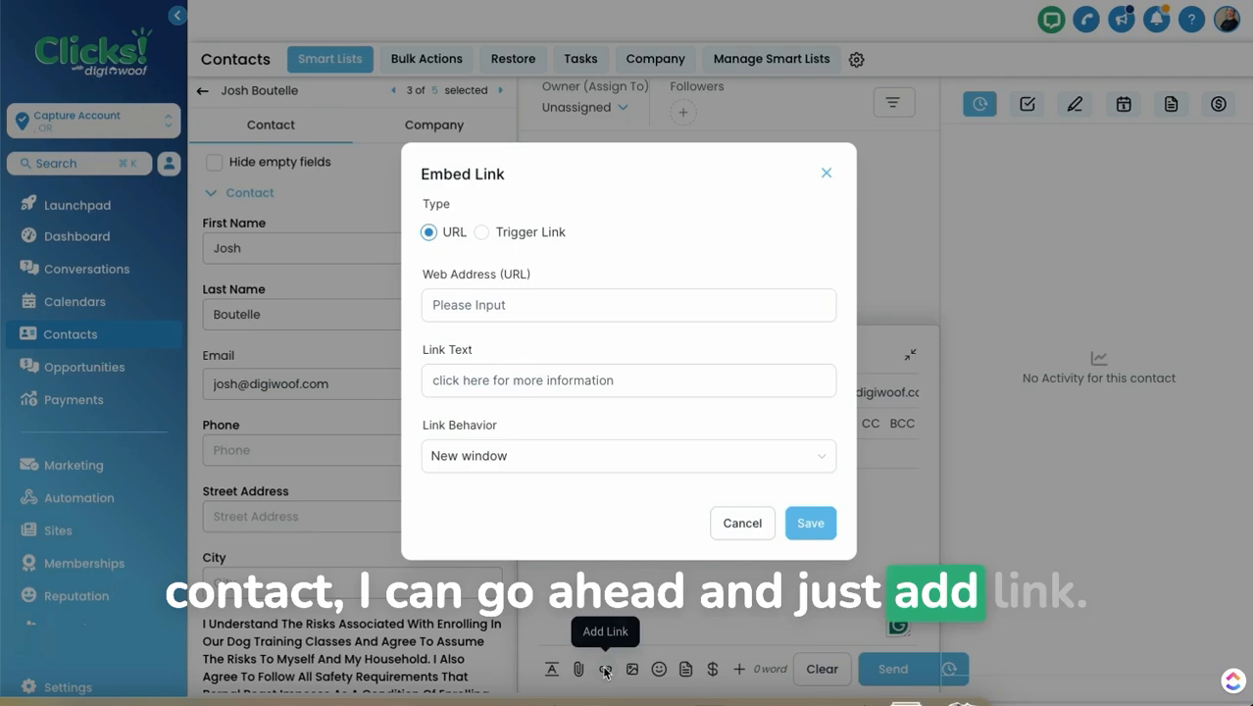
click(482, 232)
click(562, 266)
click(523, 336)
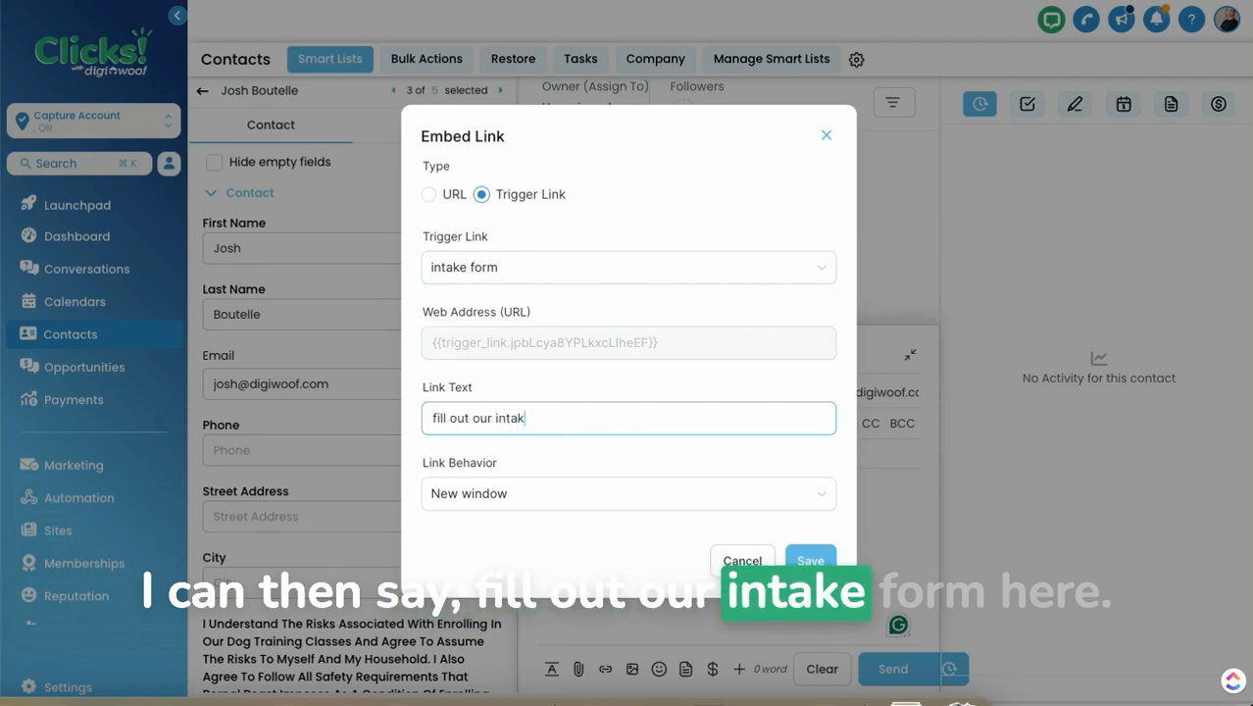
text(fill out our intake form here)
click(813, 564)
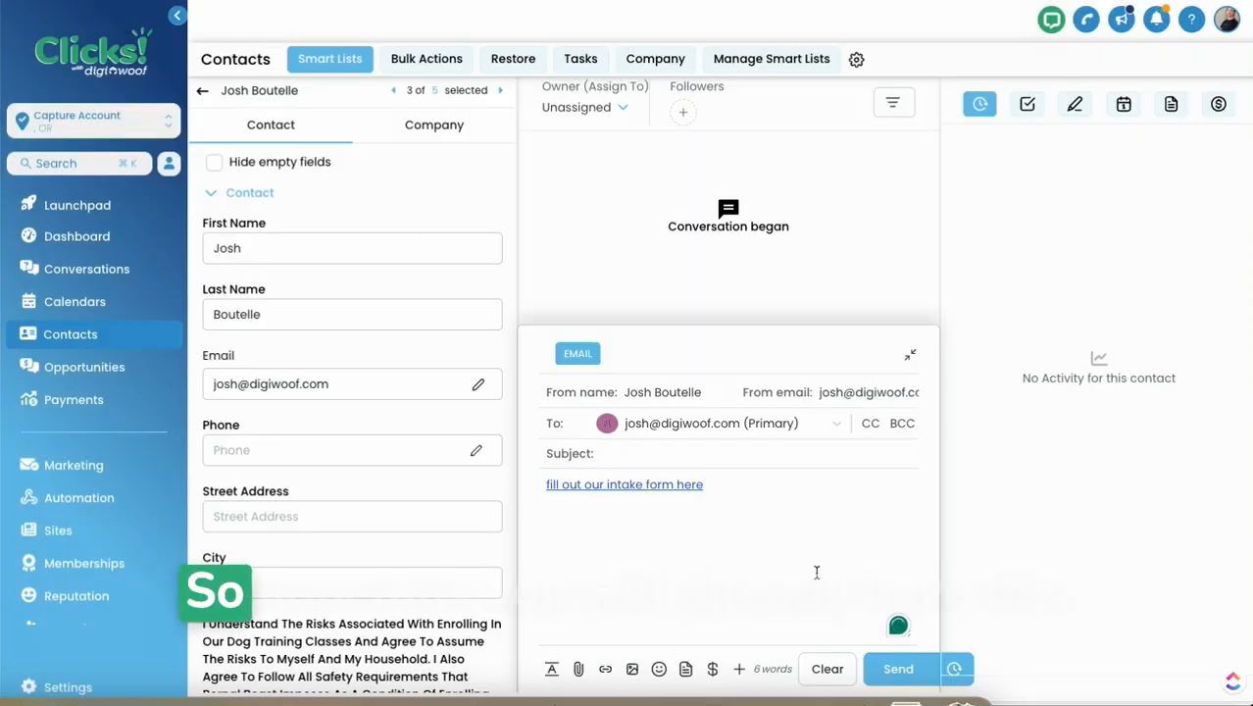